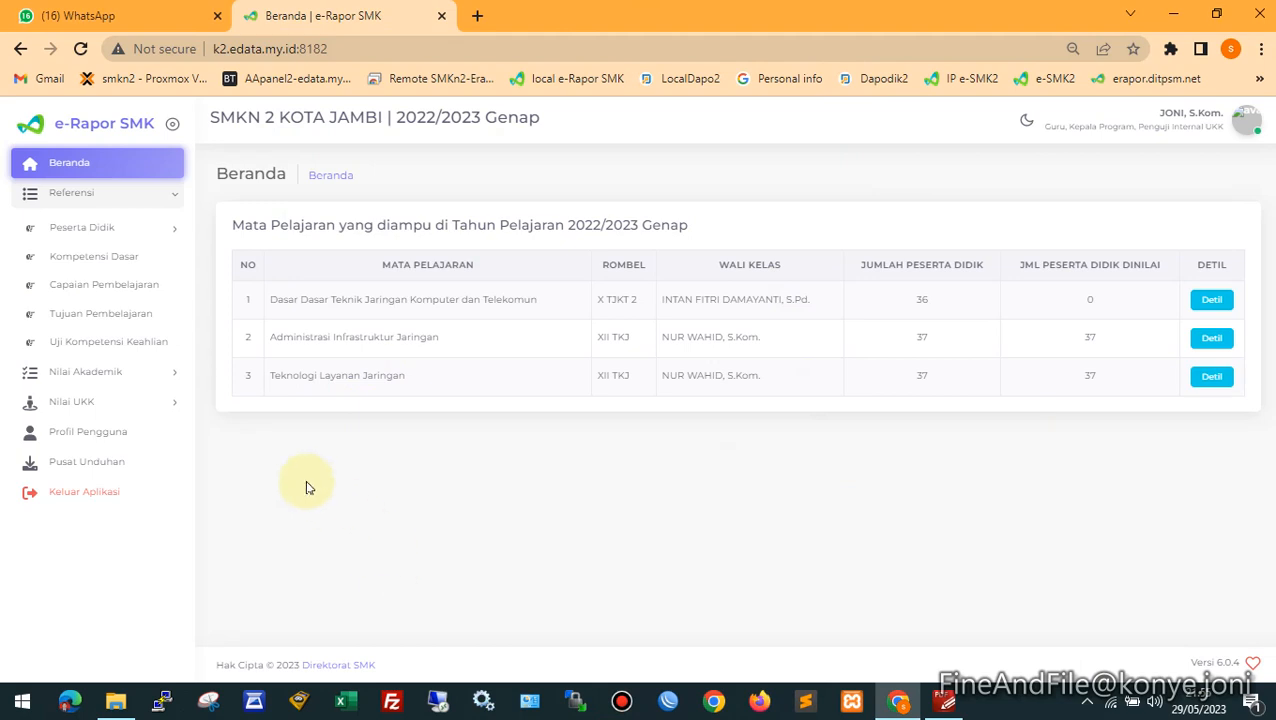
Open the Capaian Pembelajaran reference data and review the elements and descriptions listed for Dasar Dasar Teknik Jaringan Komputer dan Telekomunikasi
left_click(137, 287)
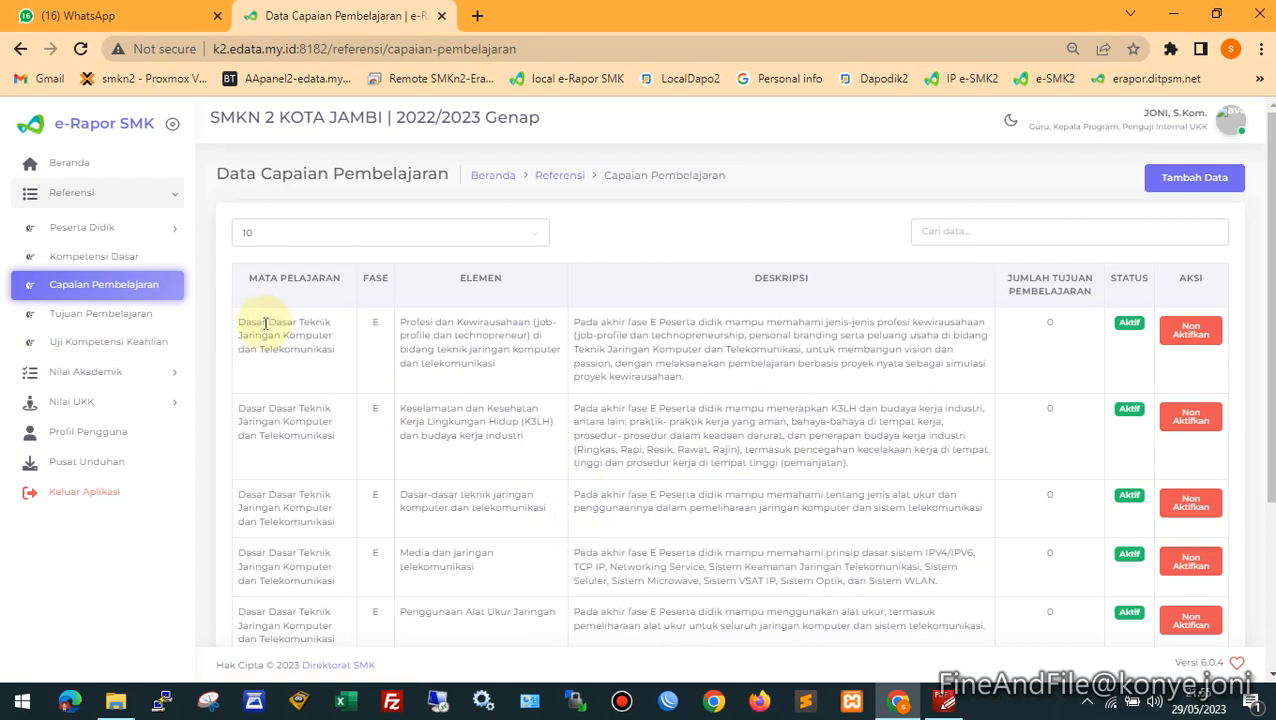
left_click_drag(288, 322, 301, 347)
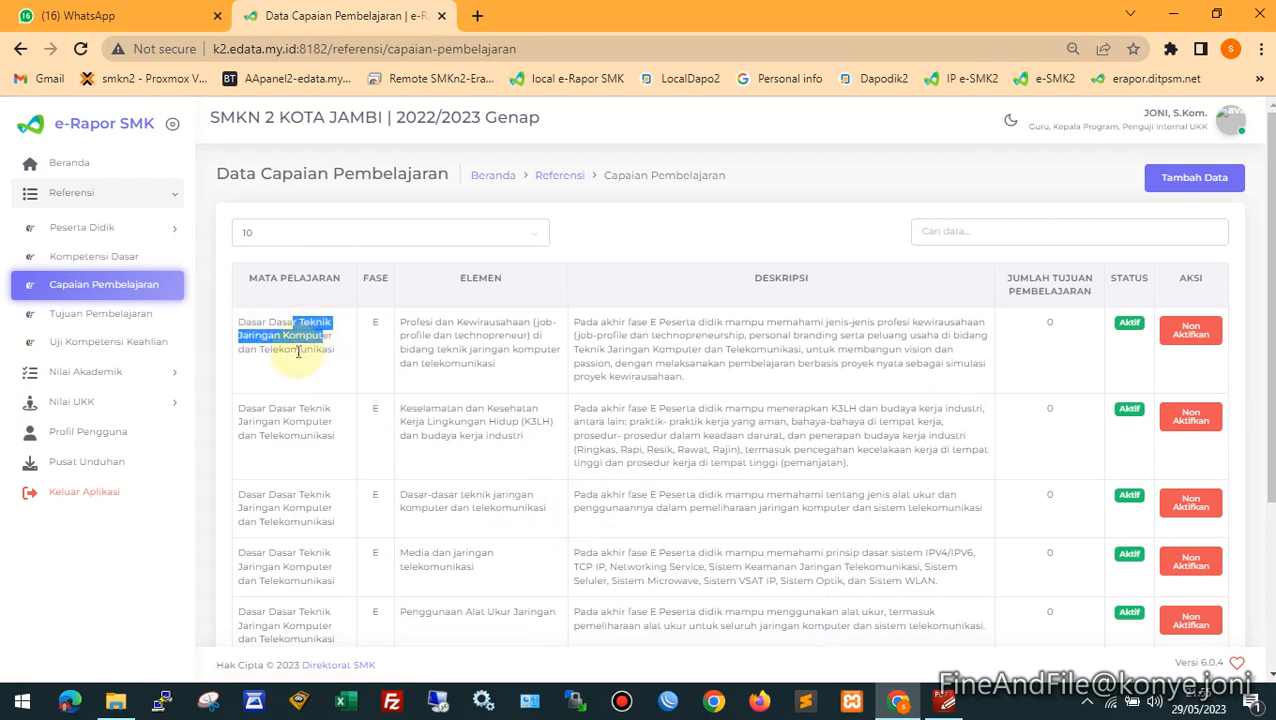
left_click(301, 350)
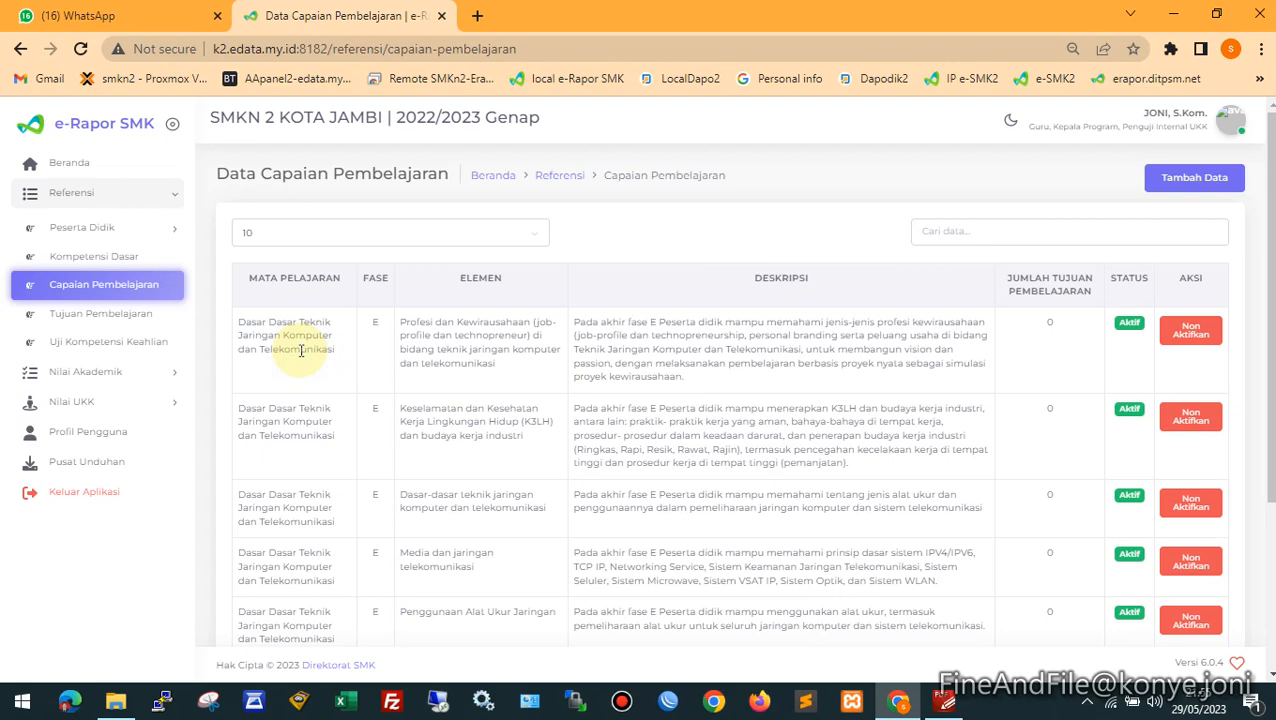
scroll(615, 360, "down", 3)
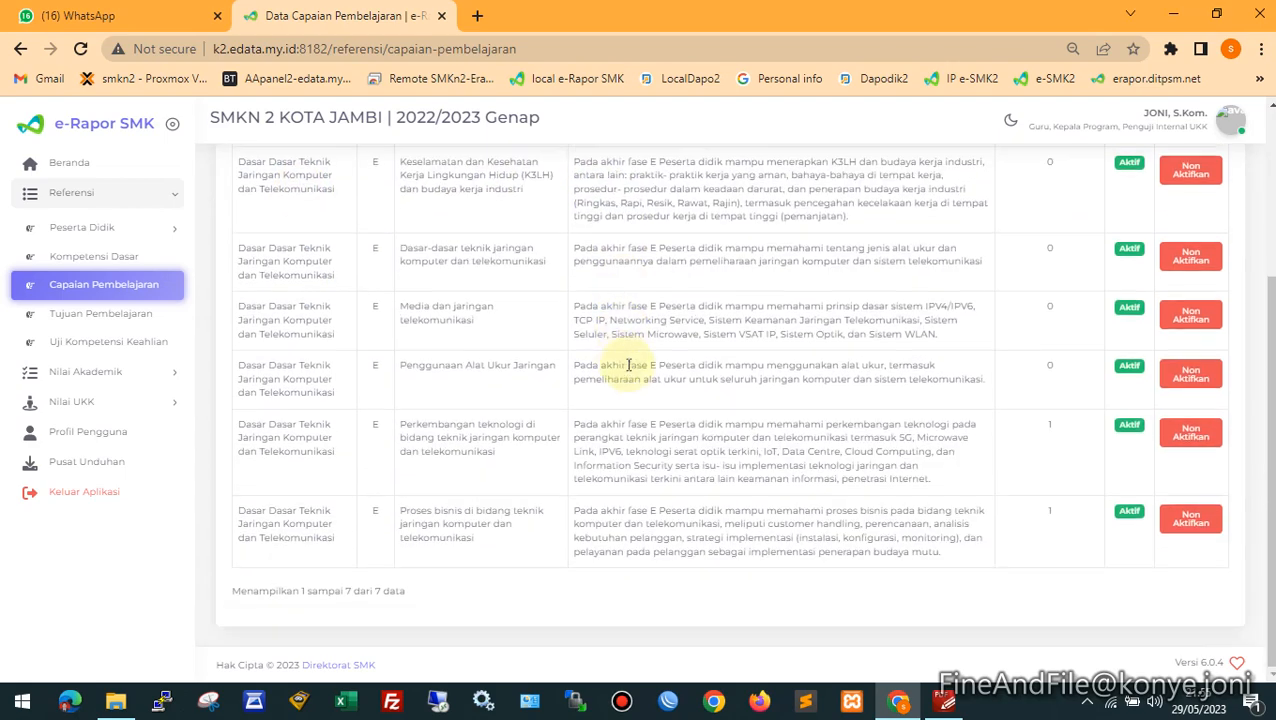
scroll(790, 410, "up", 5)
scroll(752, 338, "down", 2)
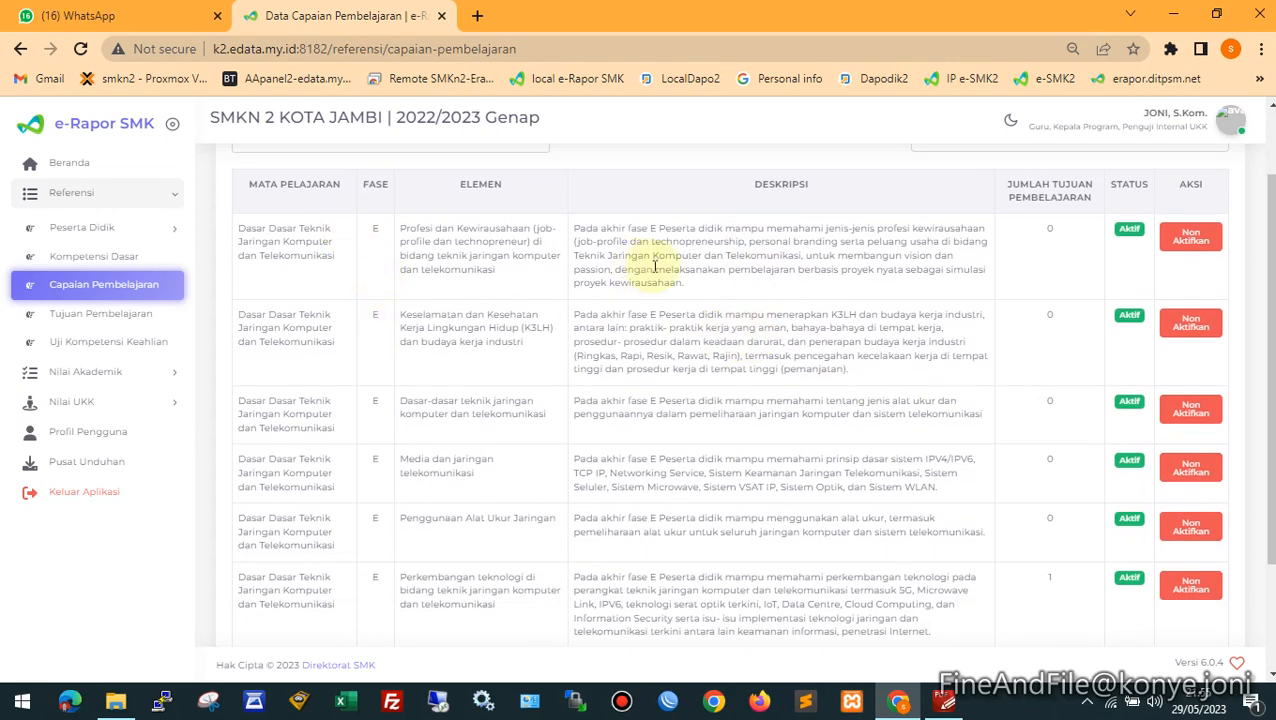
left_click(480, 383)
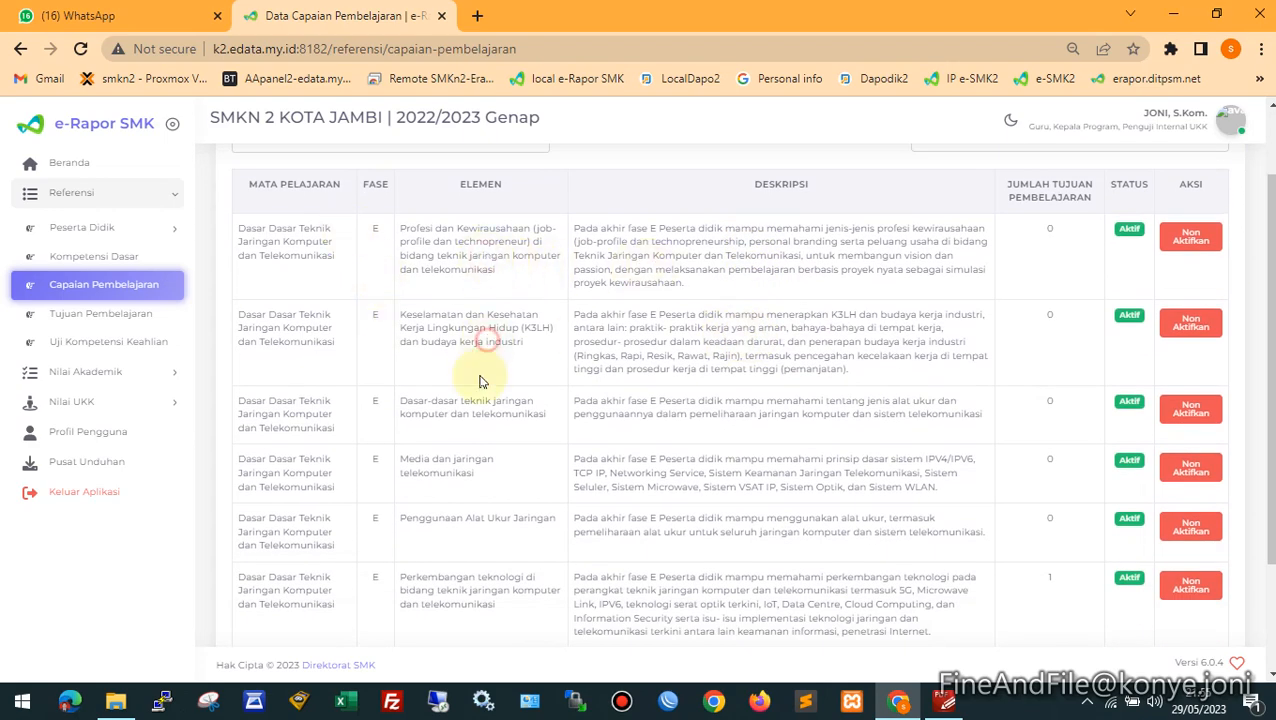
scroll(480, 510, "down", 3)
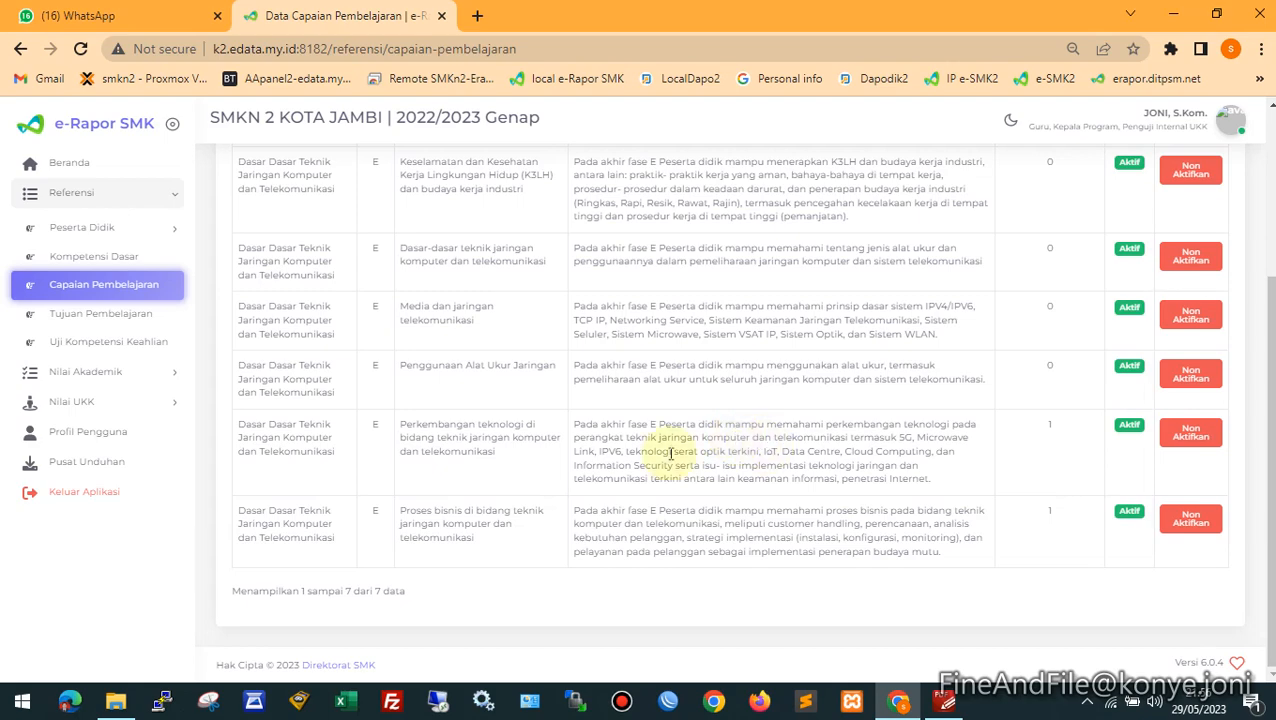
Compare the number of learning objectives for the Perkembangan teknologi and Proses bisnis elements with that of the other elements
left_click_drag(620, 451, 752, 516)
left_click(878, 551)
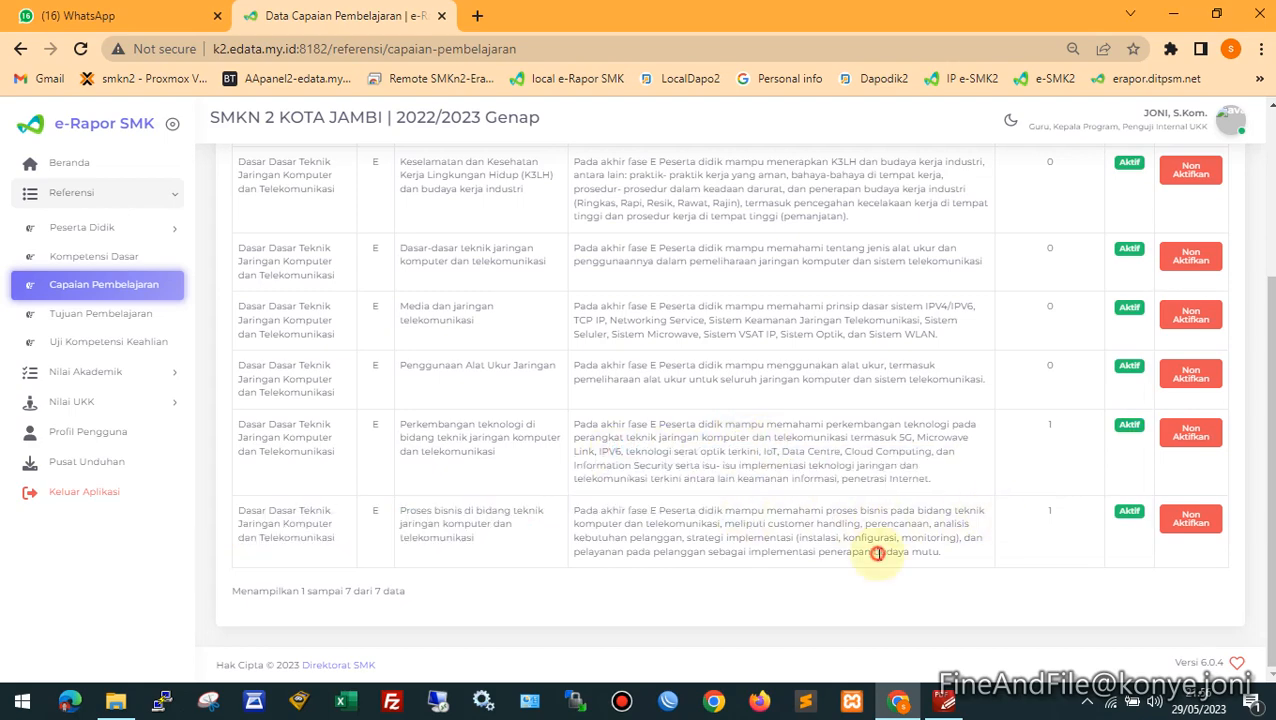
left_click_drag(658, 451, 895, 549)
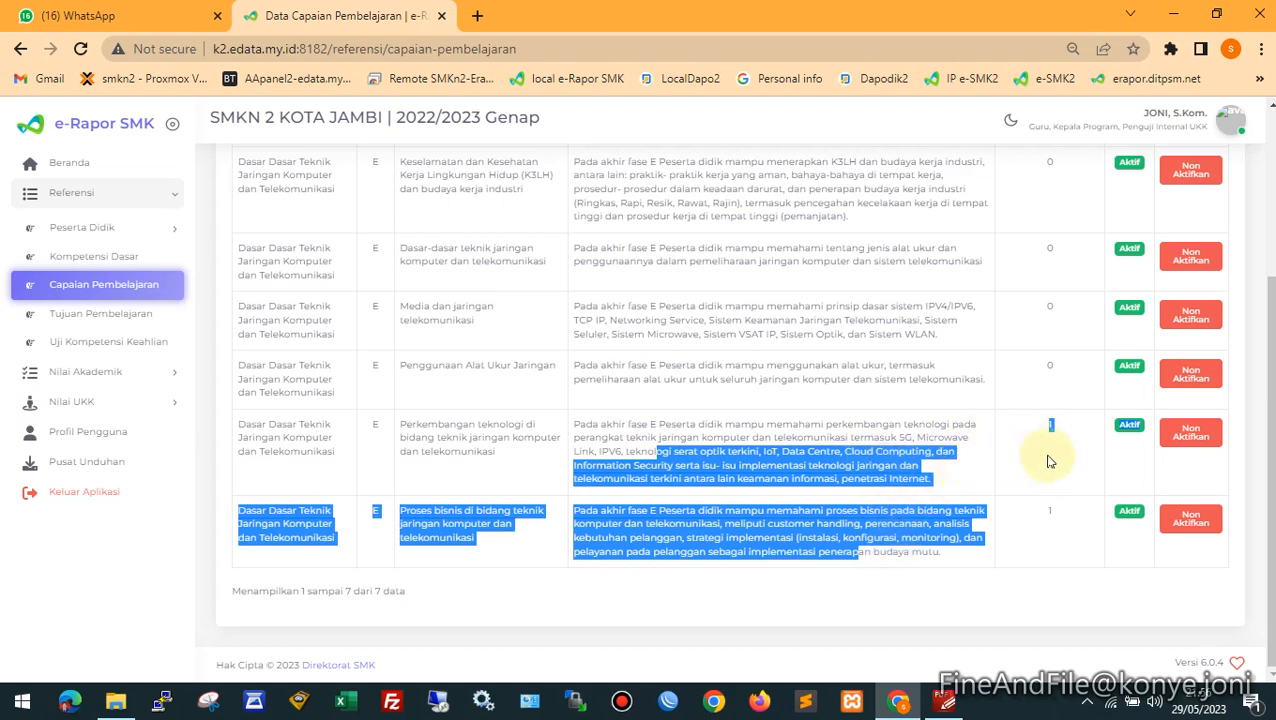
left_click(1059, 450)
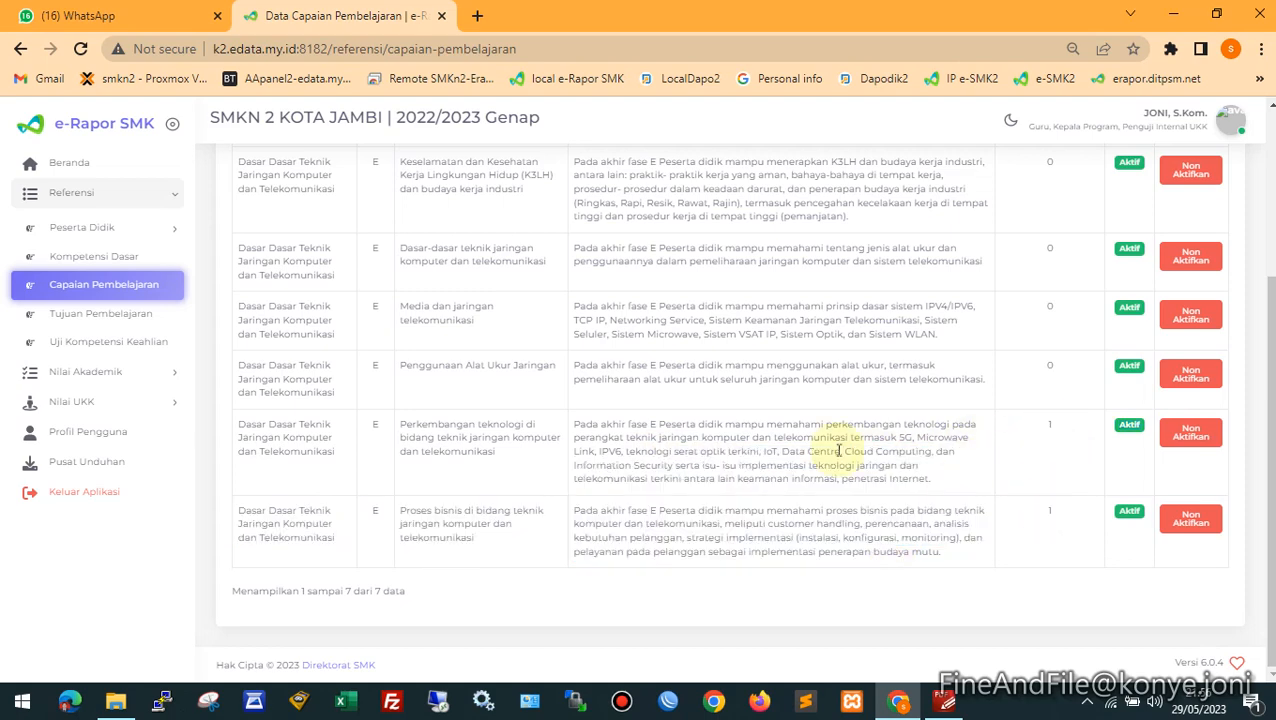
scroll(823, 441, "up", 3)
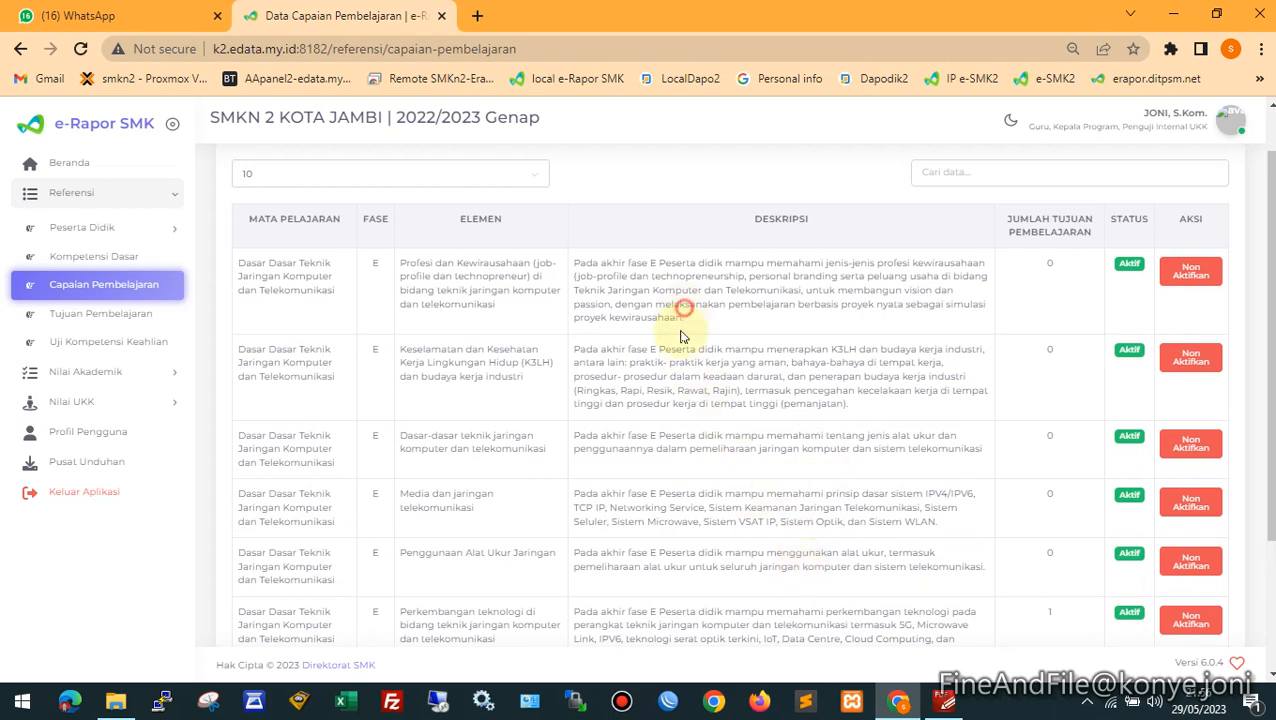
left_click(695, 502)
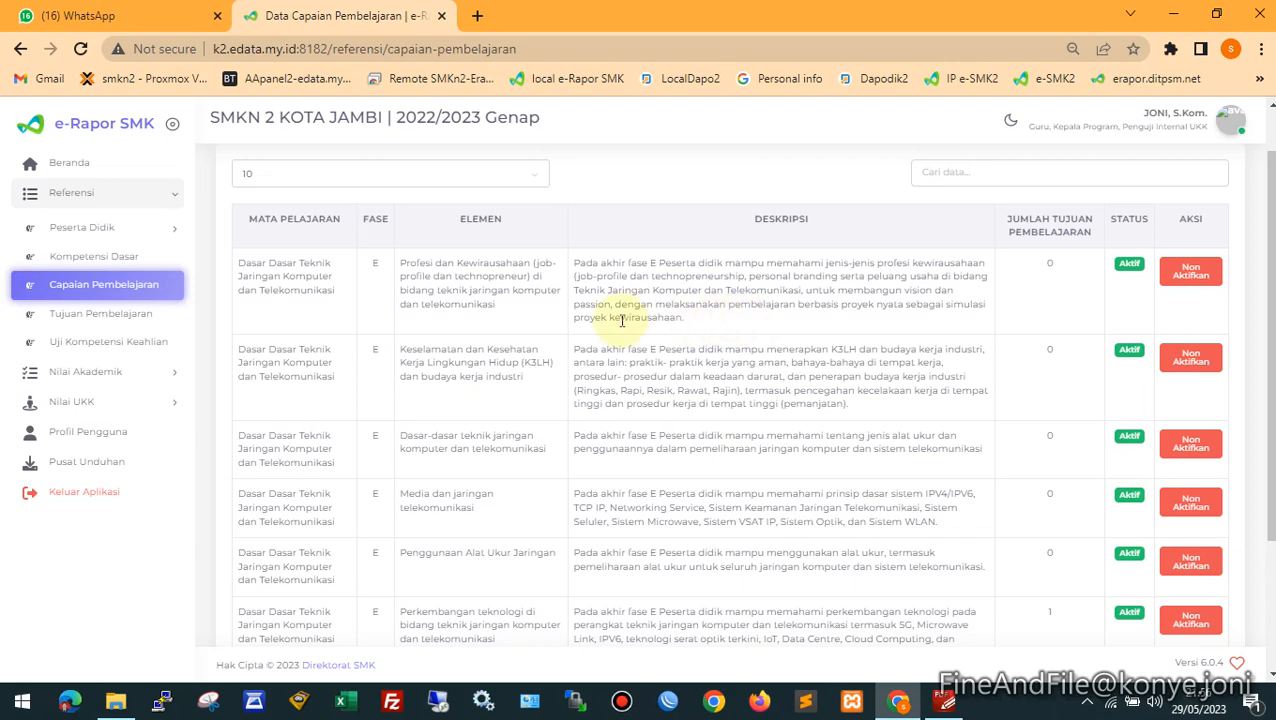
Switch to the SK Kabadan document in PDF-XChange Editor and examine the Elemen and Capaian Pembelajaran table on PDF page 550
left_click(899, 705)
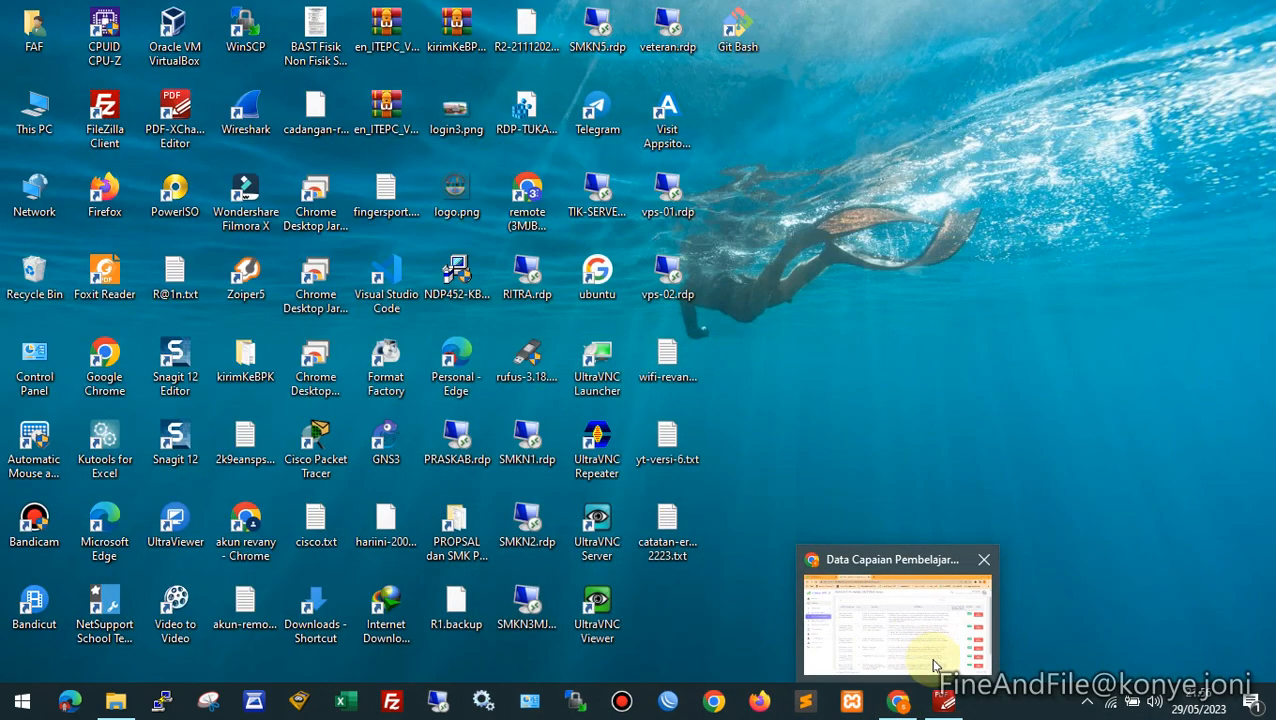
left_click(945, 701)
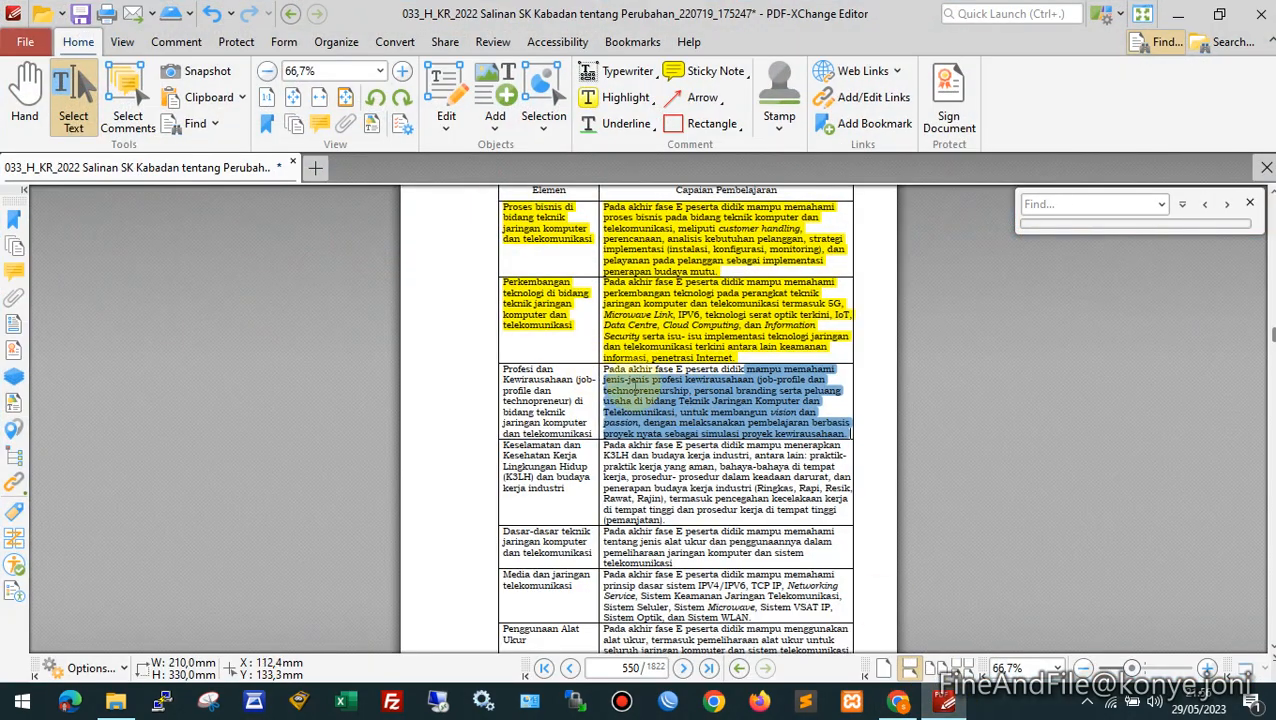
scroll(640, 390, "up", 2)
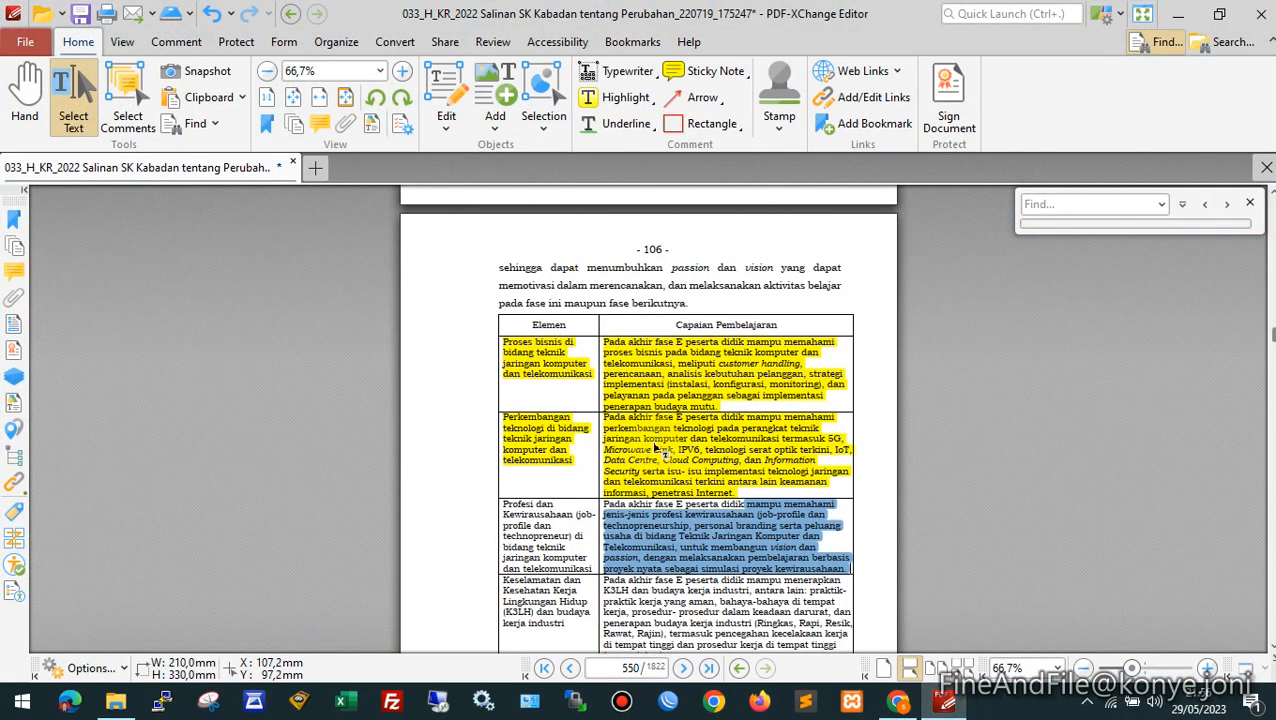
scroll(655, 450, "up", 2)
scroll(655, 450, "down", 1)
scroll(655, 450, "down", 2)
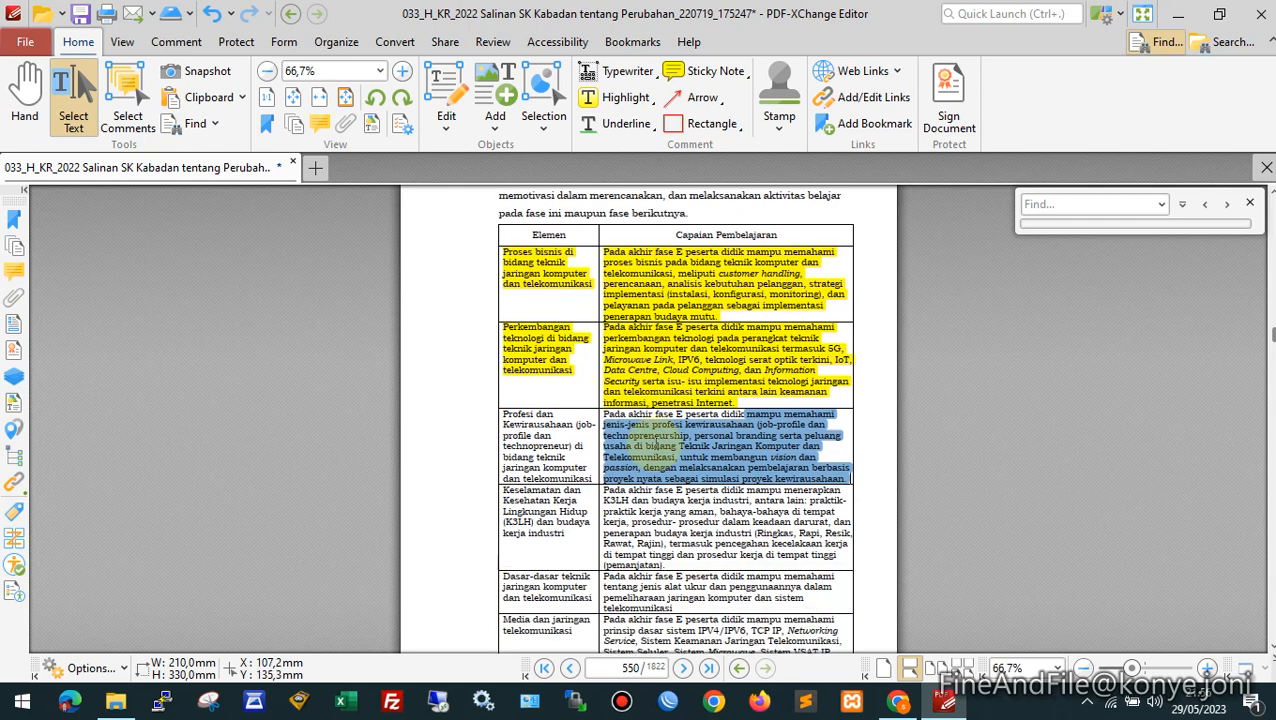
scroll(655, 450, "up", 1)
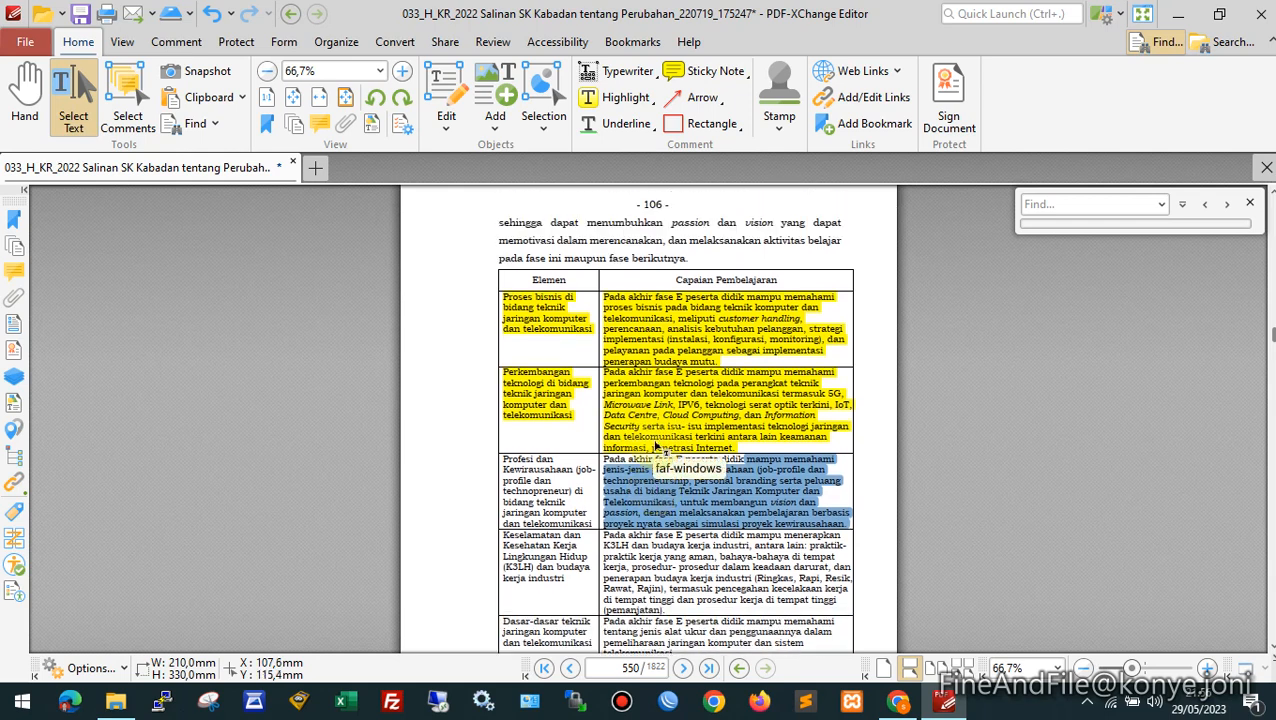
scroll(656, 446, "down", 1)
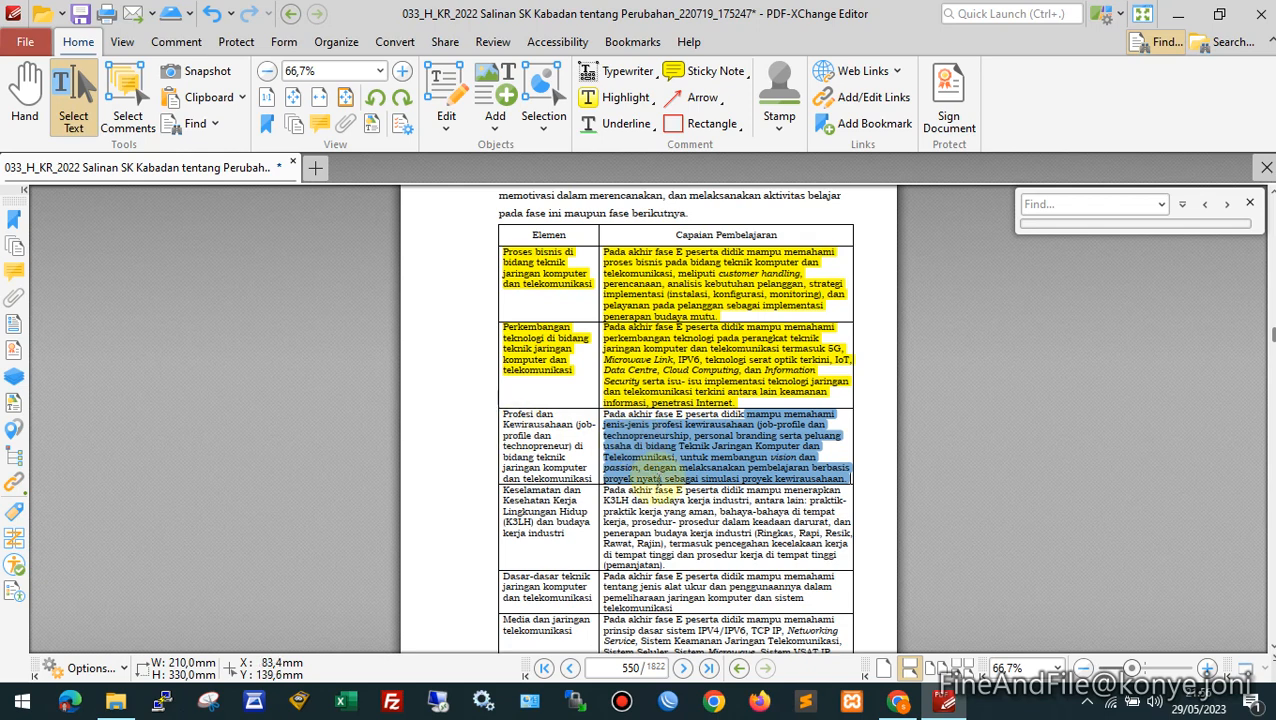
scroll(660, 465, "down", 4)
scroll(588, 283, "up", 4)
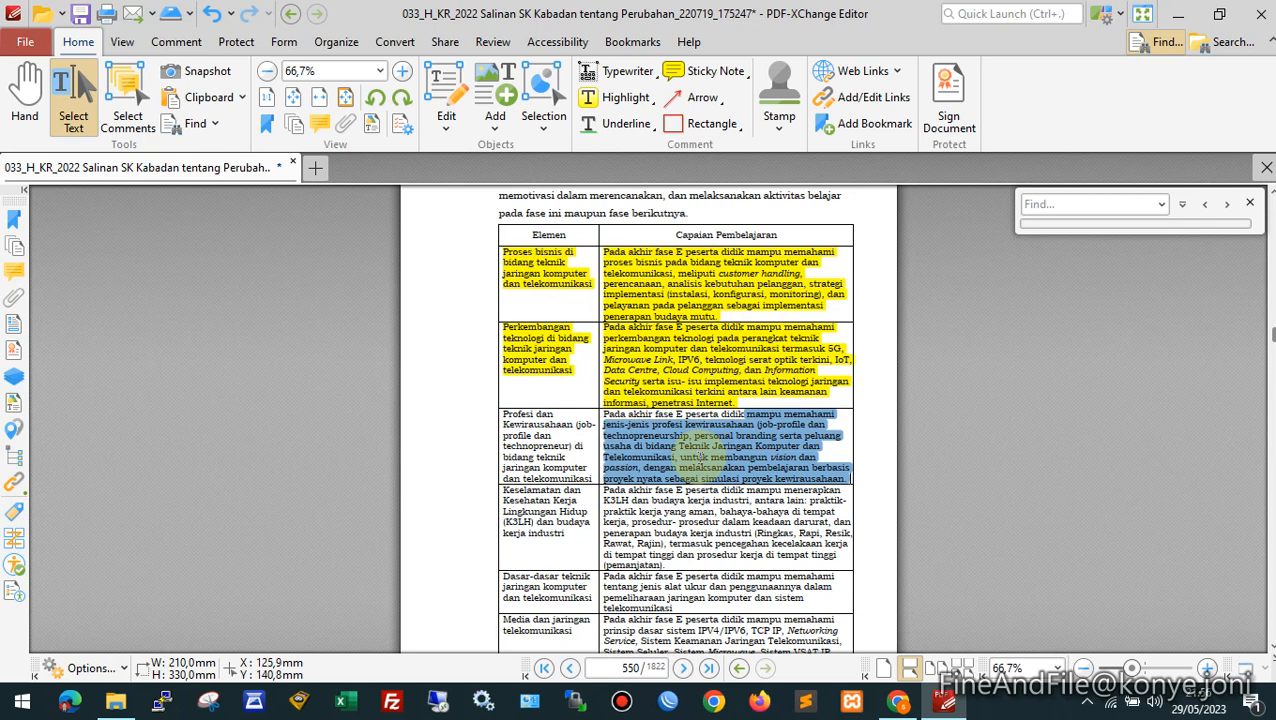
scroll(648, 462, "down", 2)
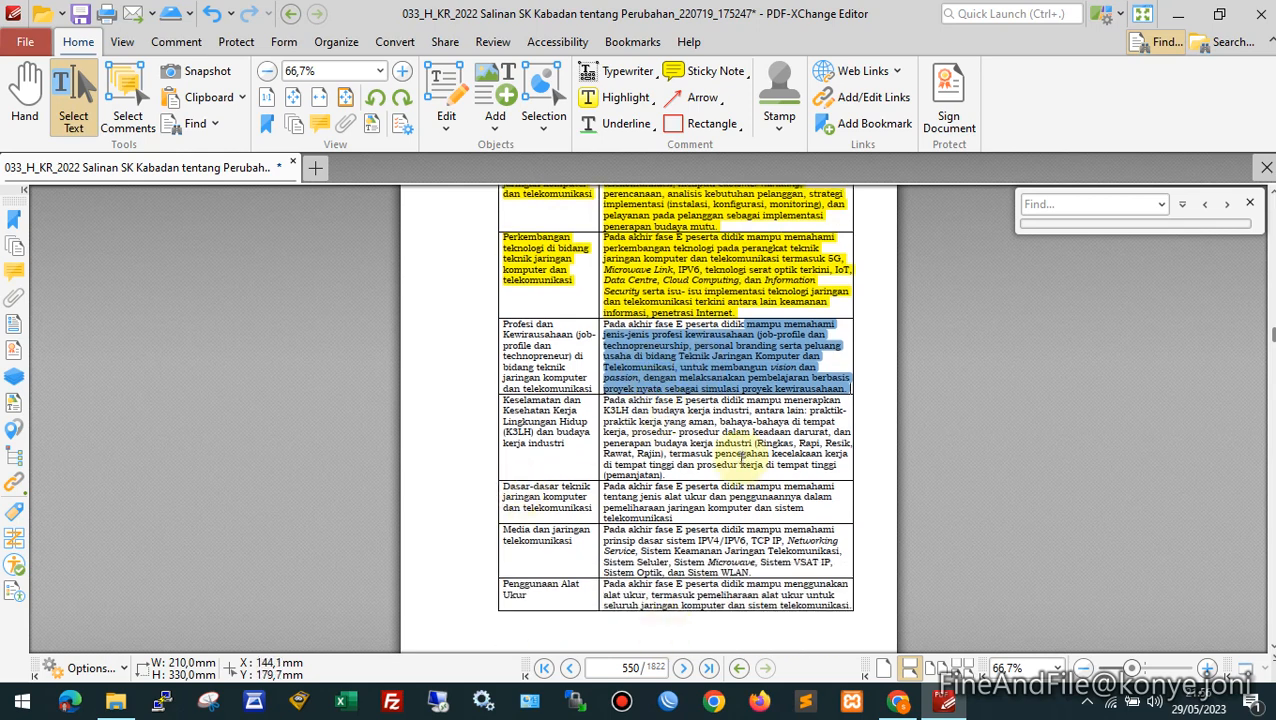
left_click(487, 353)
scroll(487, 353, "up", 2)
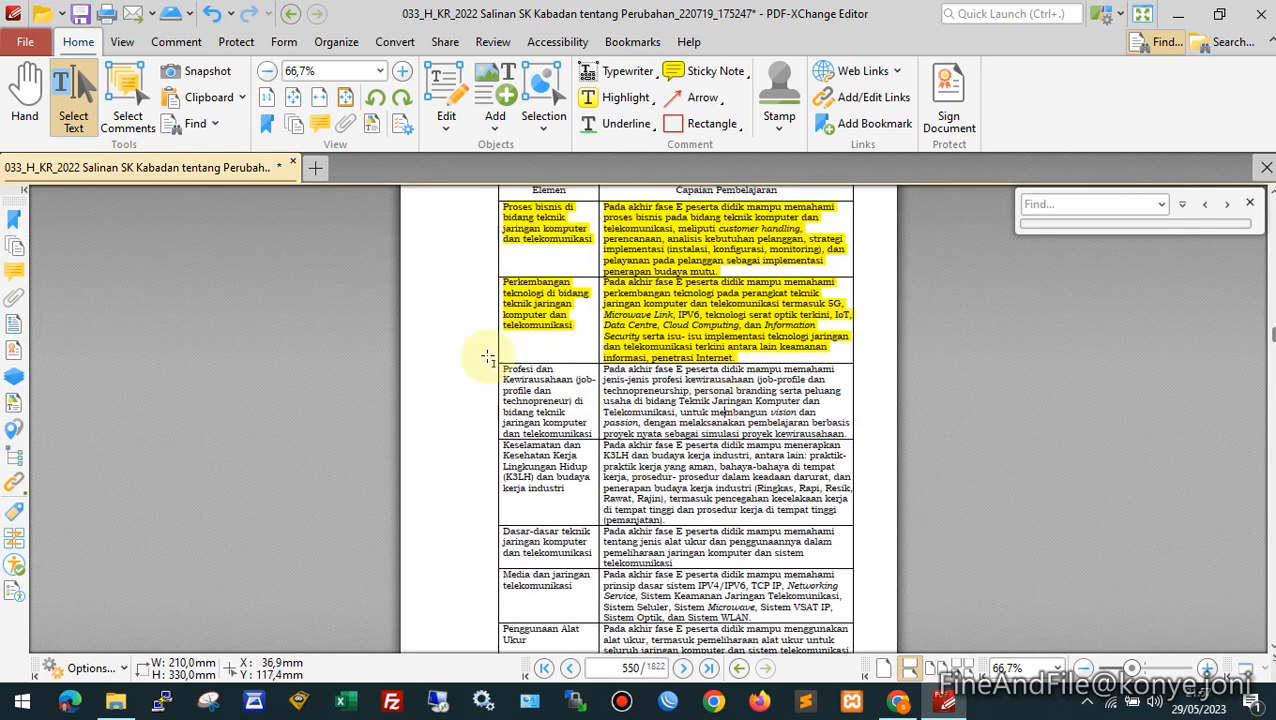
left_click(505, 425)
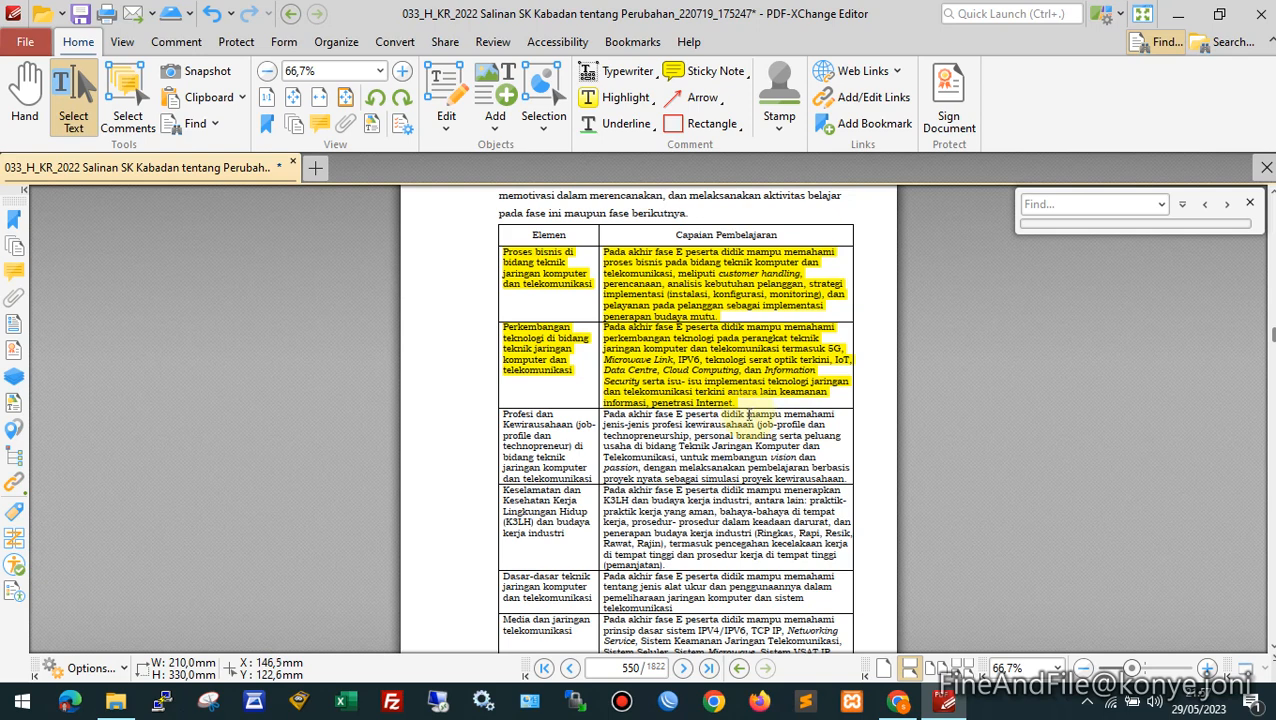
Select the Profesi dan Kewirausahaan achievement text in the table, from "mampu memahami" through "simulasi proyek kewirausahaan"
left_click_drag(747, 414, 848, 479)
left_click(779, 424)
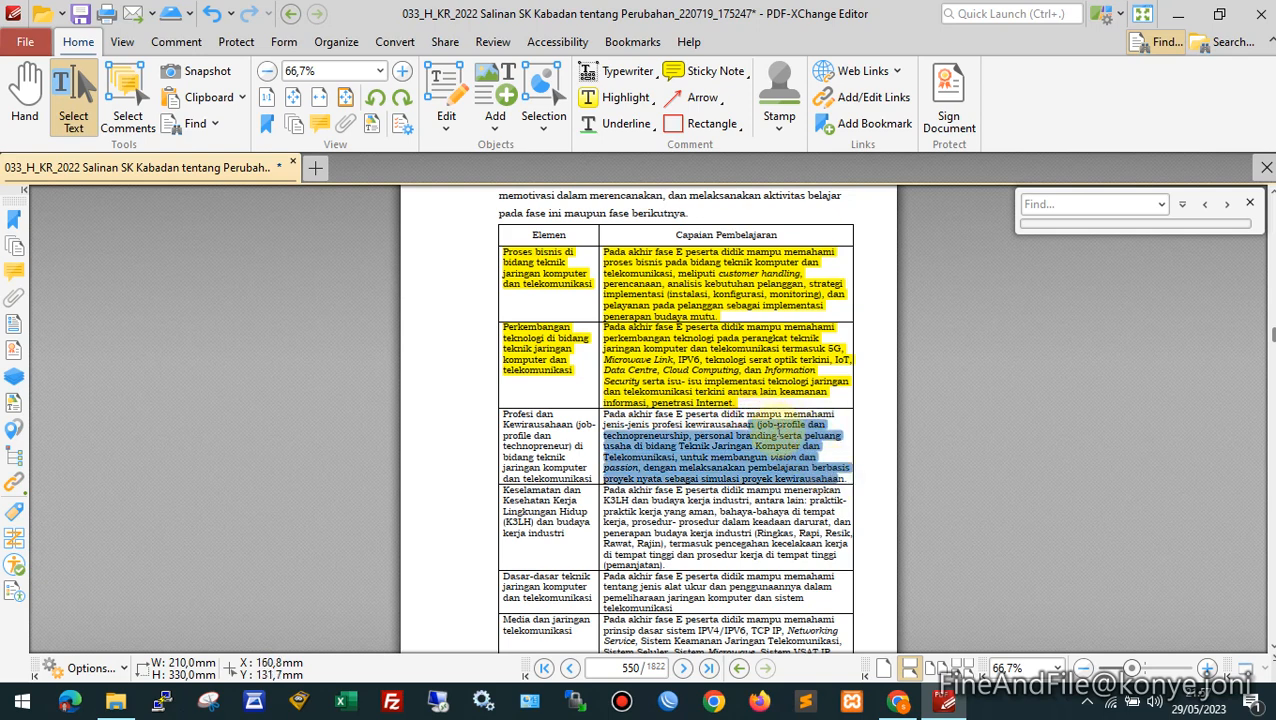
left_click(752, 412)
left_click_drag(752, 412, 849, 479)
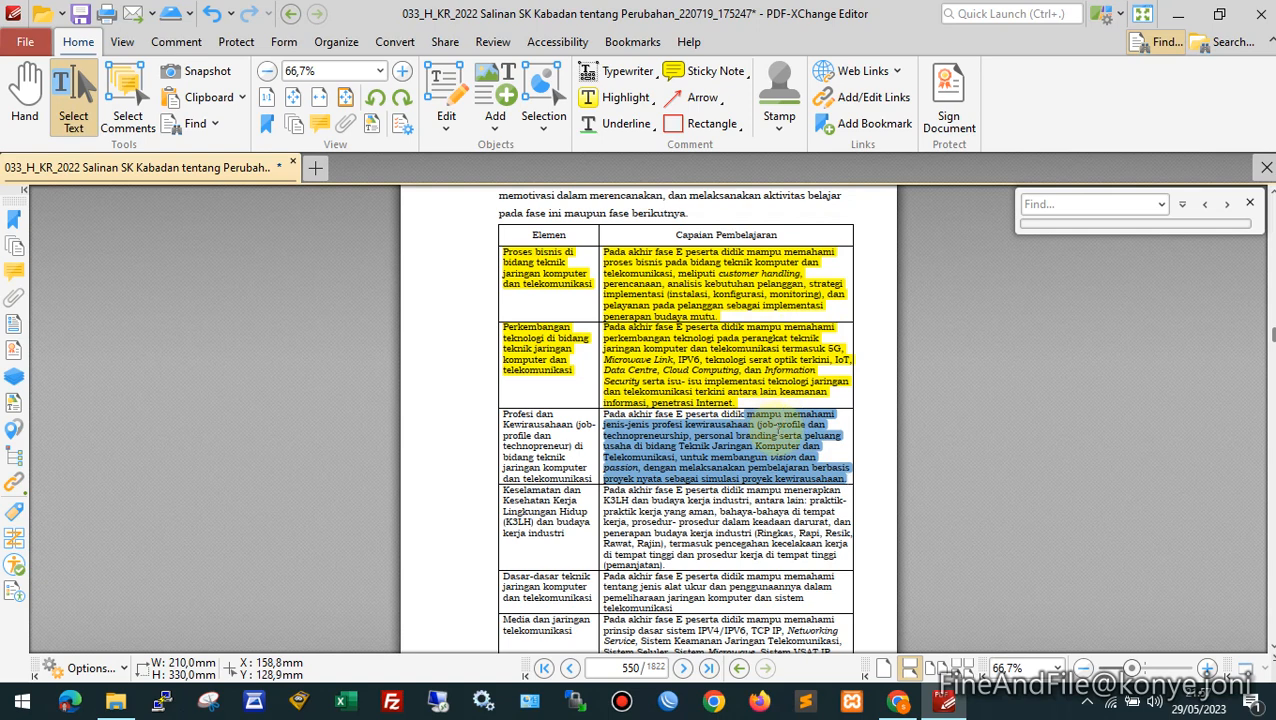
right_click(776, 425)
left_click(853, 33)
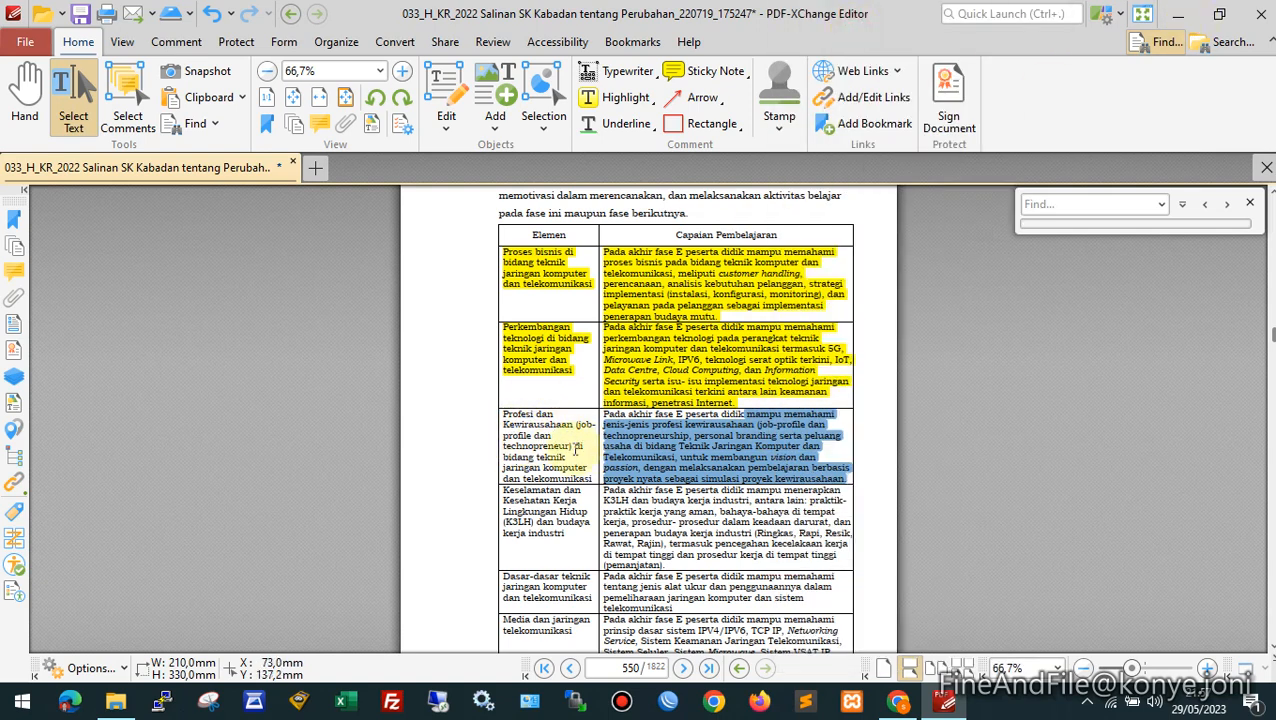
Return to e-Rapor SMK in Chrome and review the Tujuan Pembelajaran data through page 2, checking the fase E objectives
left_click(1198, 24)
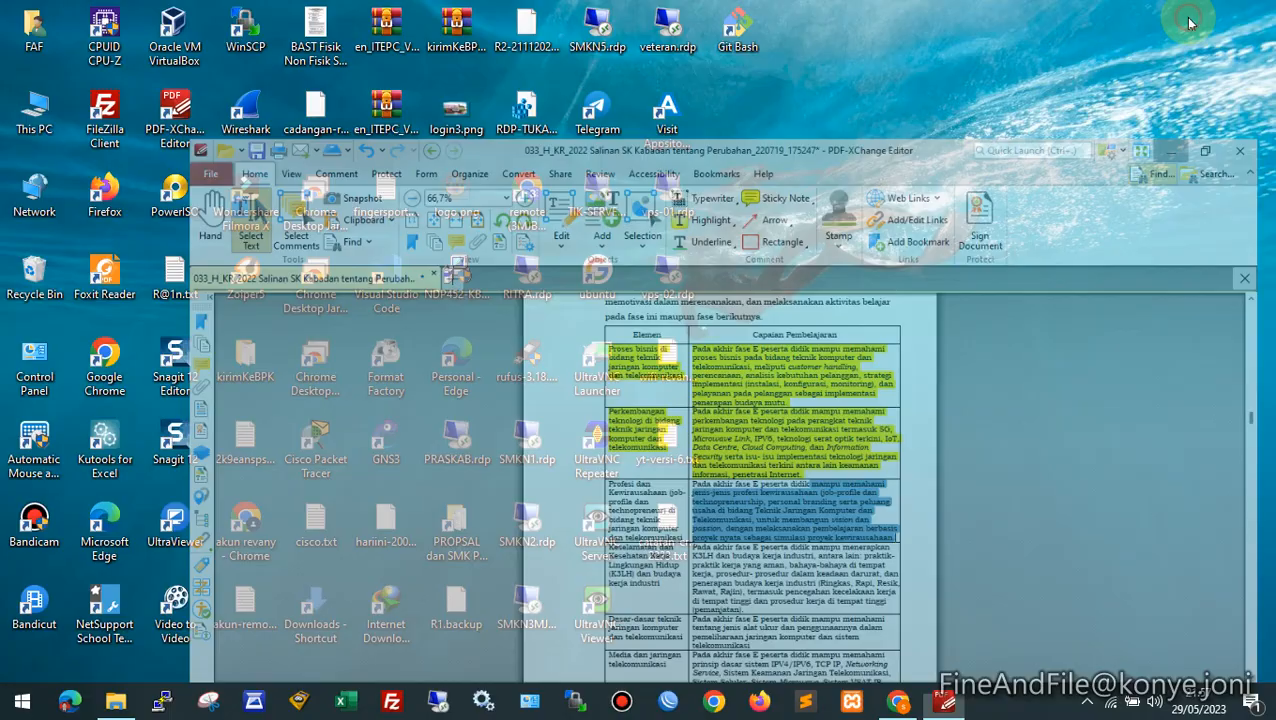
left_click(898, 701)
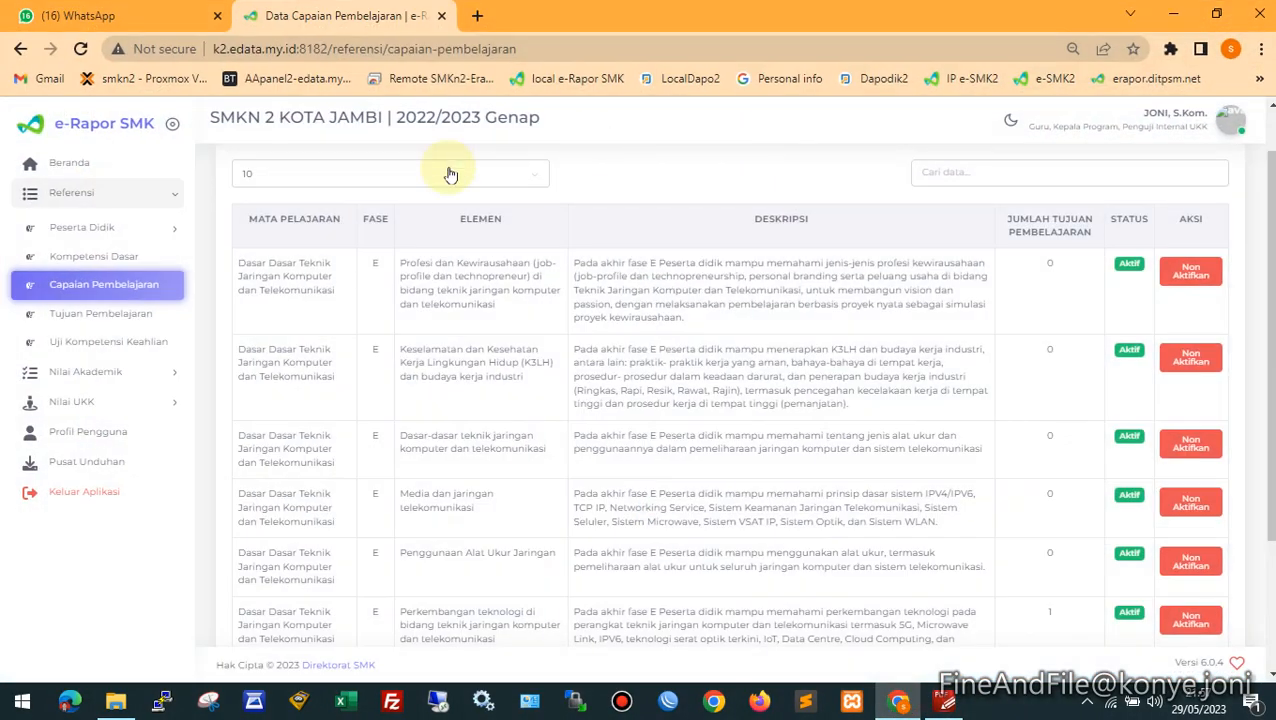
left_click(129, 318)
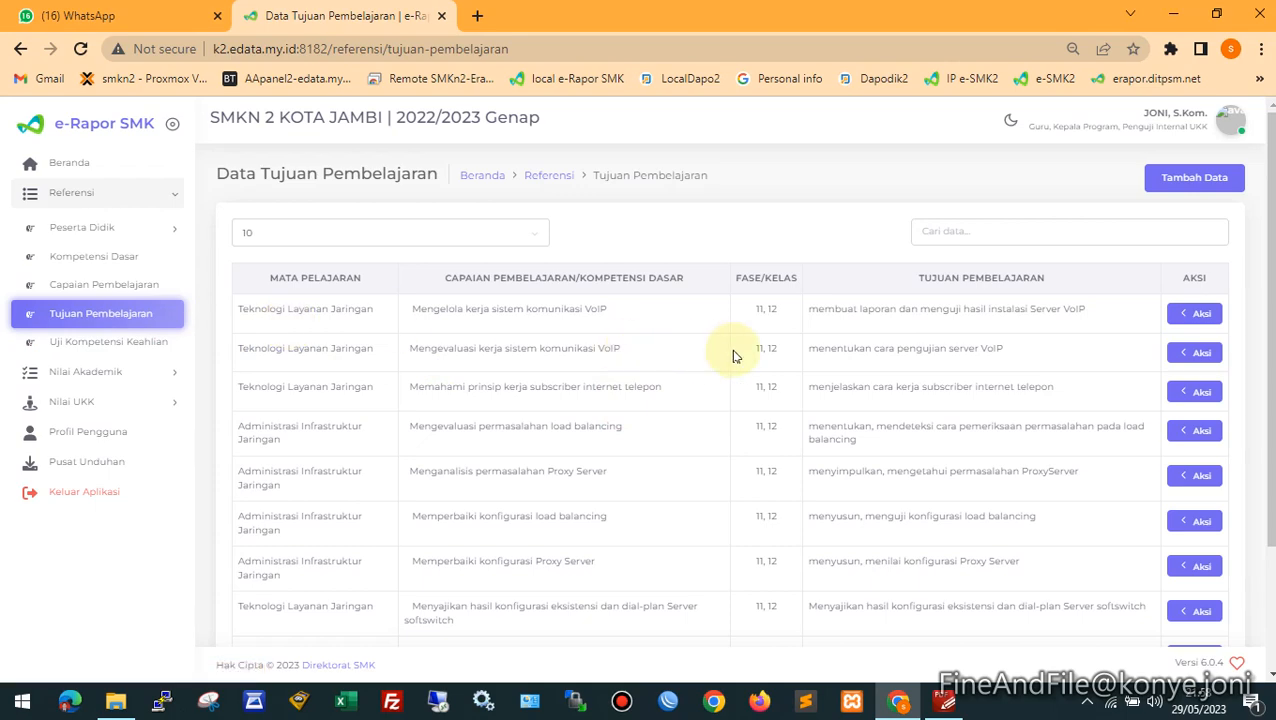
scroll(733, 357, "down", 3)
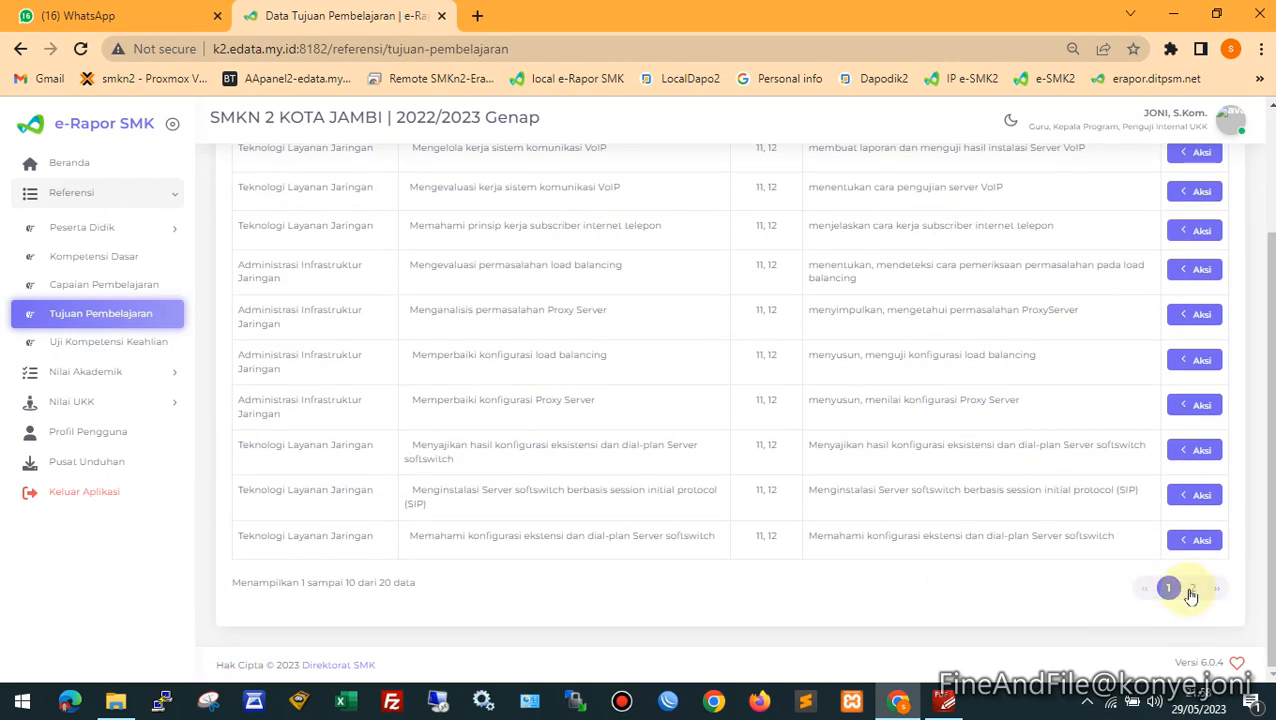
left_click(1191, 592)
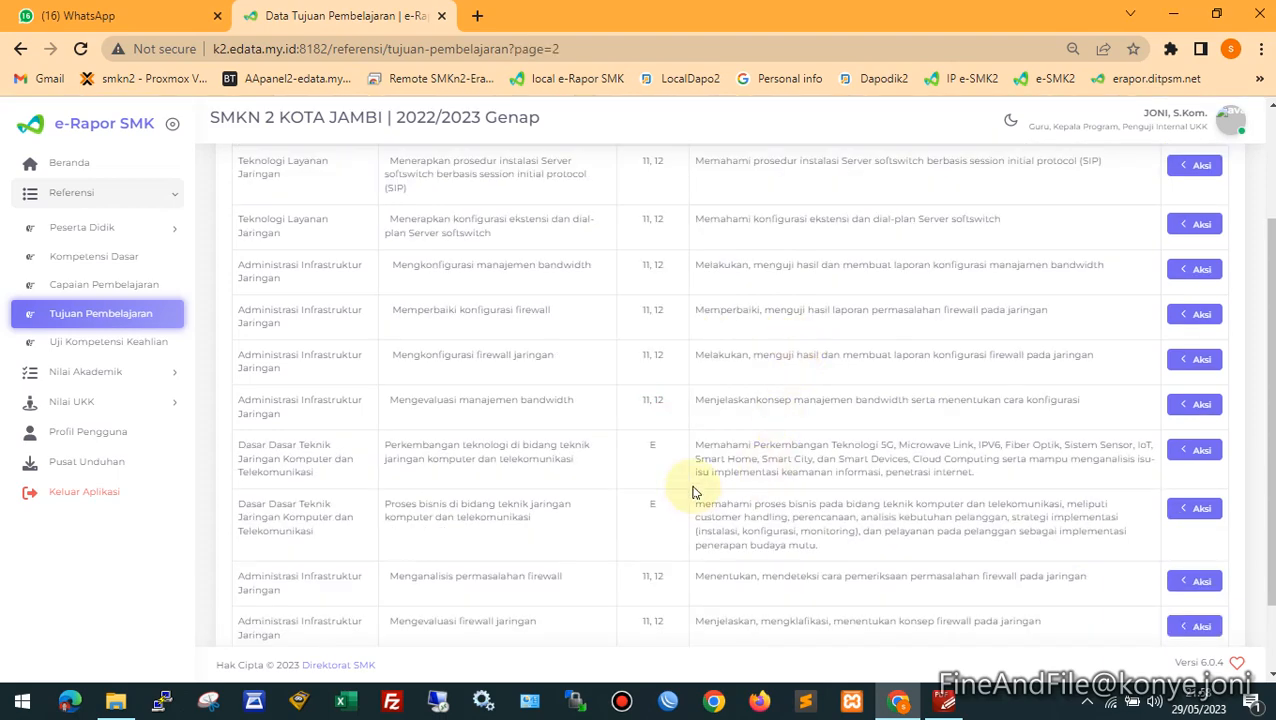
left_click_drag(703, 457, 816, 530)
left_click(516, 457)
left_click_drag(464, 456, 732, 535)
left_click(817, 533)
scroll(961, 462, "up", 1)
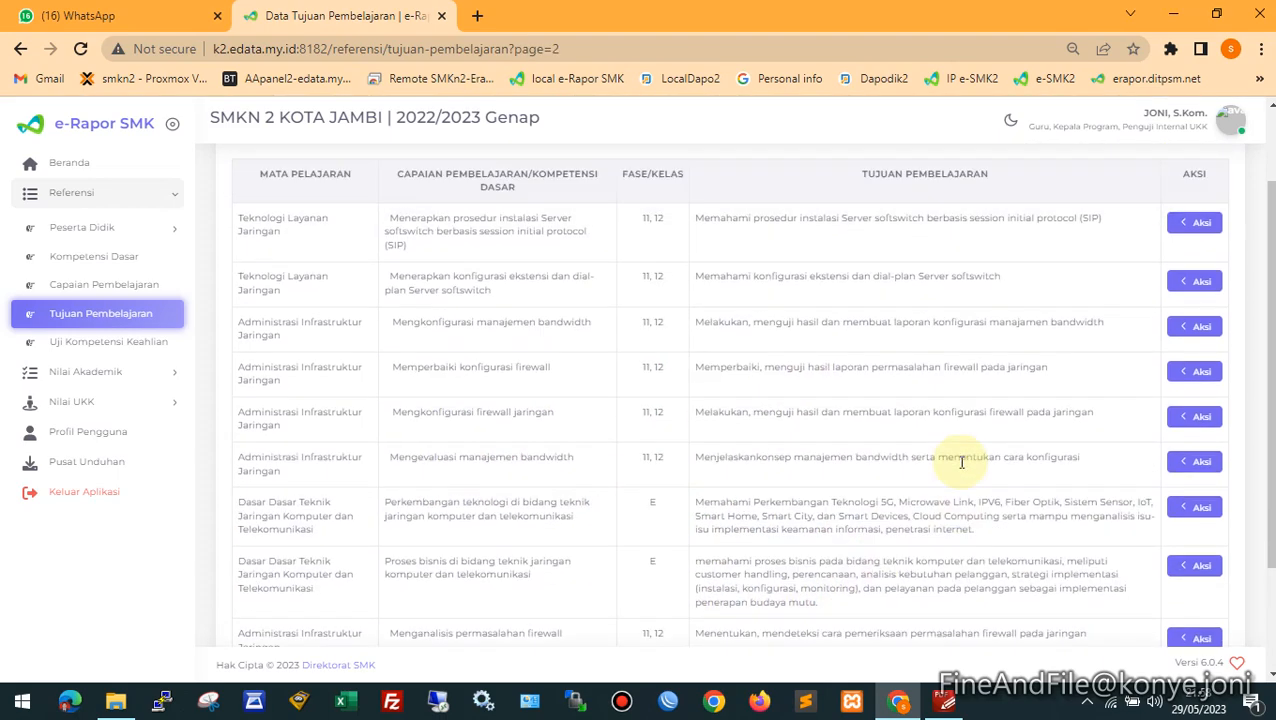
scroll(961, 462, "up", 2)
Start a new Tujuan Pembelajaran entry for Kelas 10, class type Reguler, and Rombongan Belajar X TJKT 2
left_click(1197, 180)
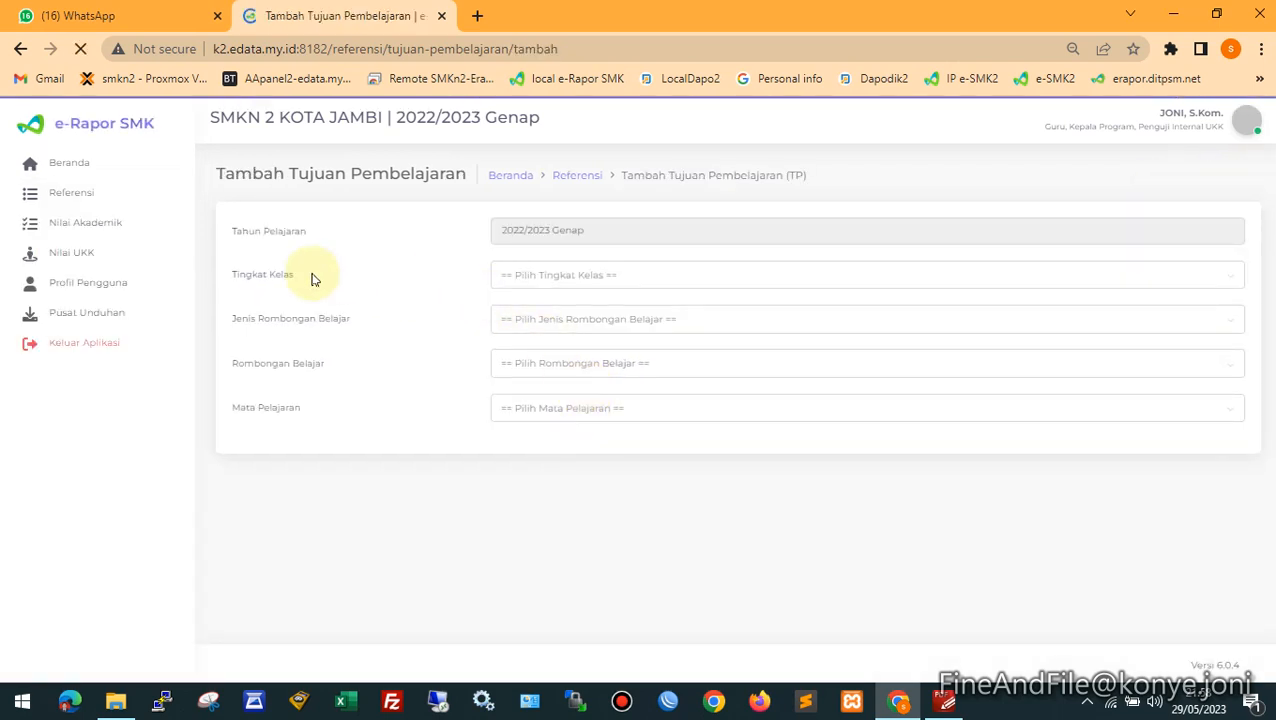
left_click(585, 280)
left_click(558, 303)
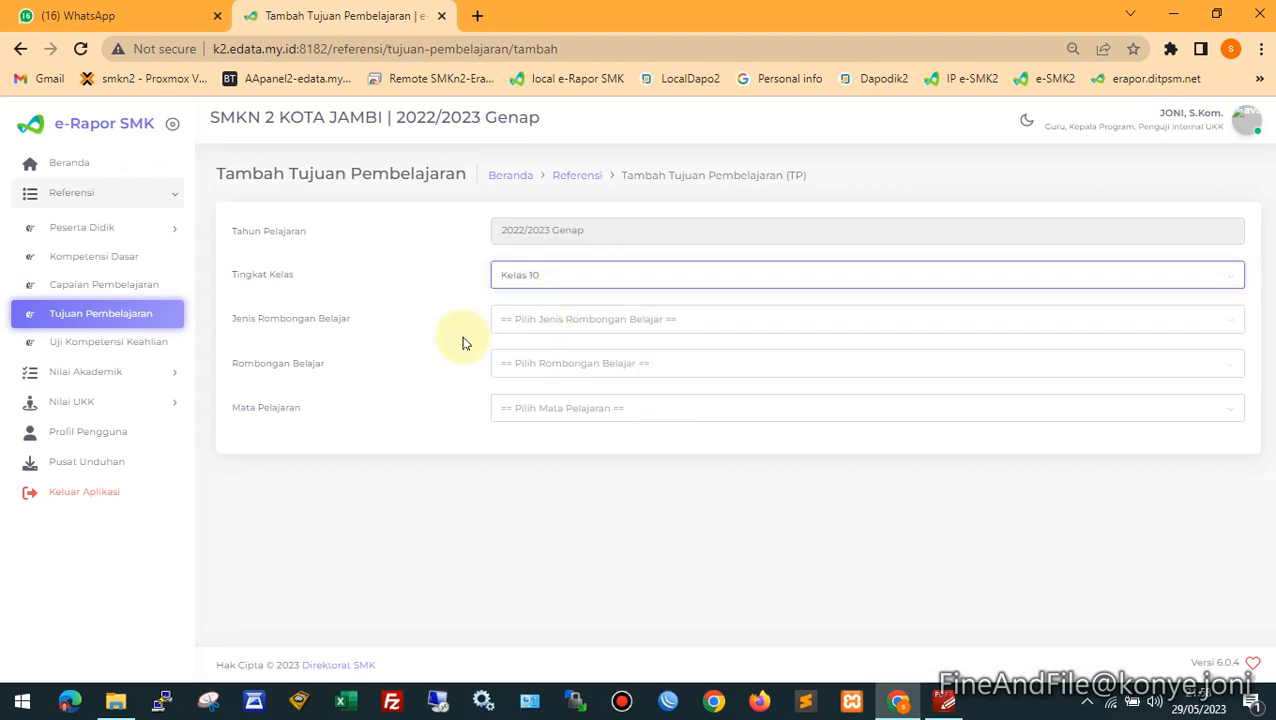
left_click(601, 320)
left_click(539, 345)
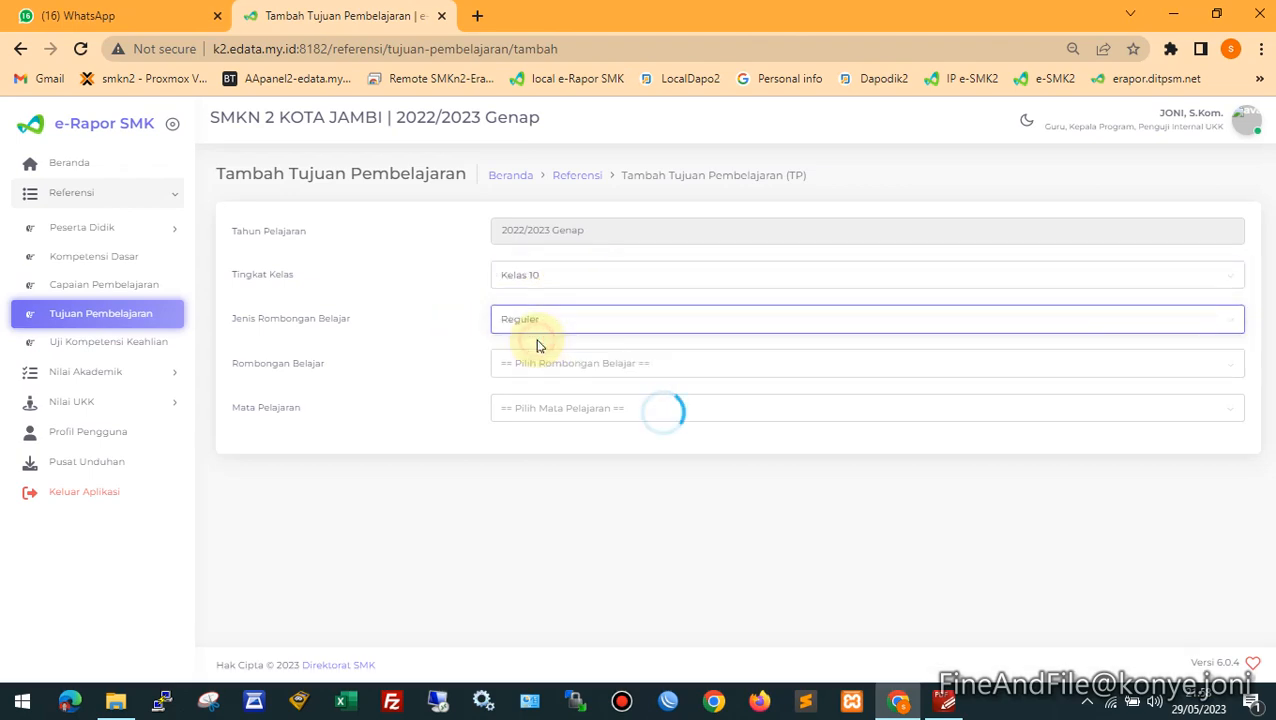
left_click(572, 363)
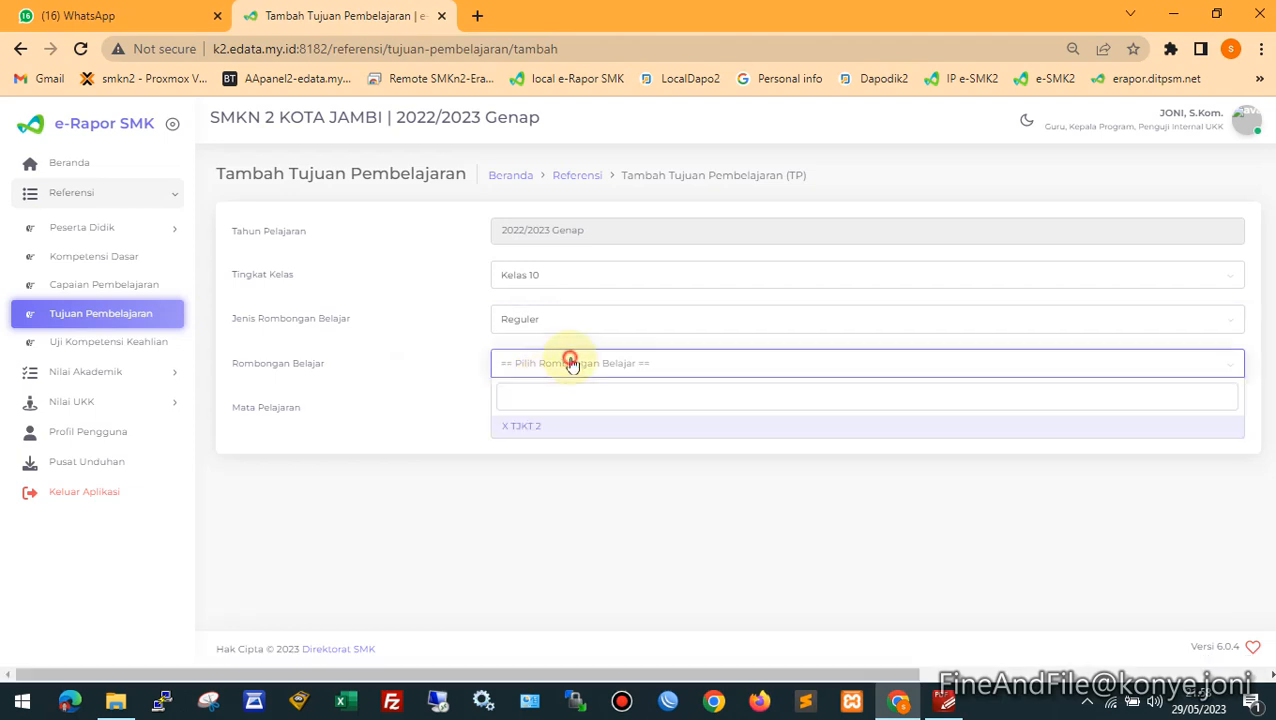
left_click(534, 437)
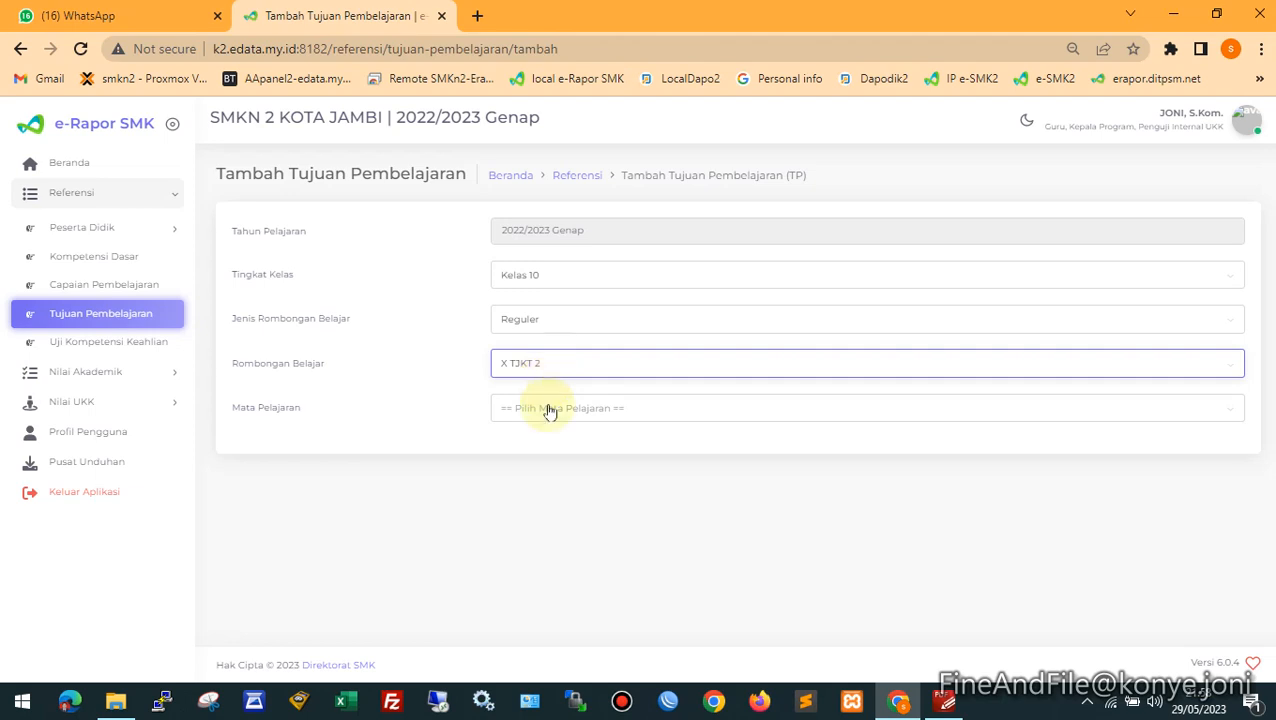
Choose the subject Dasar Dasar Teknik Jaringan Komputer dan Telekomun and its Fase E Capaian Pembelajaran about jenis-jenis profesi kewirausahaan
left_click(589, 407)
left_click(589, 480)
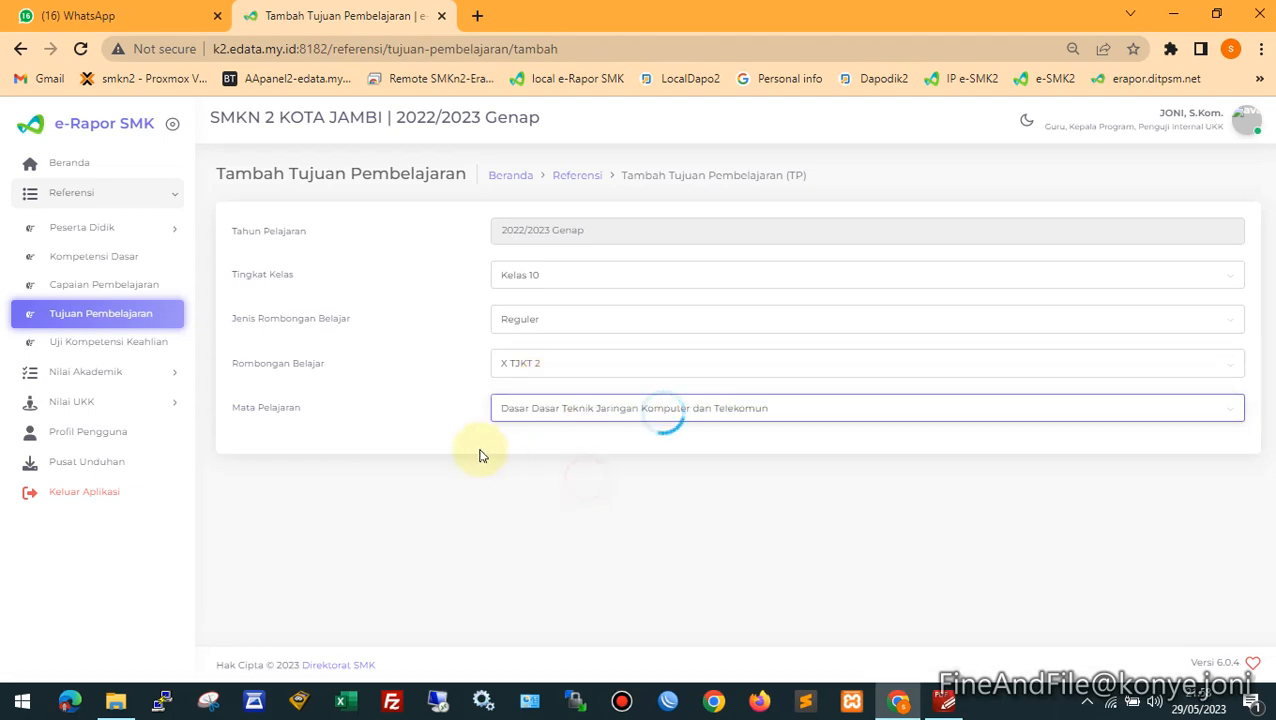
left_click(515, 455)
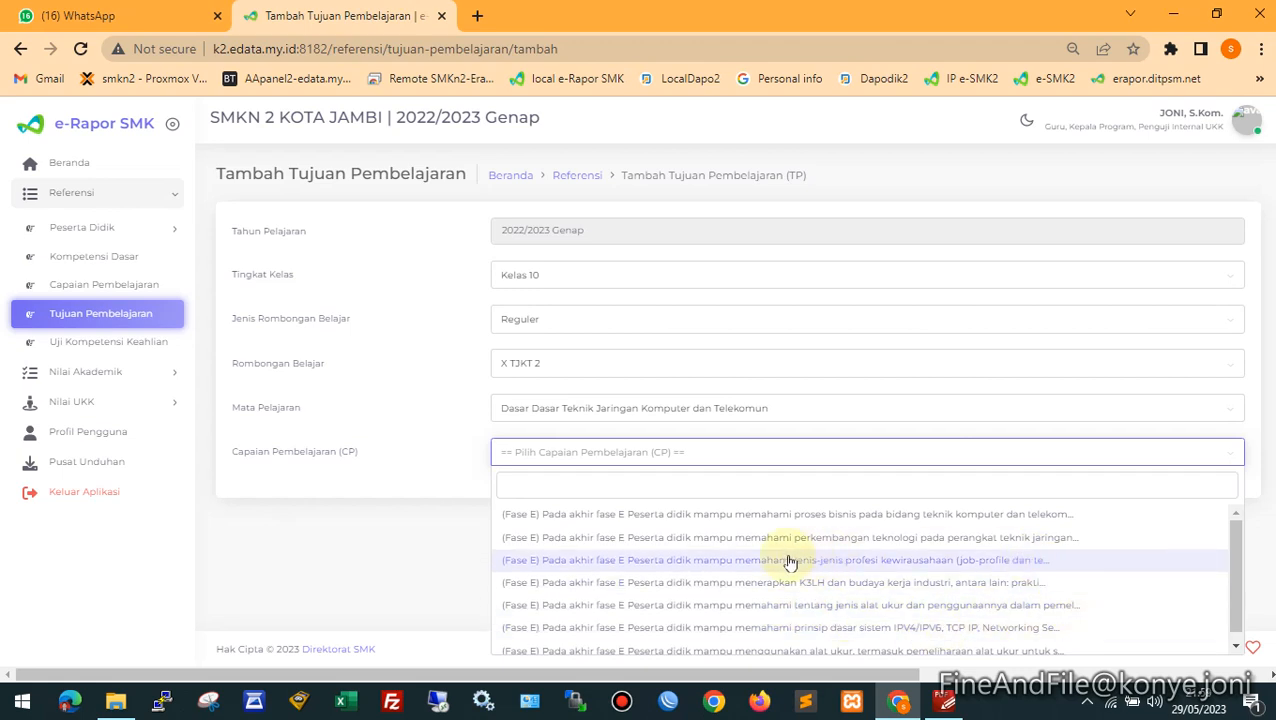
left_click(891, 570)
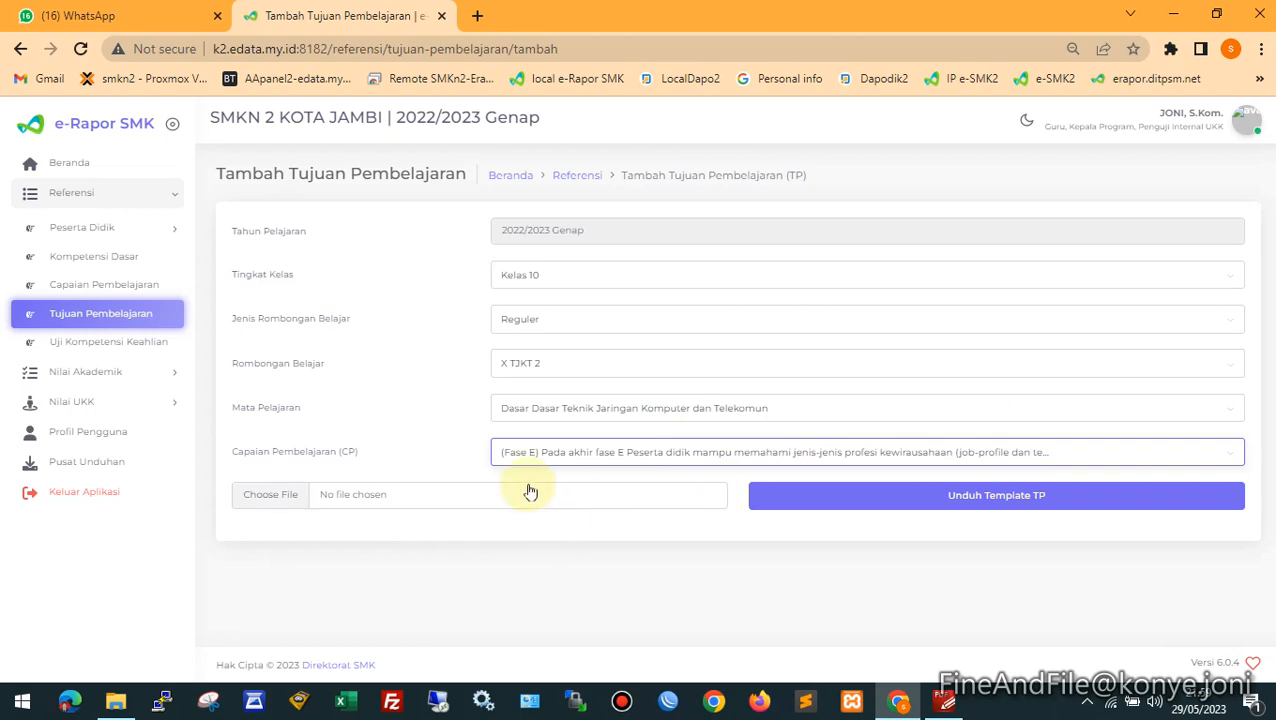
Download the TP template for this achievement and open it in Excel for editing, dismissing the activation wizard
left_click(911, 508)
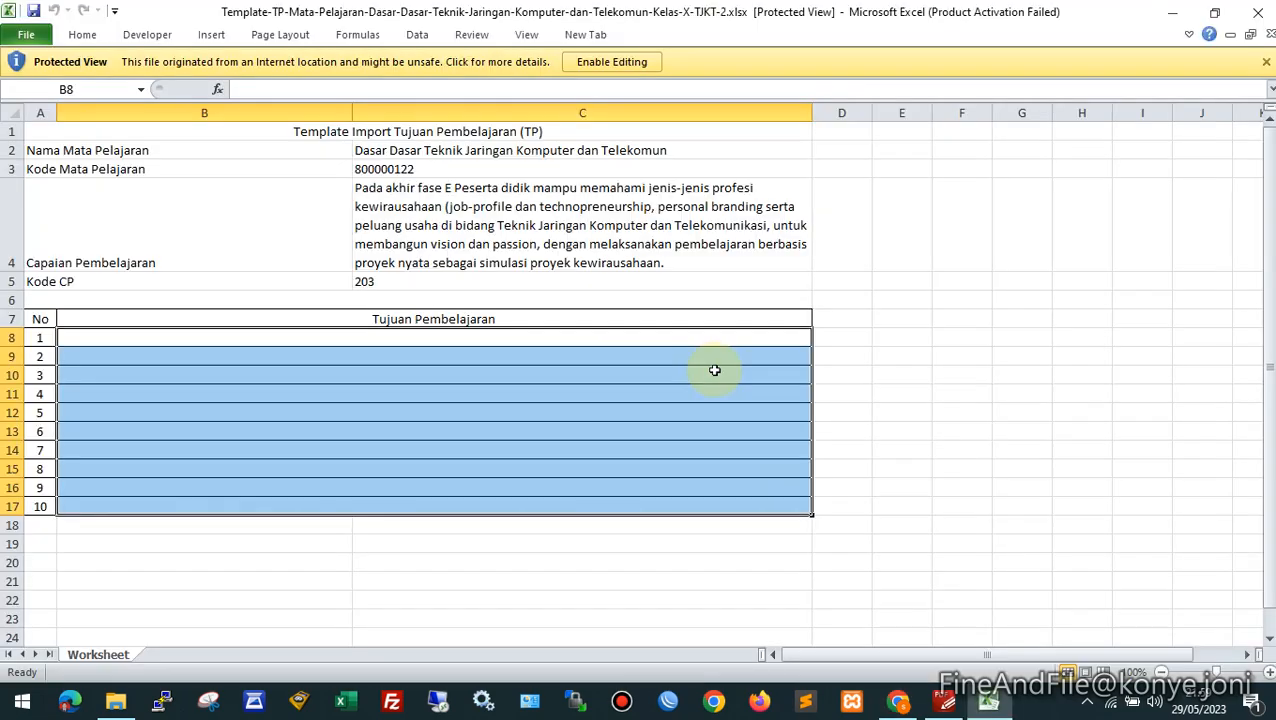
left_click(638, 65)
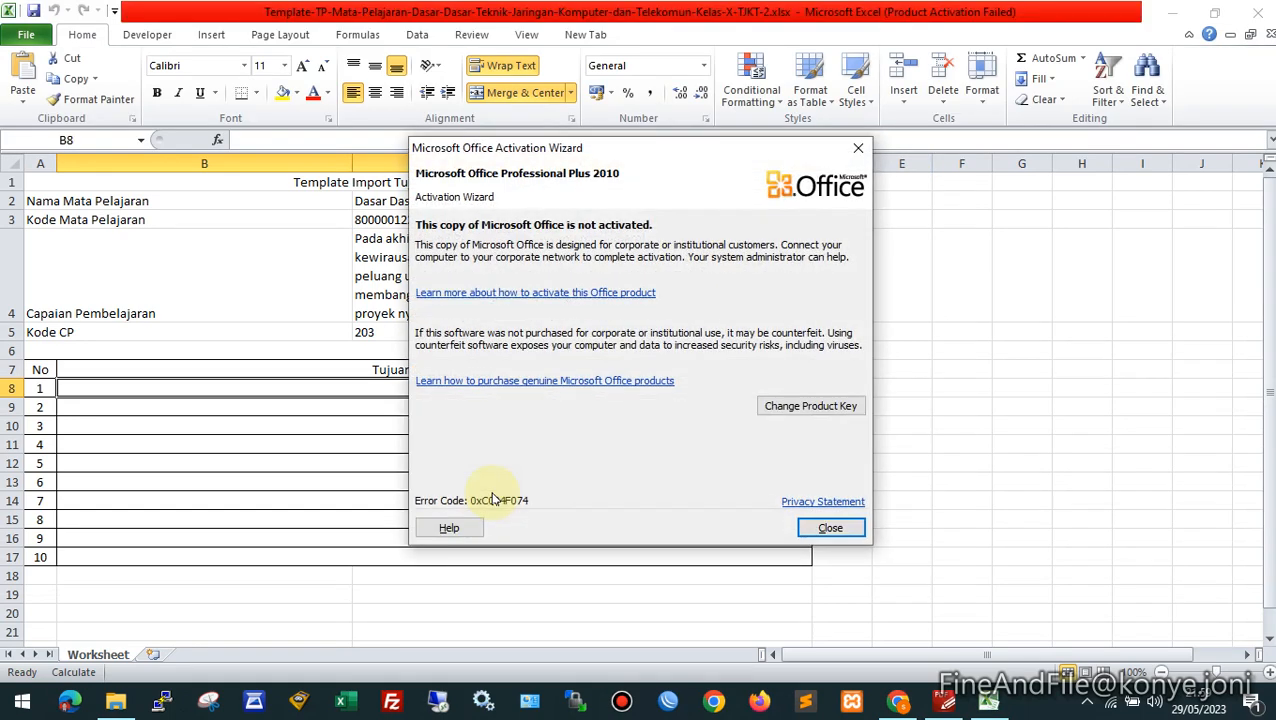
left_click(826, 524)
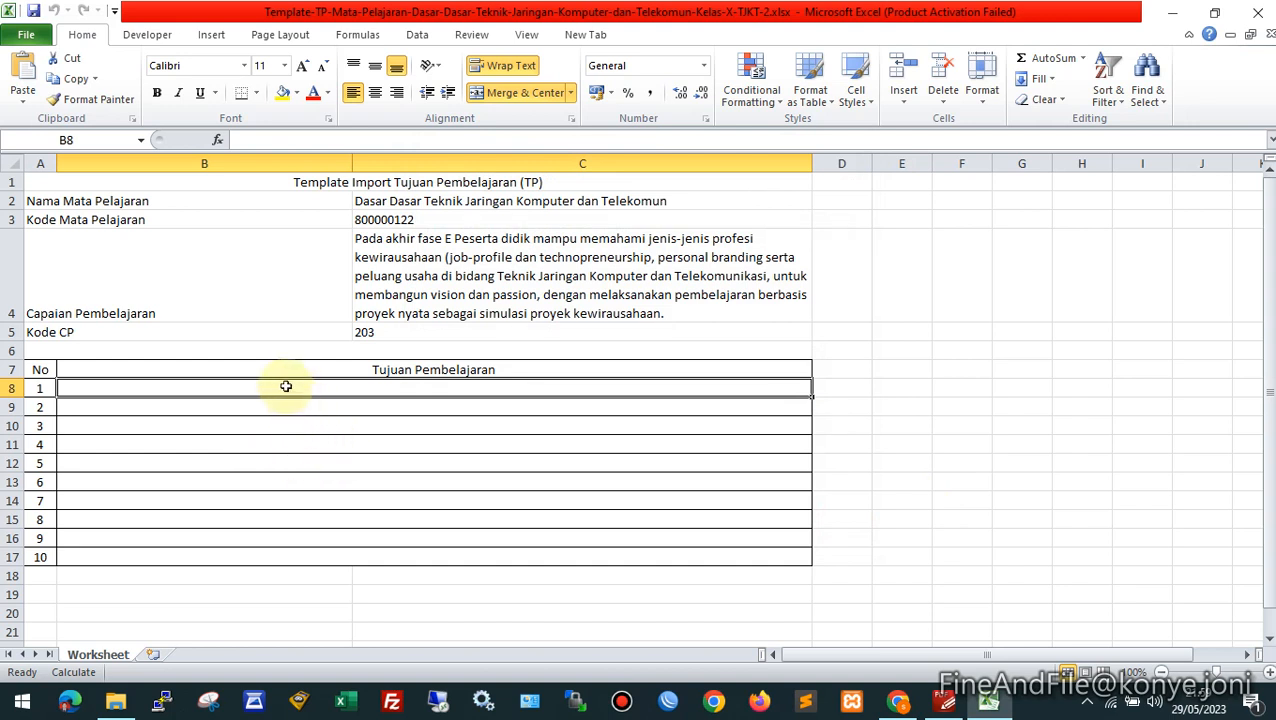
Switch to PDF-XChange Editor and review the Elemen and Capaian Pembelajaran table on page 550 through its last element
left_click(945, 702)
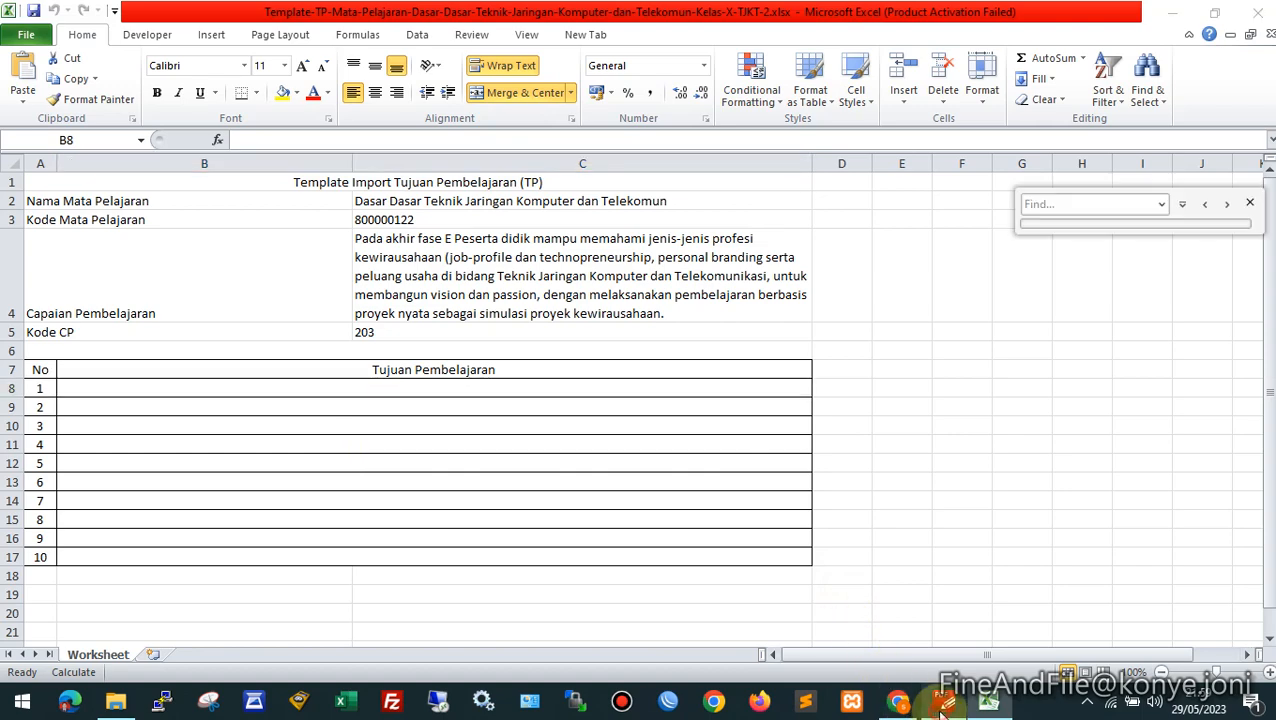
left_click(756, 422)
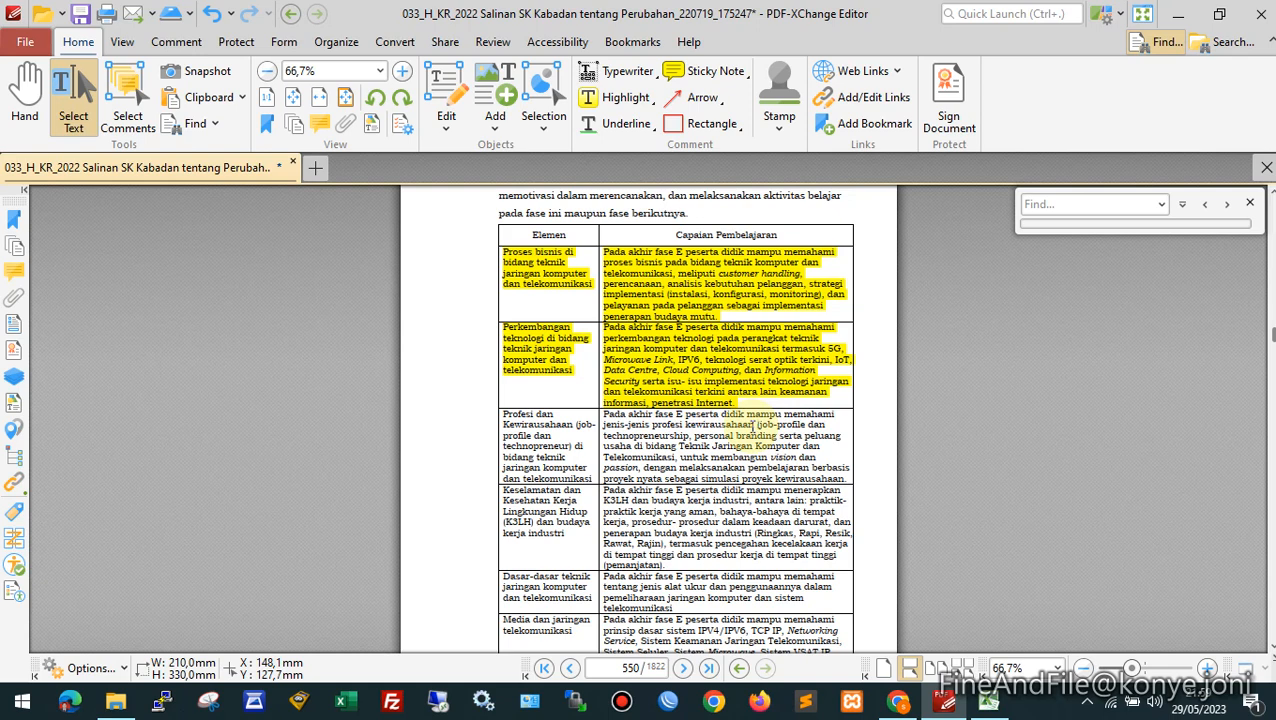
scroll(752, 424, "down", 10)
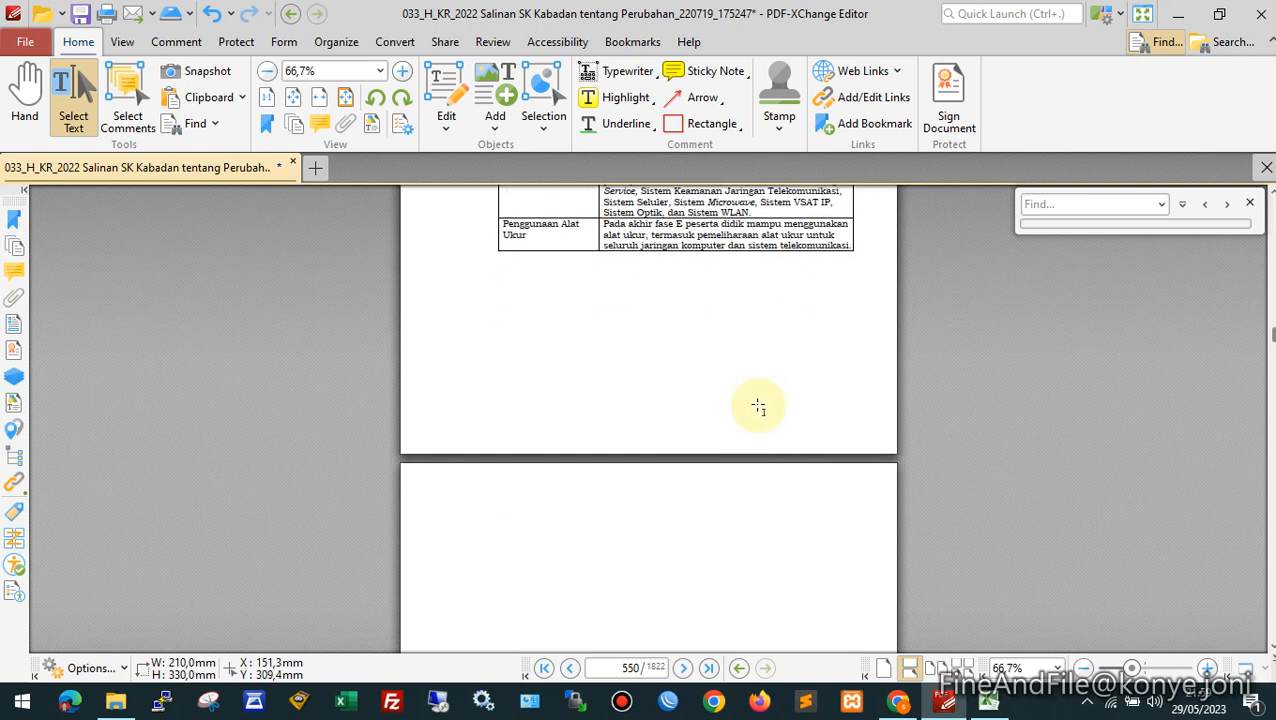
scroll(783, 448, "up", 8)
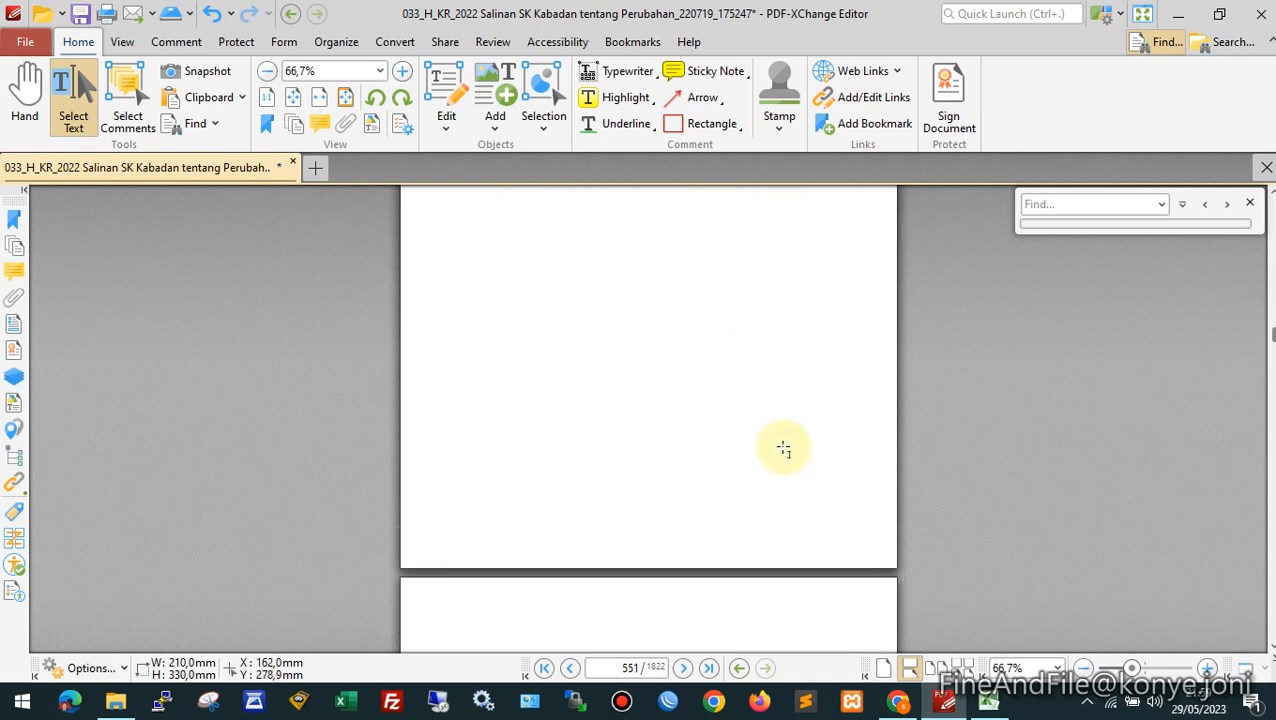
scroll(783, 453, "up", 4)
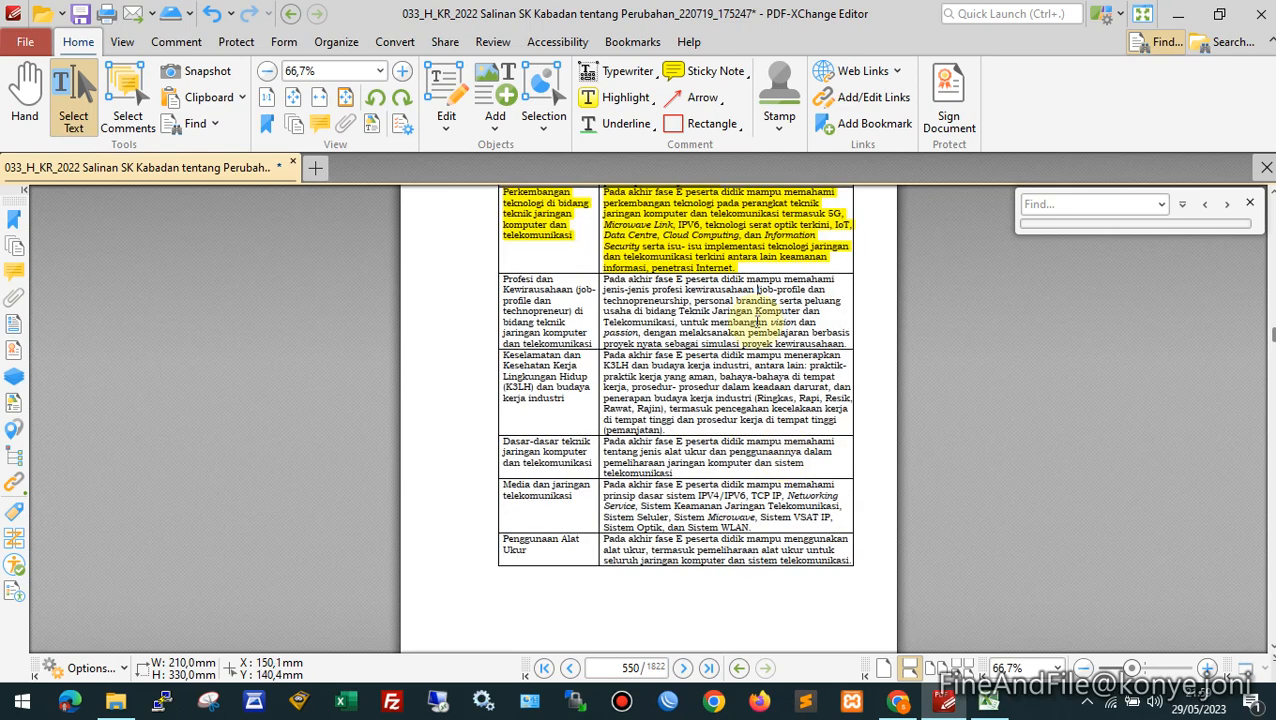
scroll(765, 322, "up", 1)
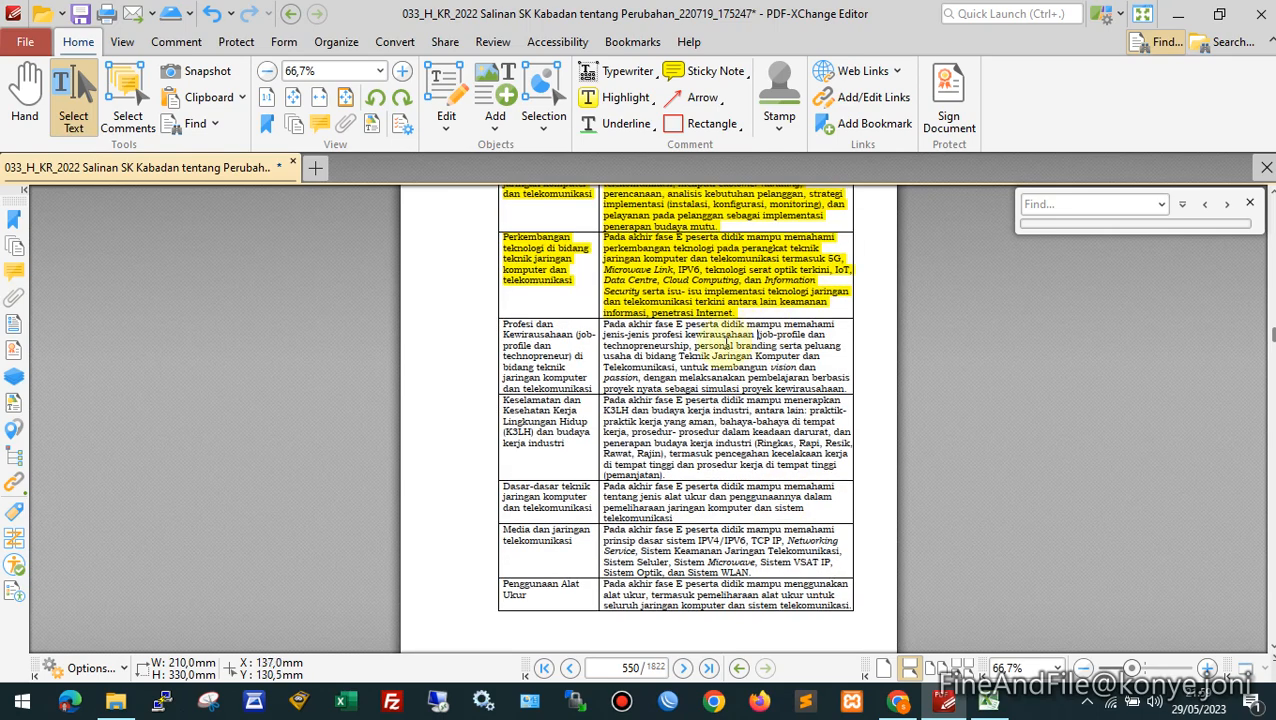
Return to the Excel template, look over the numbered Tujuan Pembelajaran rows and select cell B8 for objective 1
left_click(993, 703)
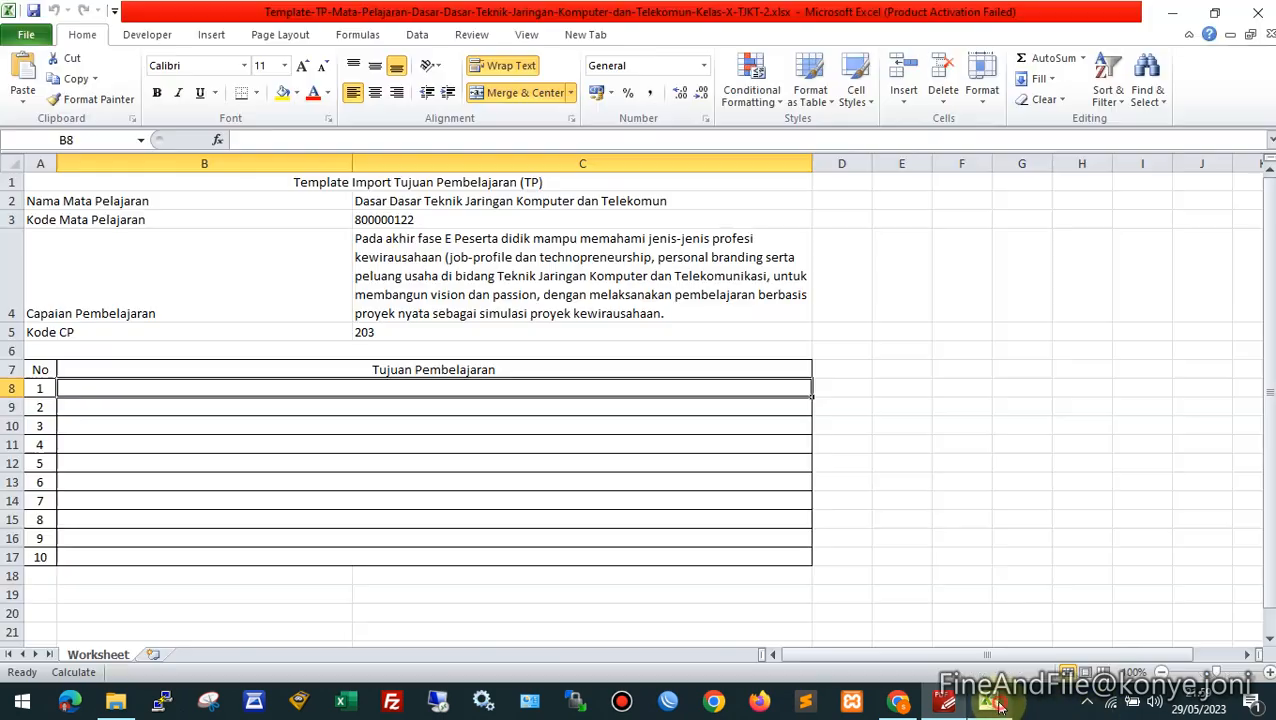
left_click(71, 407)
left_click(100, 484)
left_click(100, 394)
left_click(137, 522)
left_click(459, 486)
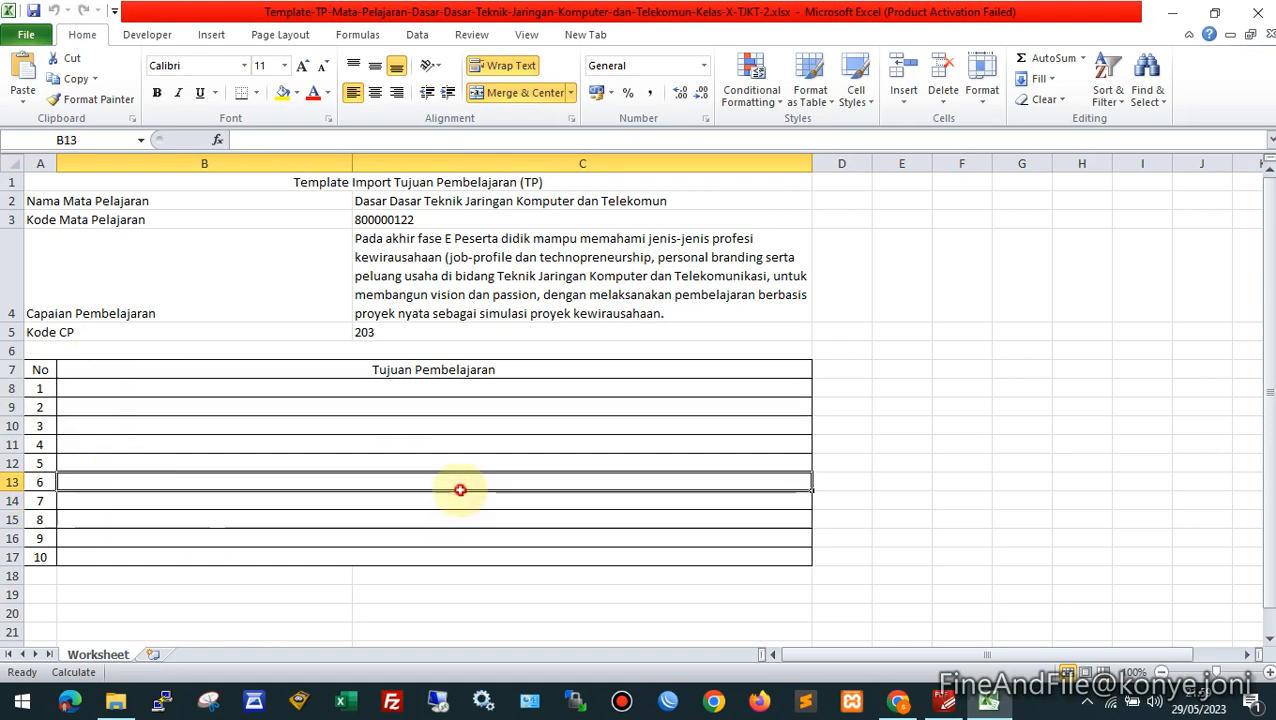
left_click(444, 387)
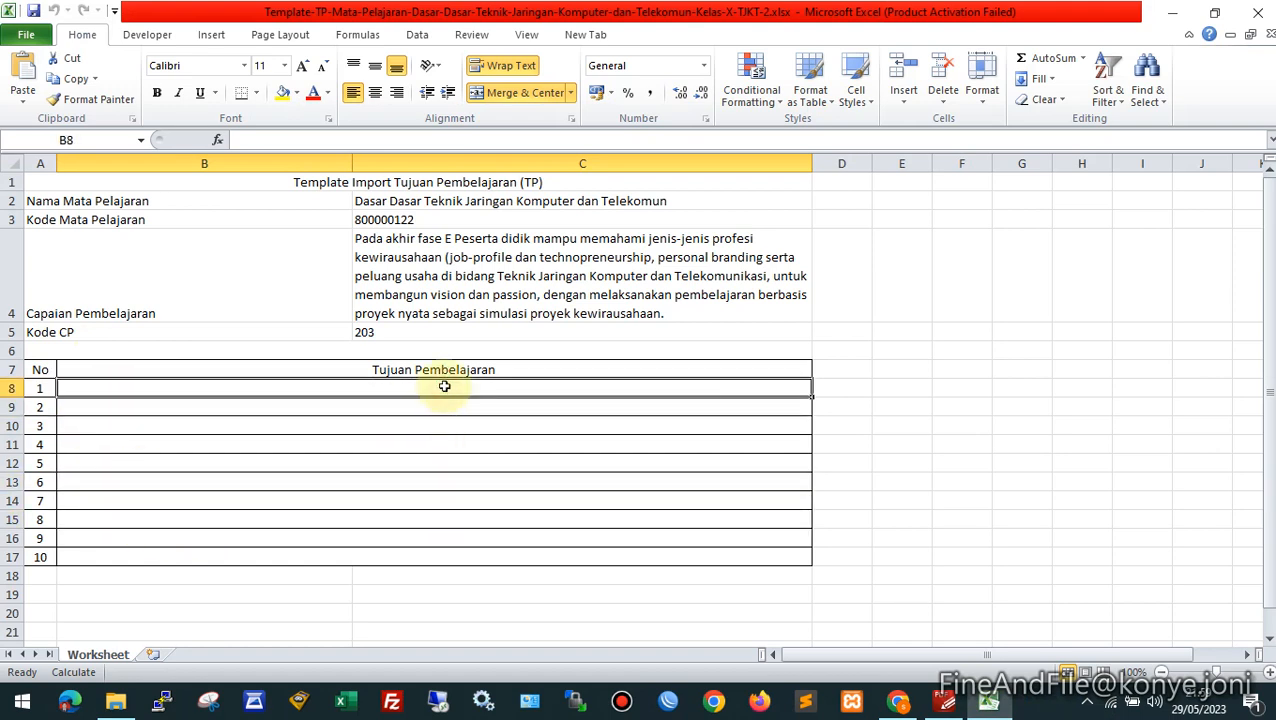
Copy the Profesi dan Kewirausahaan achievement text from the PDF table, from "mampu memahami" through "simulasi proyek kewirausahaan"
left_click(990, 703)
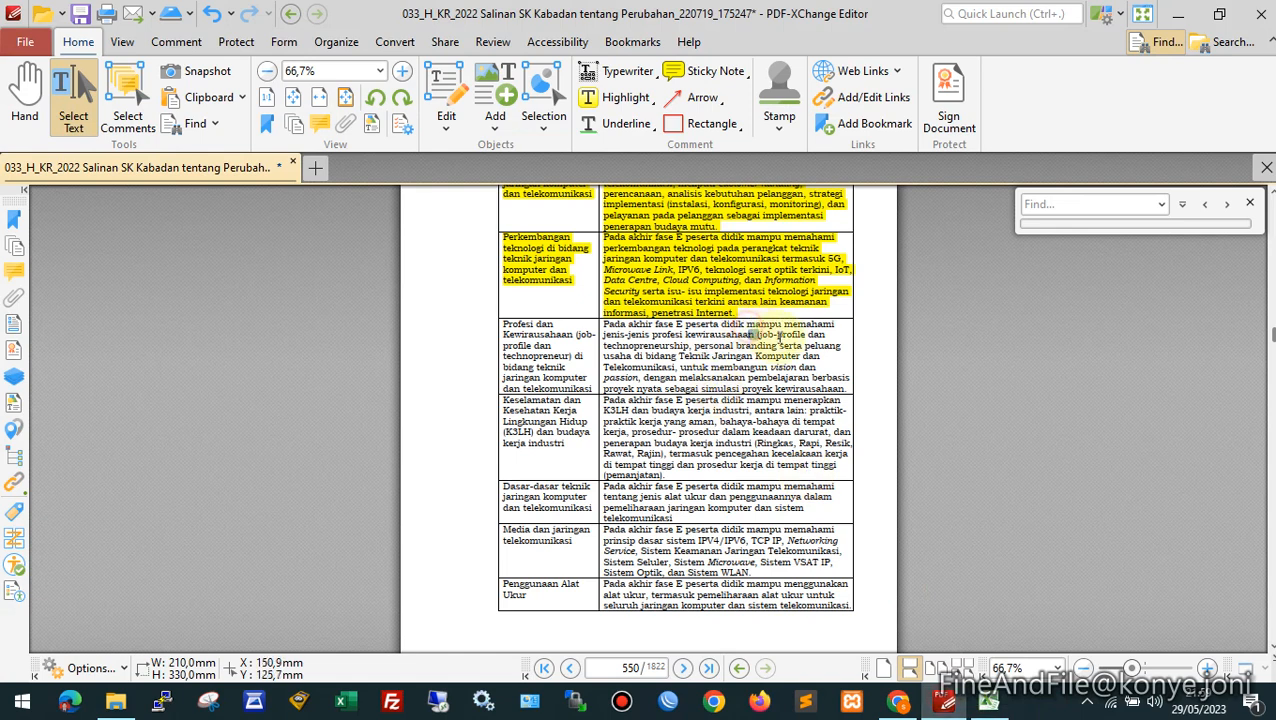
left_click_drag(756, 334, 797, 356)
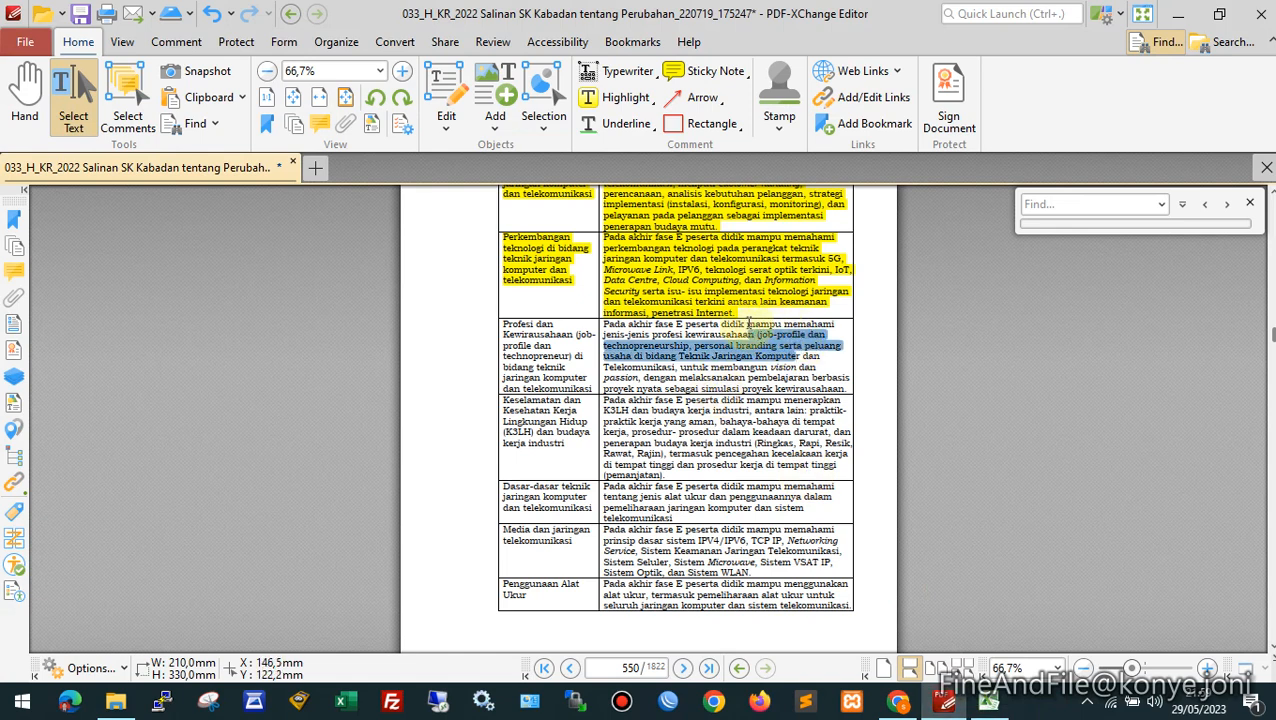
left_click_drag(745, 322, 848, 390)
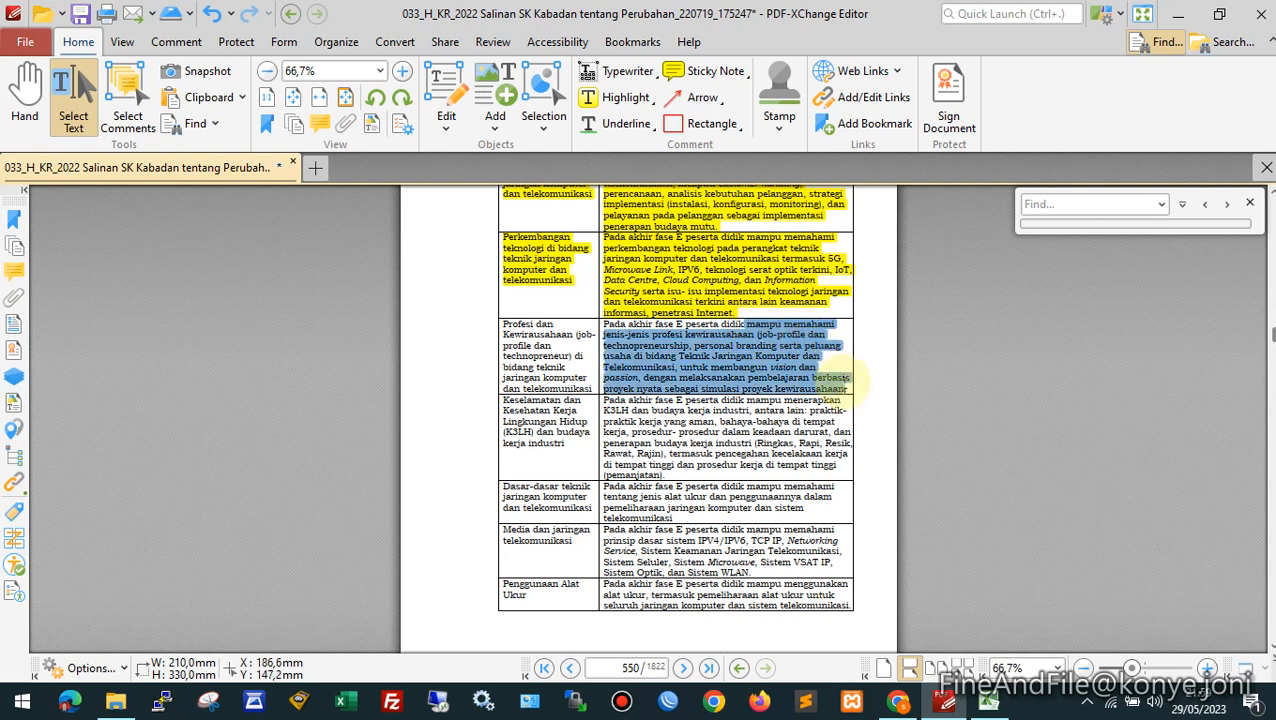
right_click(756, 357)
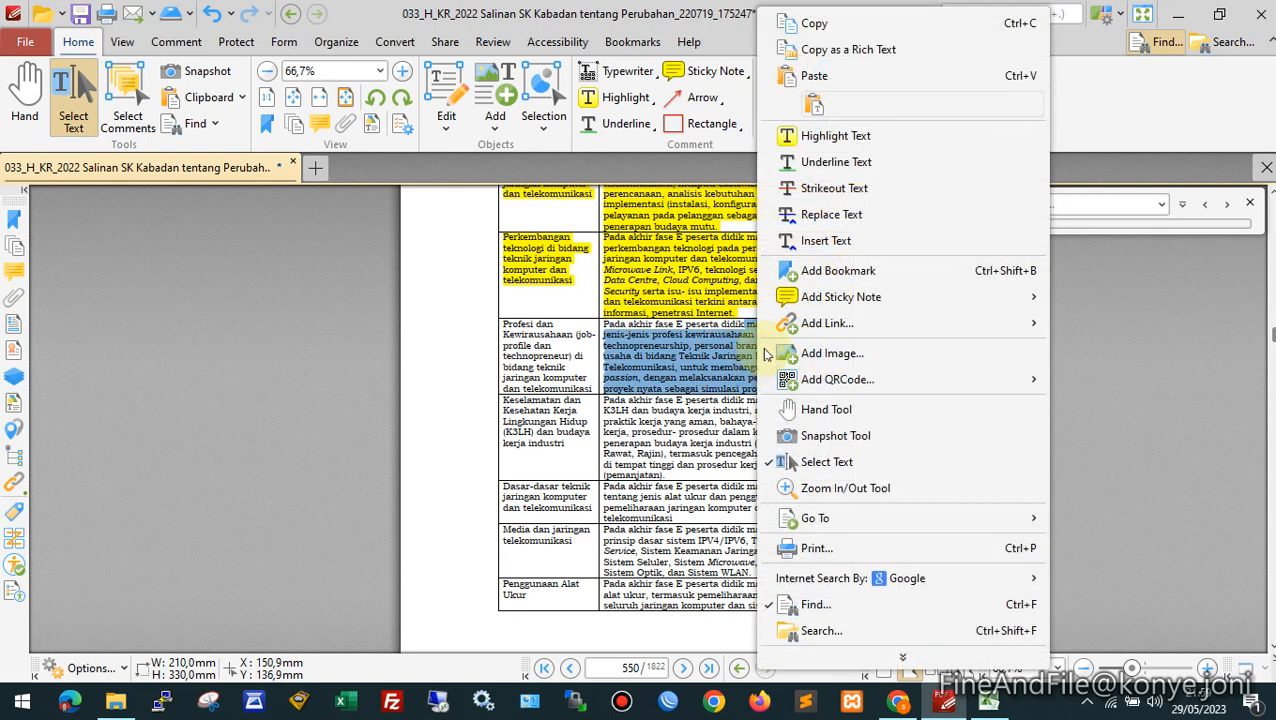
left_click(800, 19)
Paste the copied achievement text into cell B8 of the Excel template as Tujuan Pembelajaran number 1
left_click(988, 700)
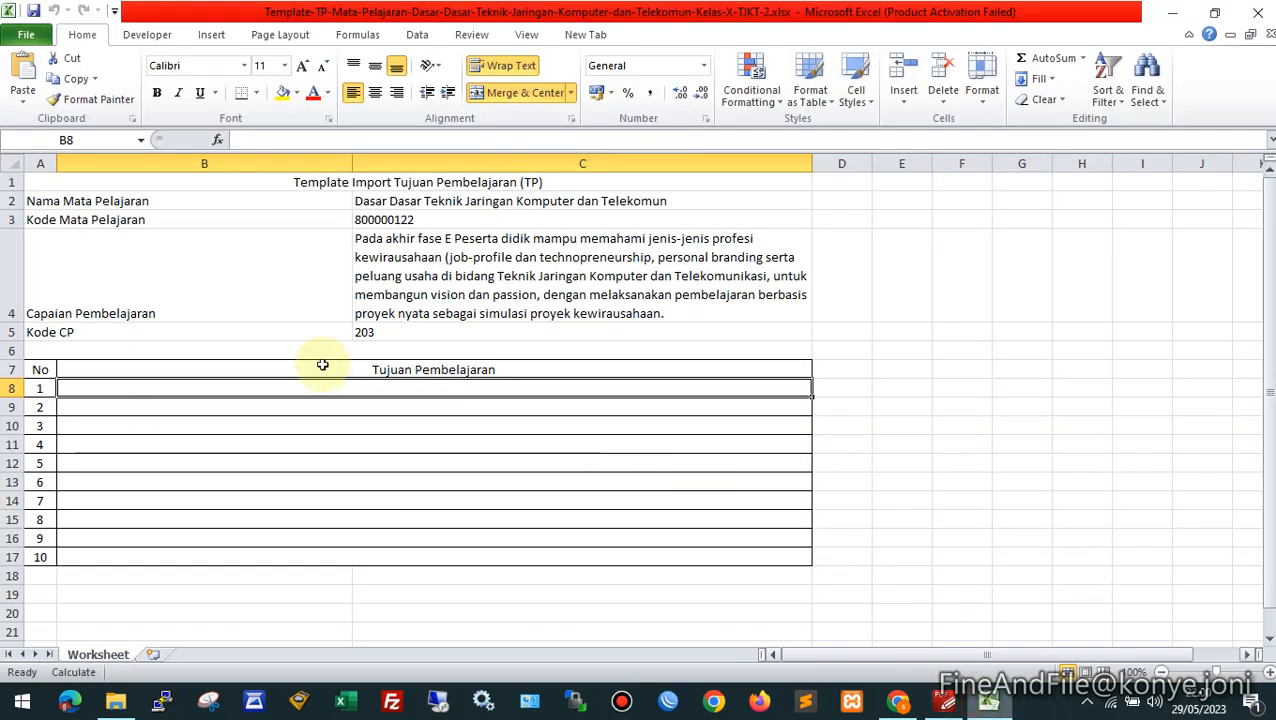
double_click(206, 388)
type("mampu memahami jenis-jenis profesi kewirausahaan (job-profile dan technopreneurship, personal branding serta peluang usaha di bidang Teknik Jaringan Komputer dan Telekomunikasi, untuk membangun vision dan passion, dengan melaksanakan pembelajaran berbasis proyek nyata sebagai simulasi proyek kewirausahaan")
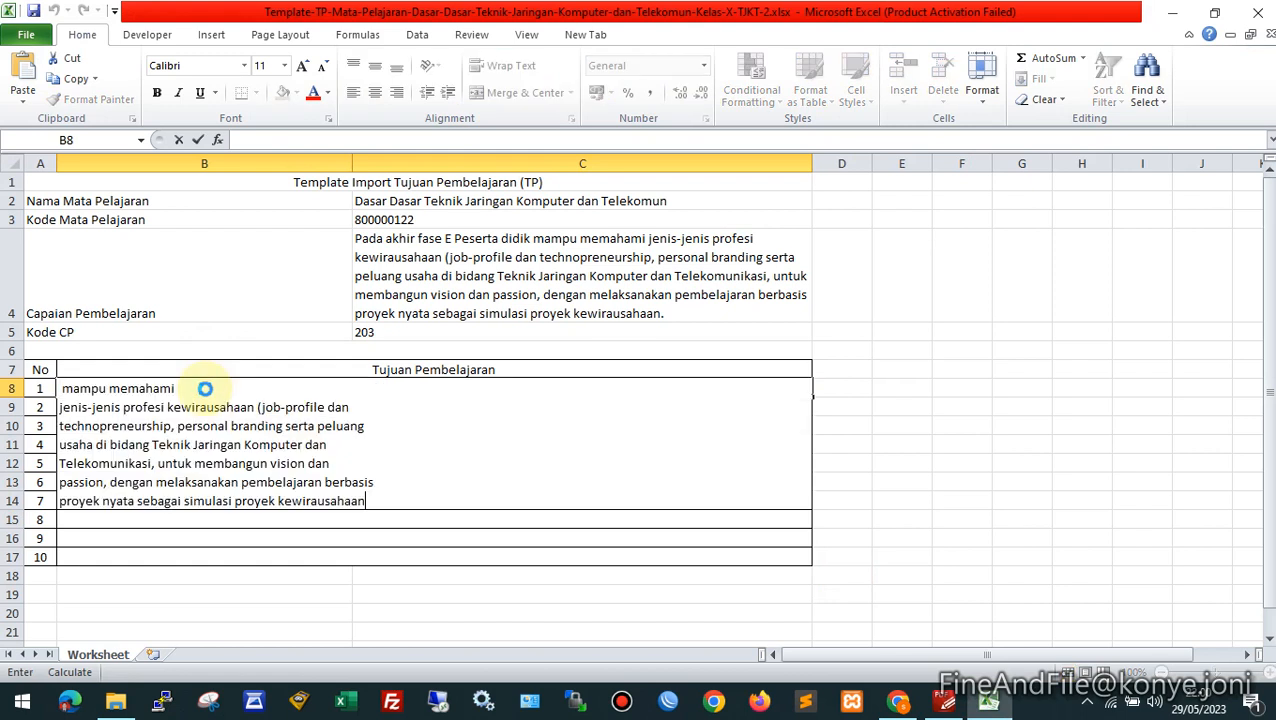
key("Return")
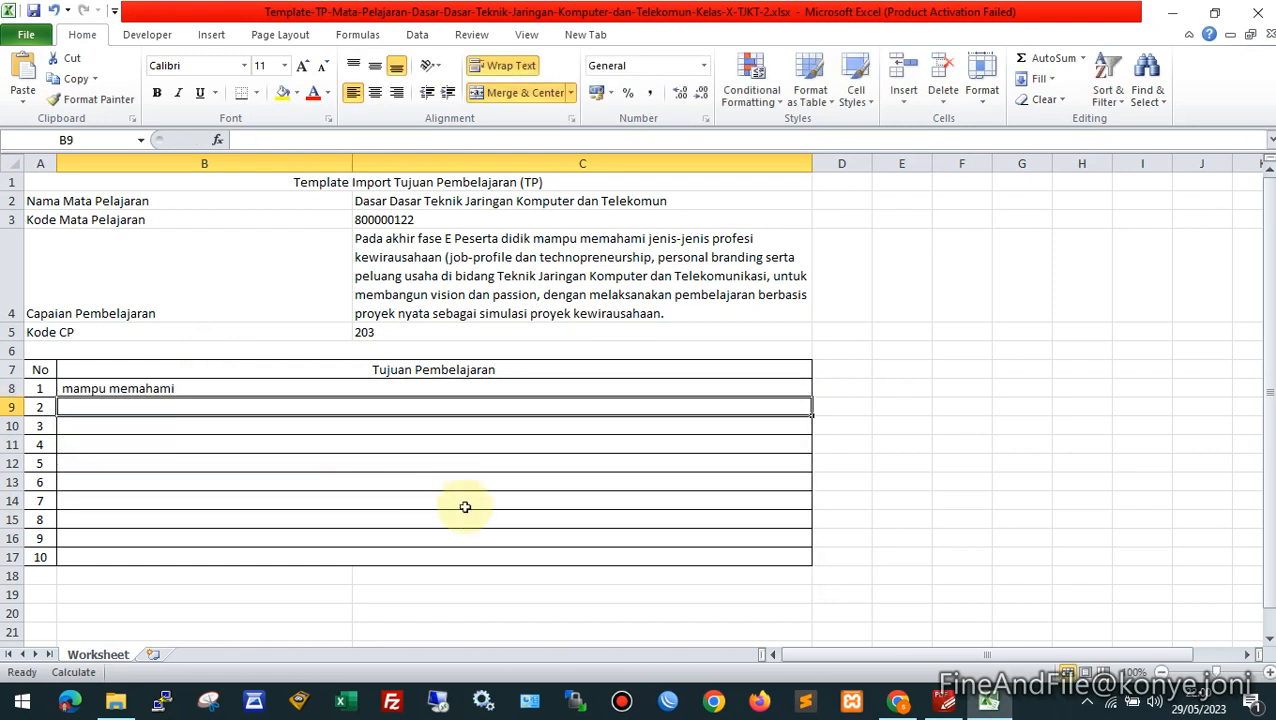
Check the lines of the pasted text in cell B8 and remove the leading space before "mampu memahami"
left_click(264, 390)
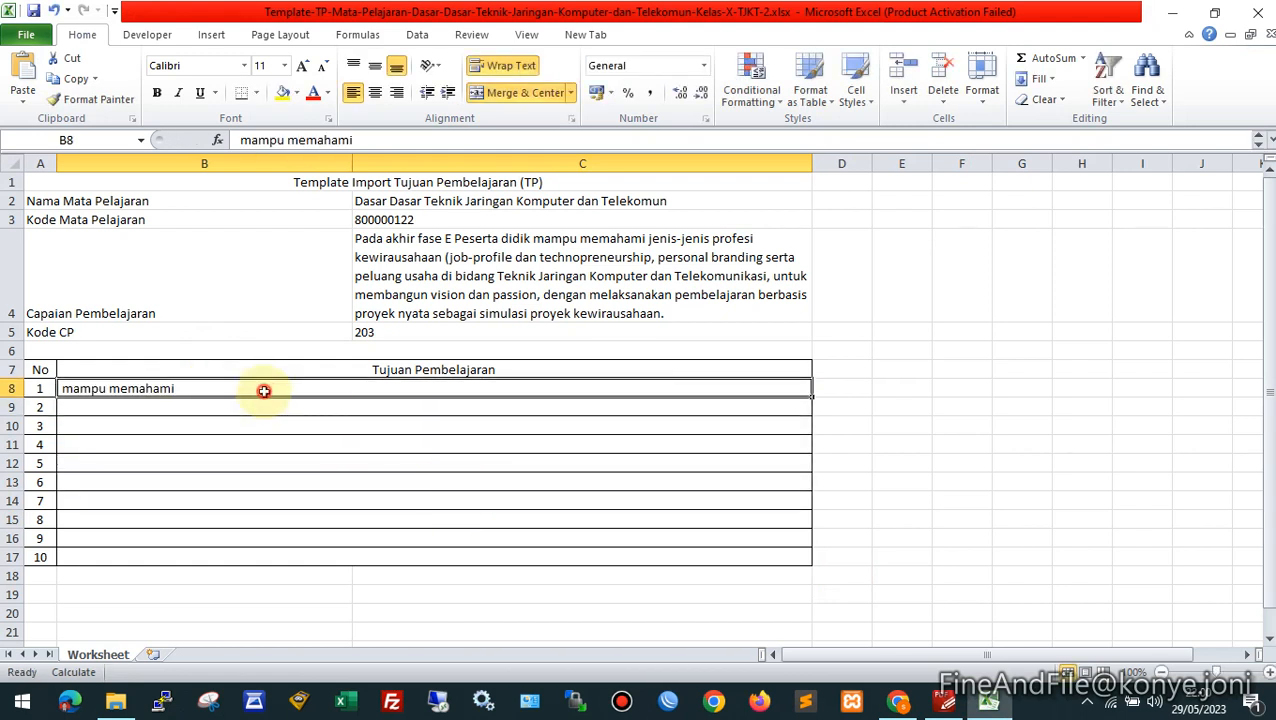
left_click(390, 140)
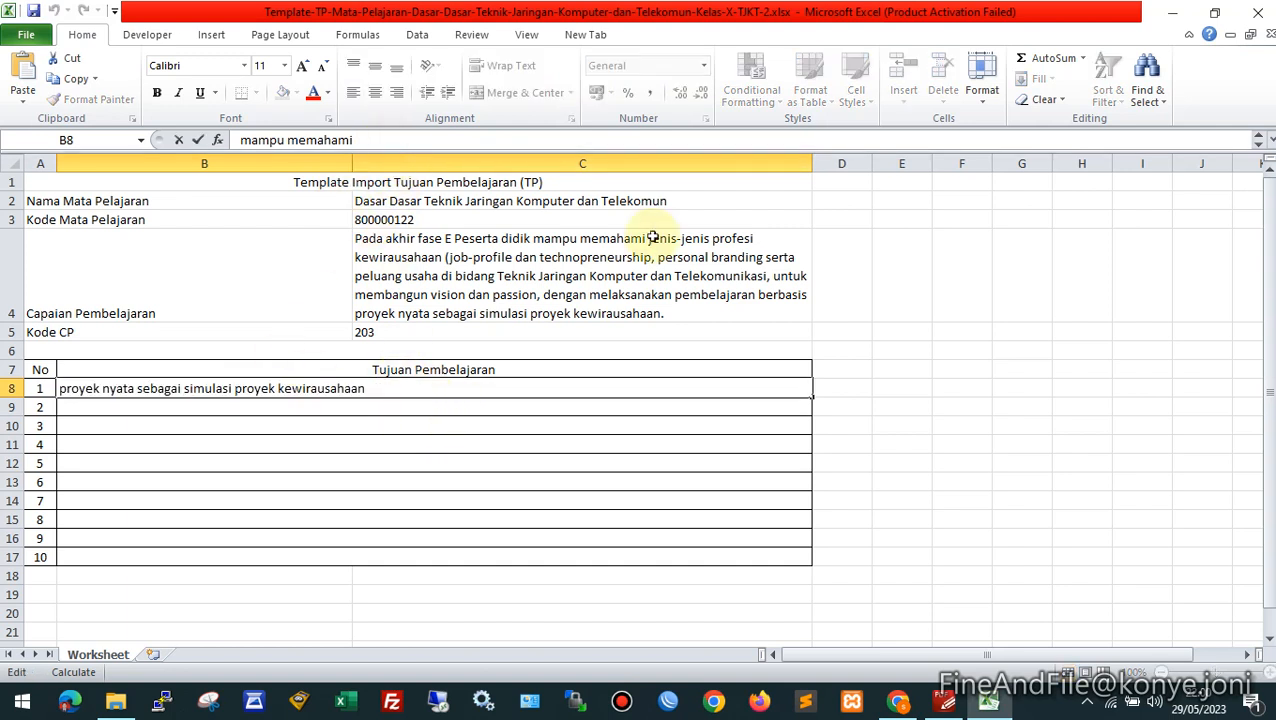
key("ctrl+Home")
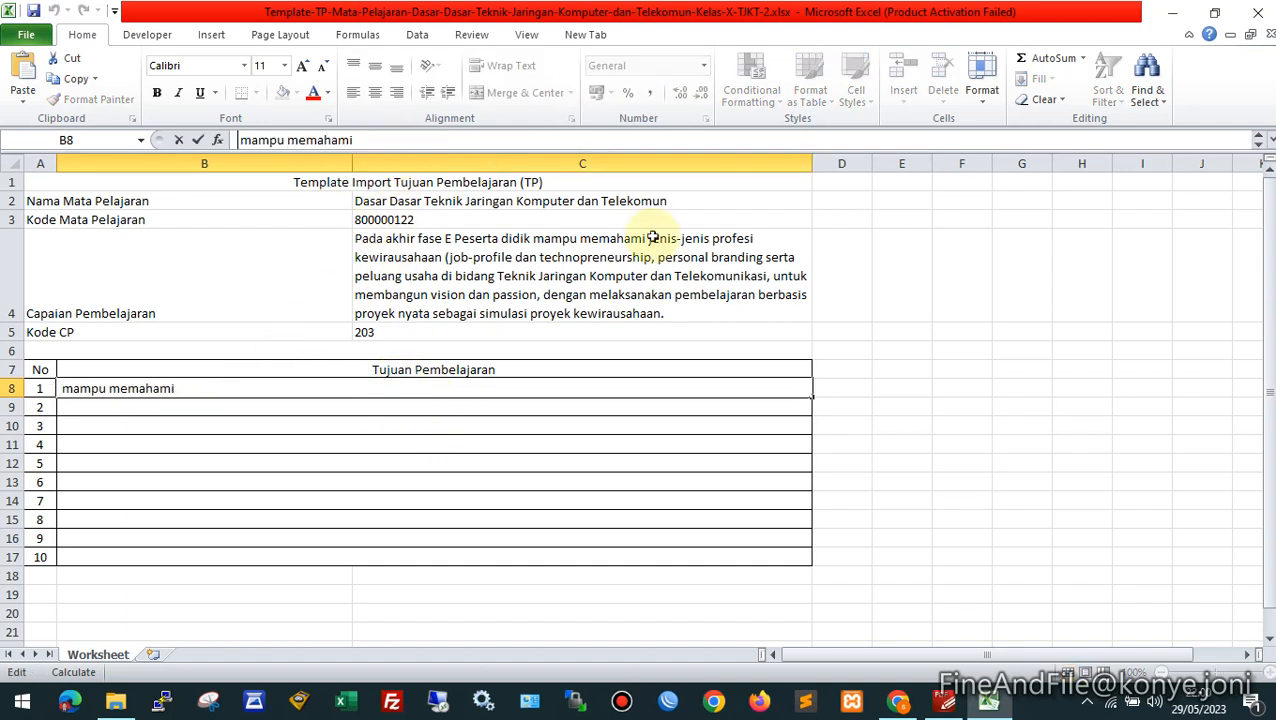
key("Down")
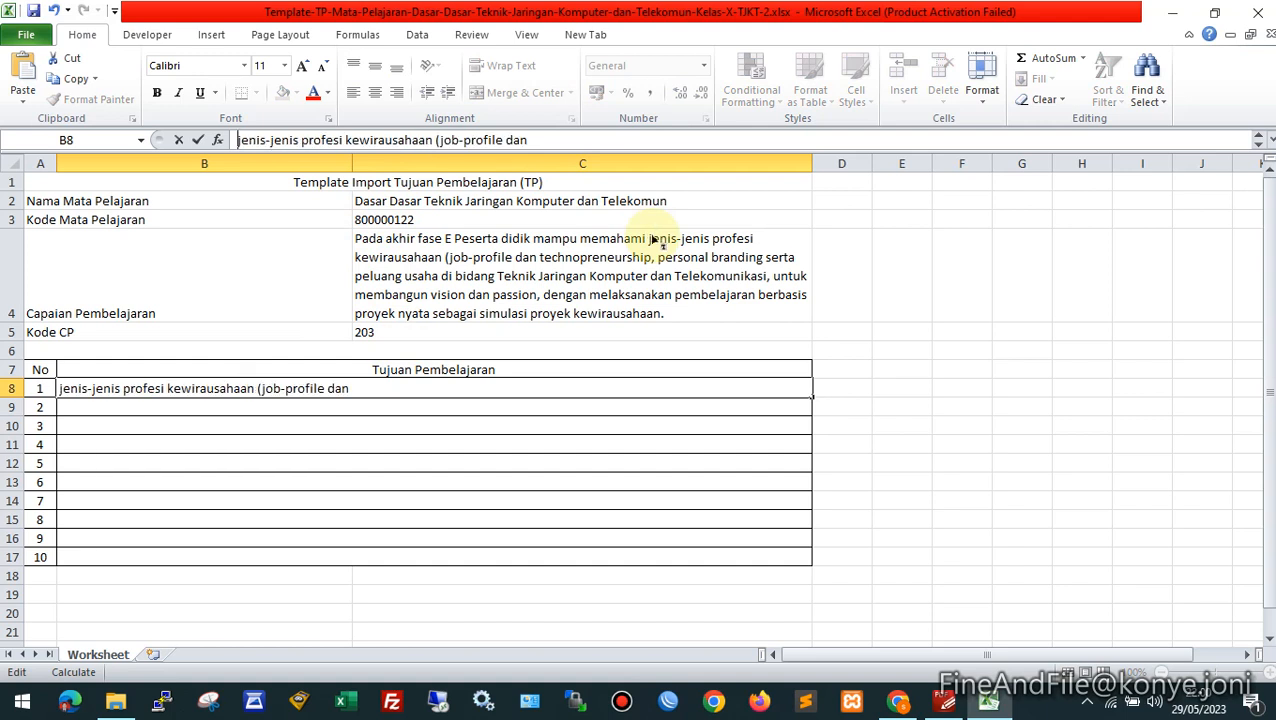
key("Up")
key("Down")
key("Up")
left_click(436, 461)
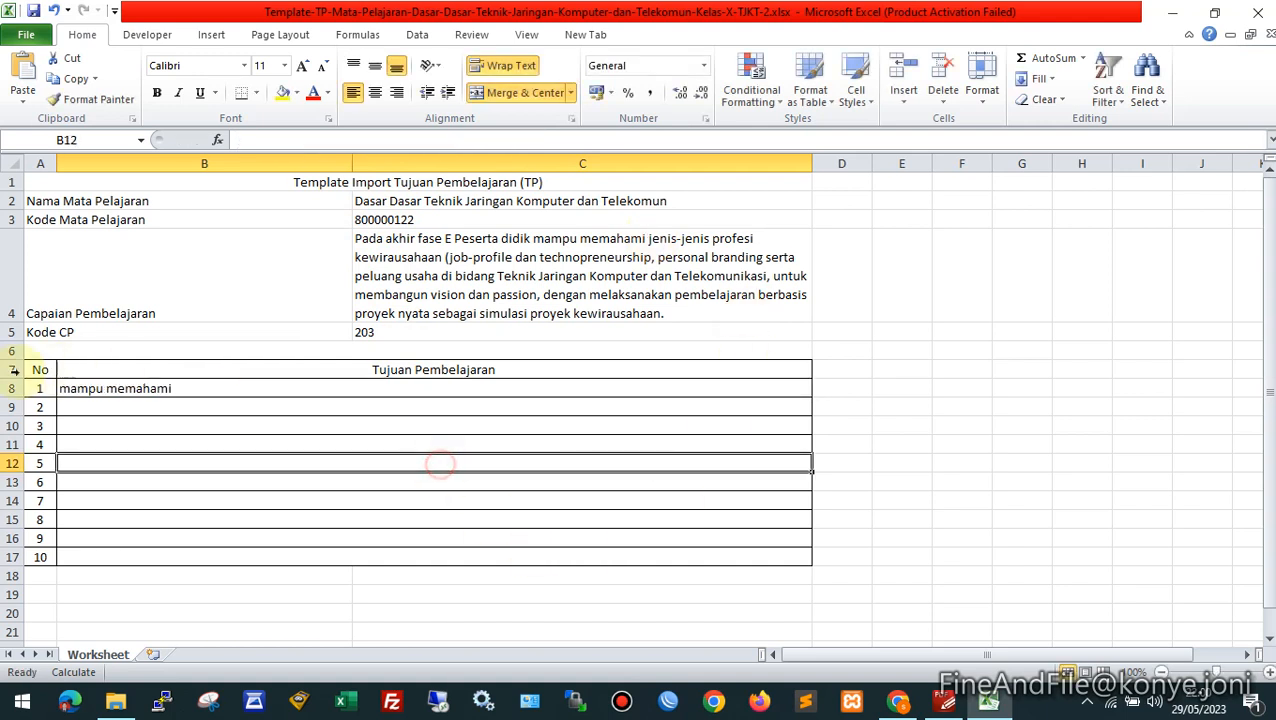
Fit row 8 to the pasted text and remove cell B8's line breaks from "mampu memahami" through "Telekomunikasi"
double_click(10, 397)
left_click(245, 392)
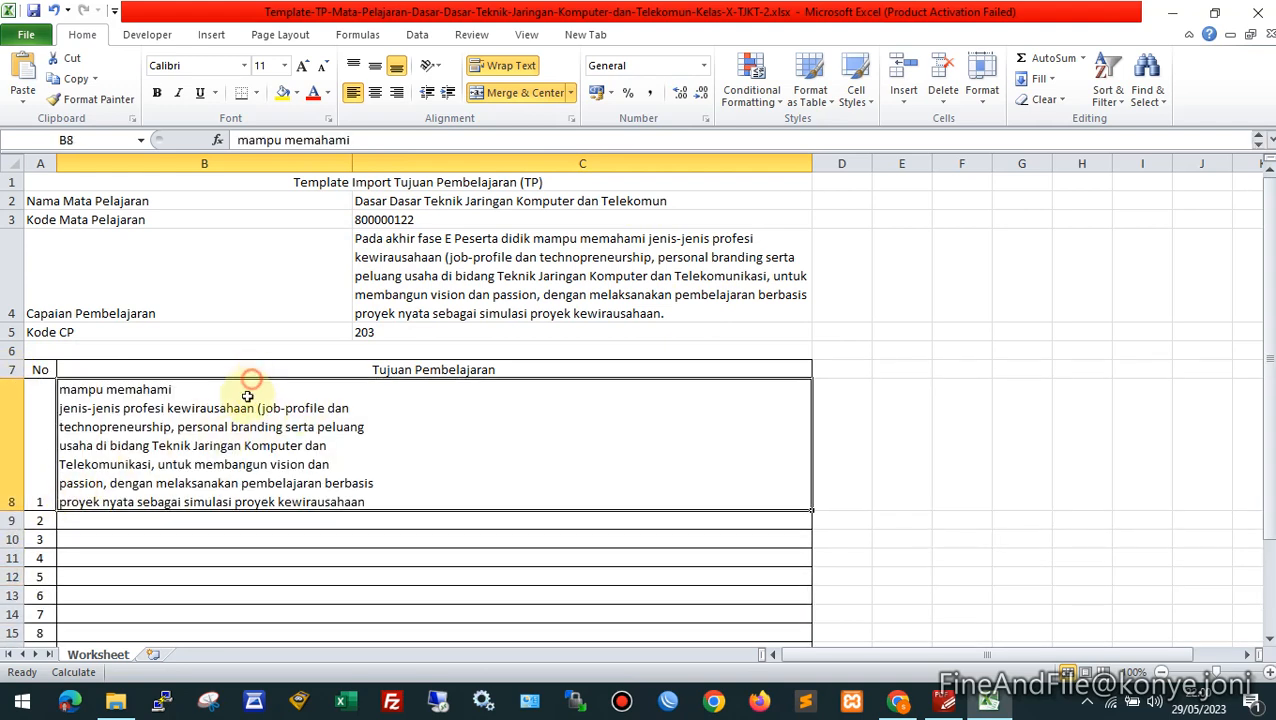
double_click(232, 397)
key("Delete")
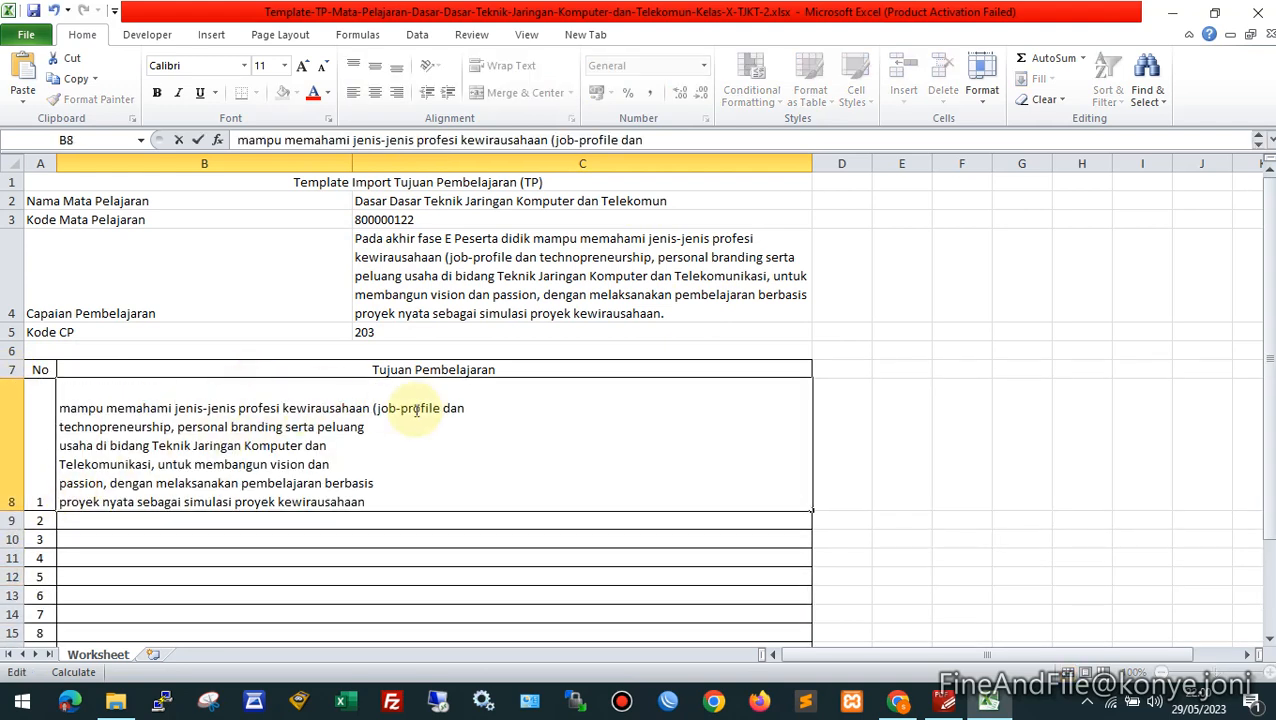
left_click(553, 407)
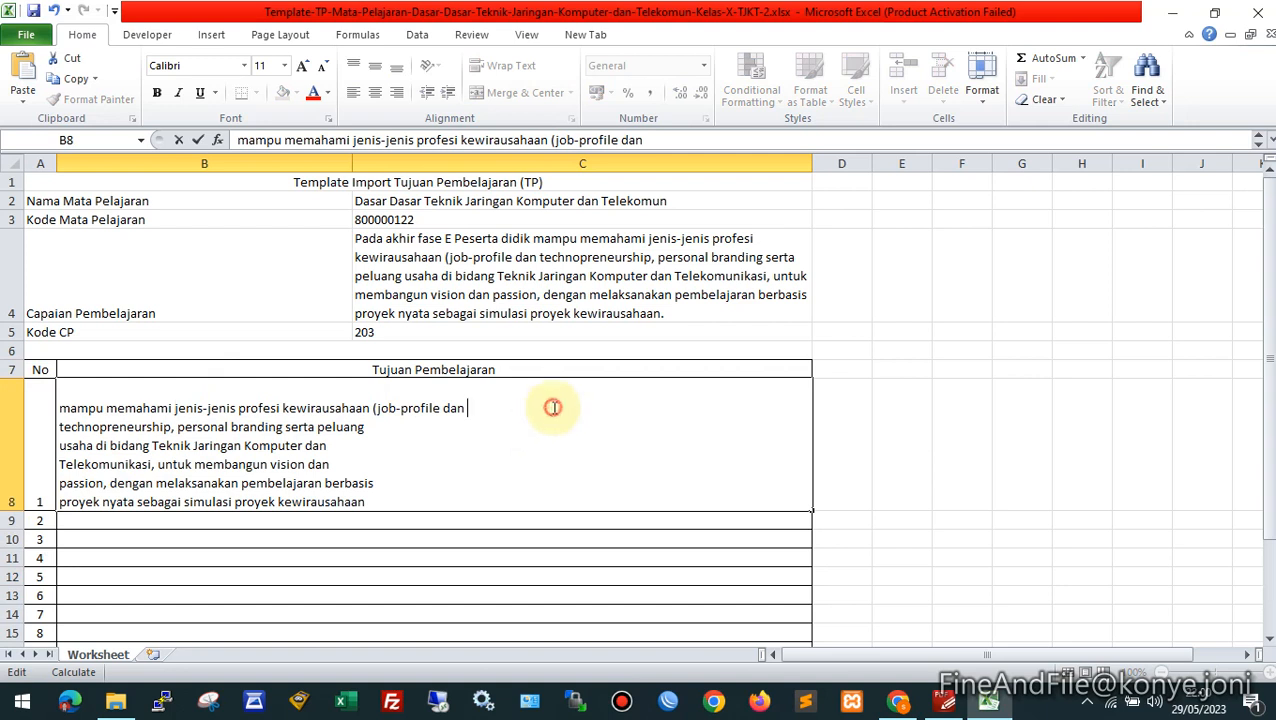
key("Delete")
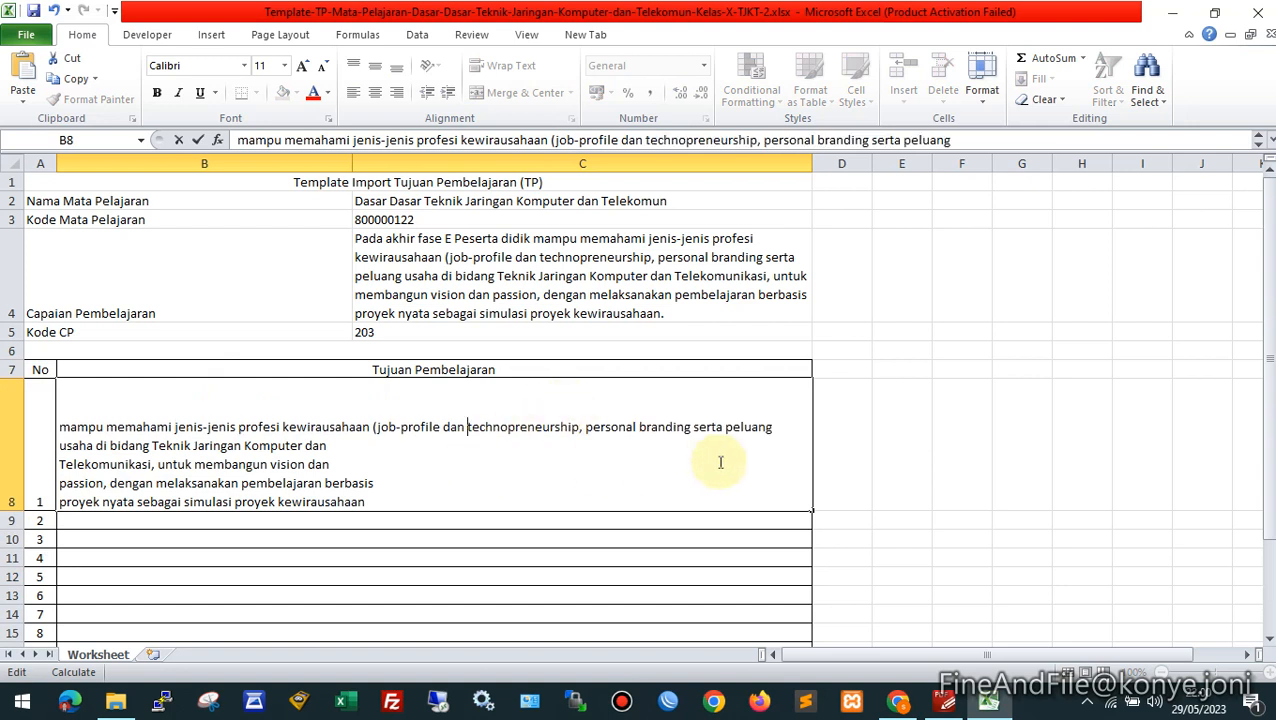
left_click(788, 423)
key("Delete")
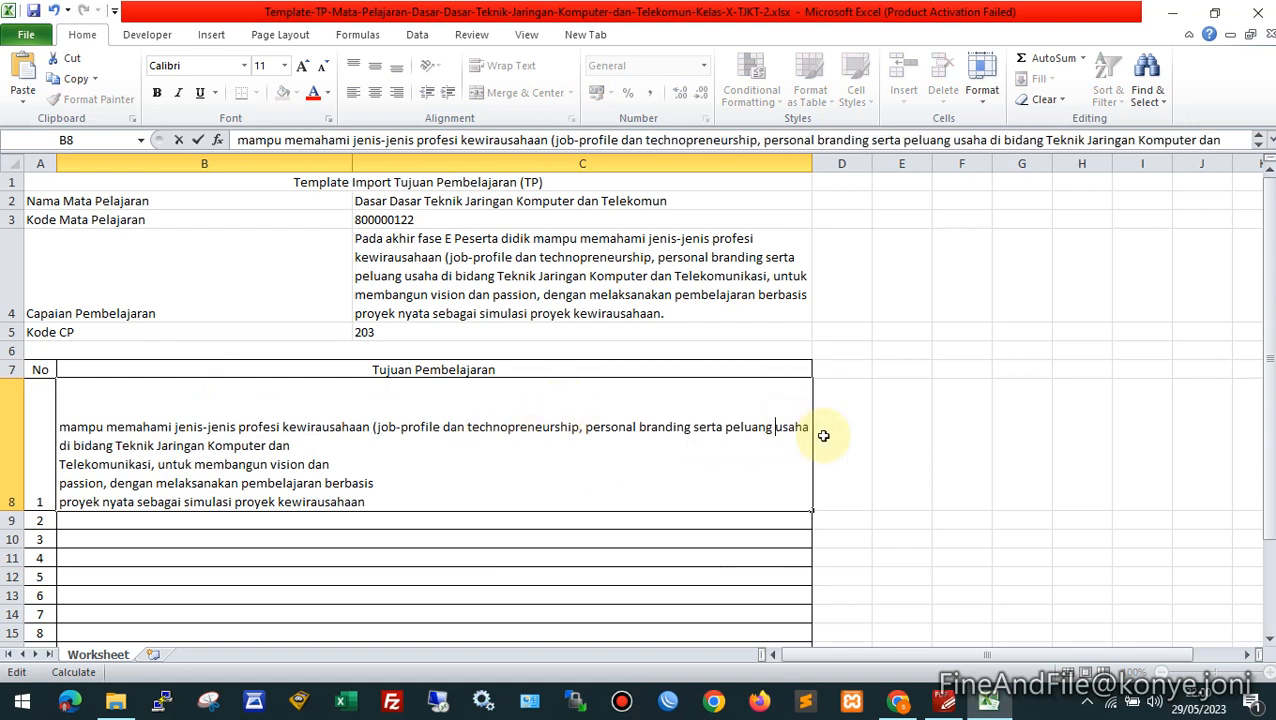
left_click(380, 447)
key("Delete")
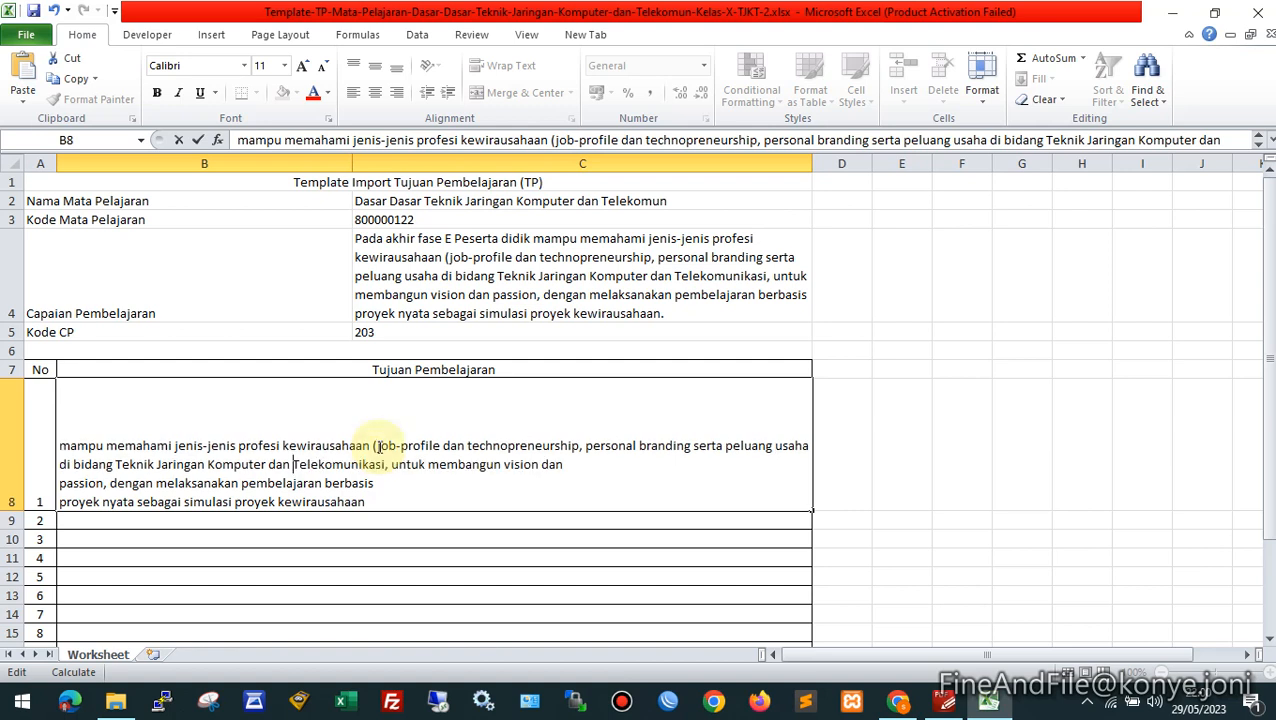
Remove the remaining line breaks in cell B8 through "simulasi proyek kewirausahaan" and commit the text as one continuous paragraph
left_click(588, 470)
key("Delete")
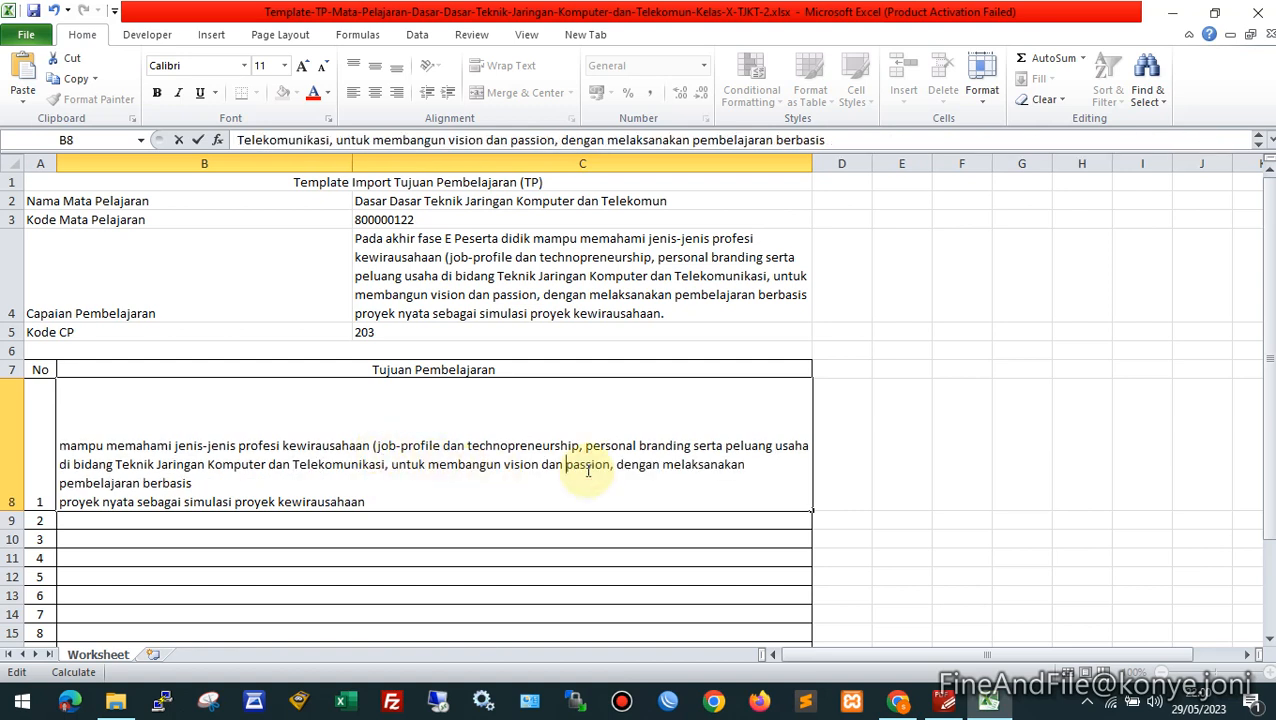
left_click(759, 465)
key("Delete")
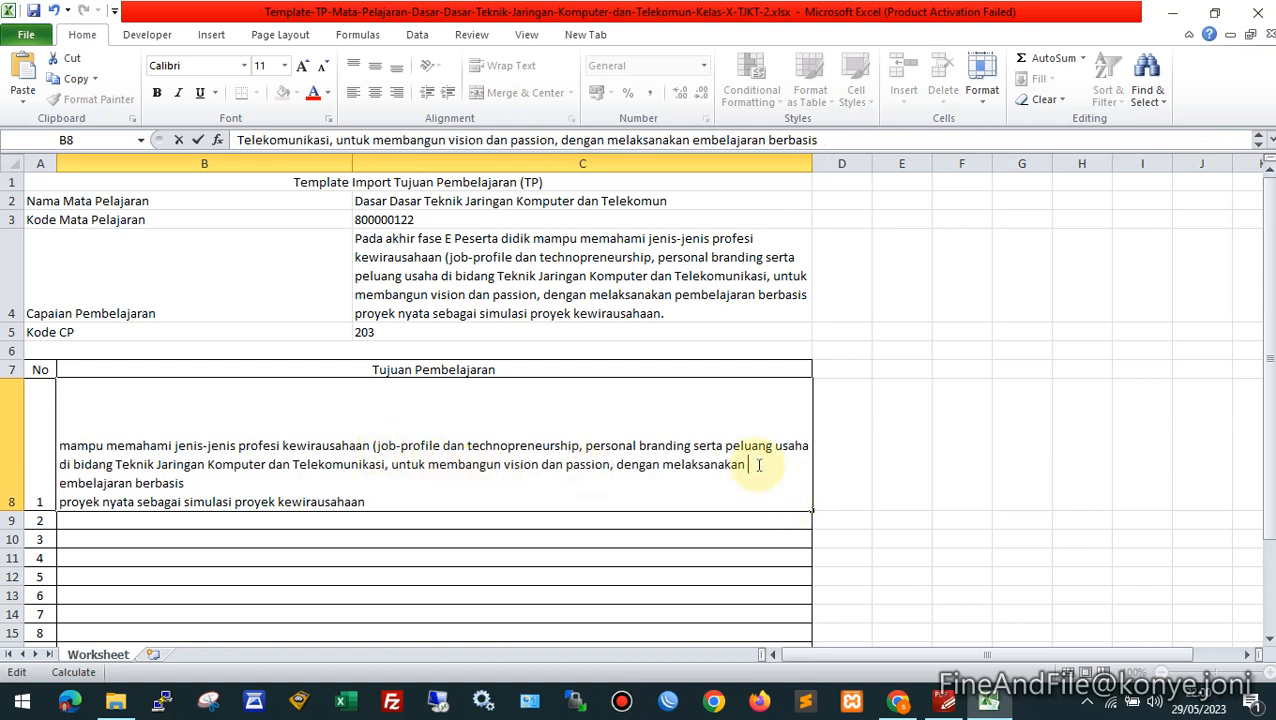
type("p")
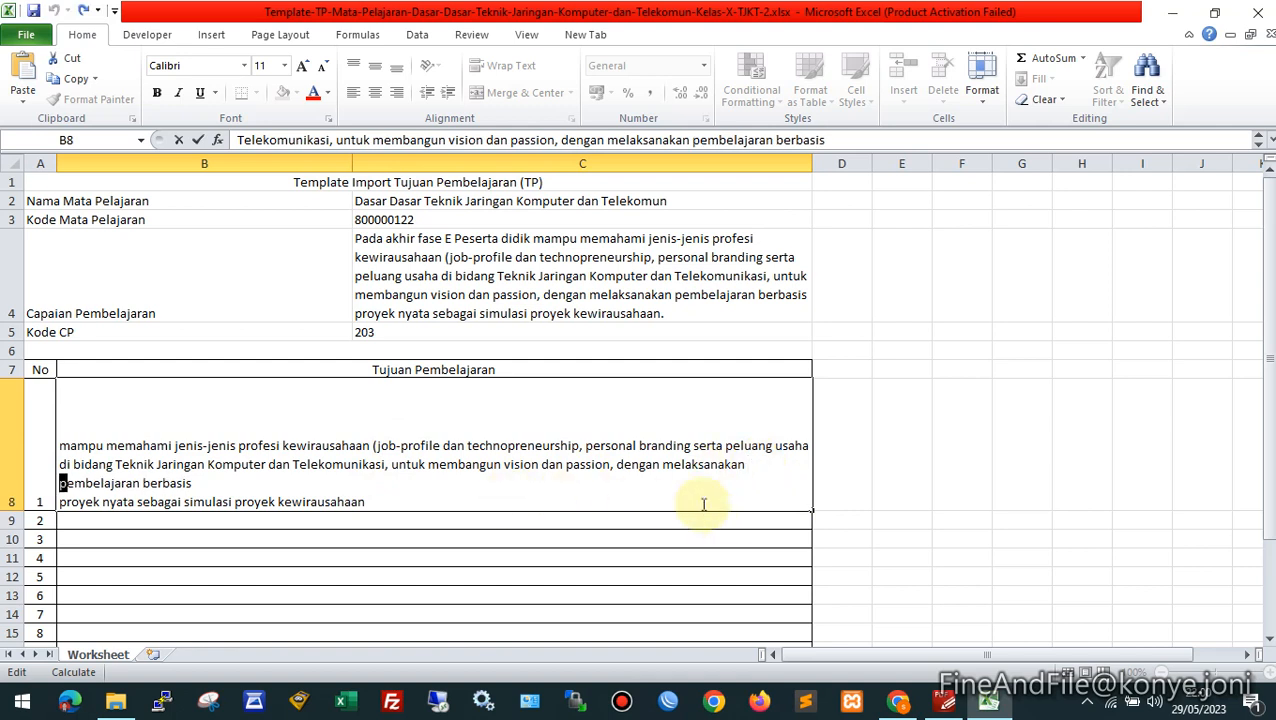
left_click(205, 482)
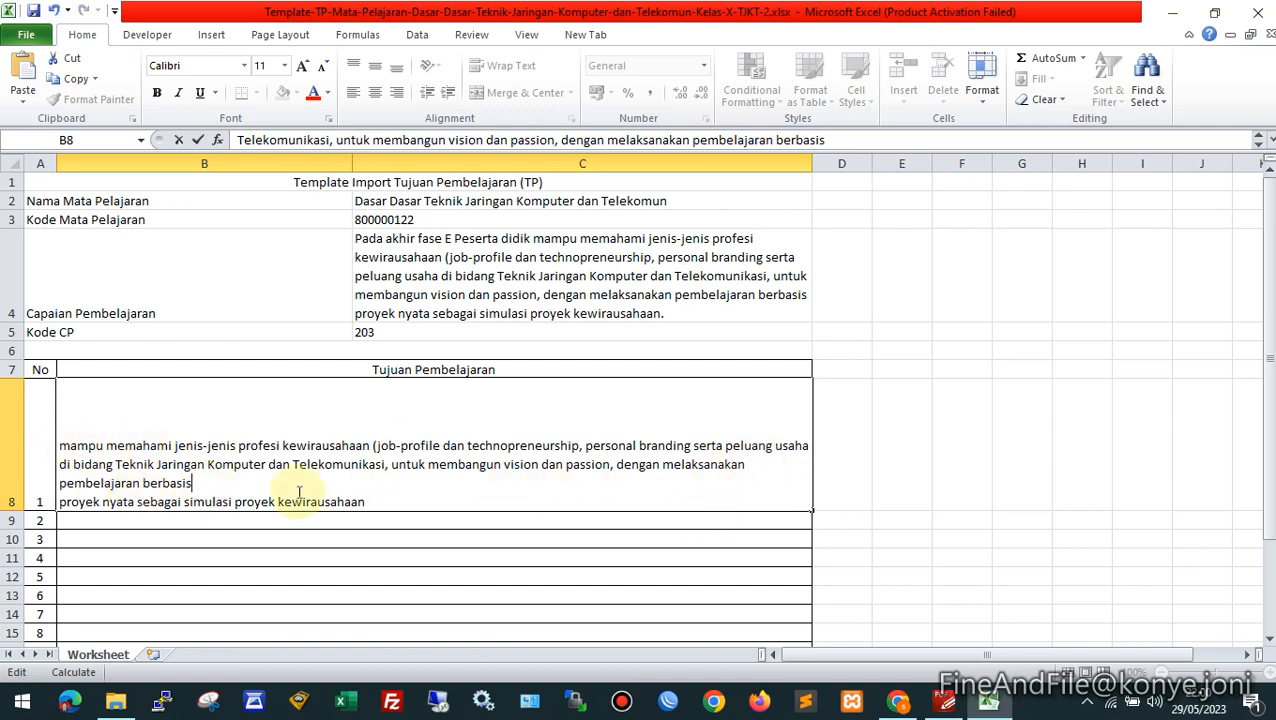
key("Delete")
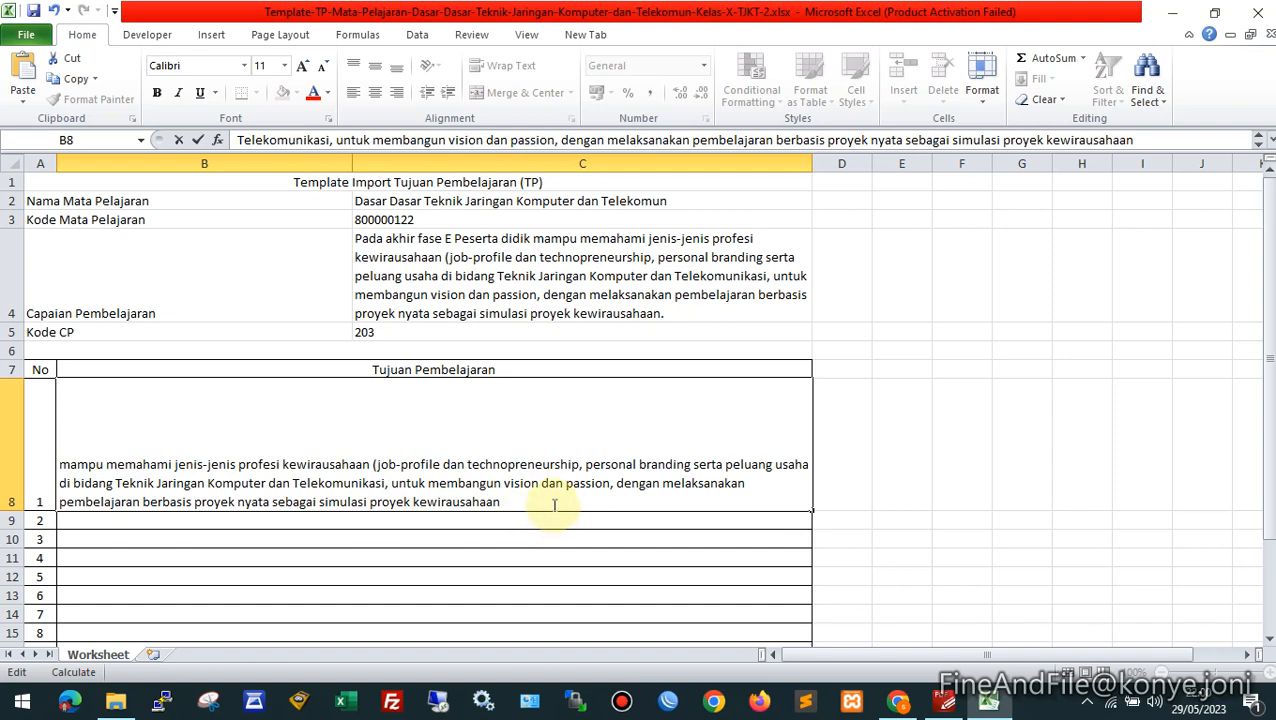
key("Return")
left_click(565, 432)
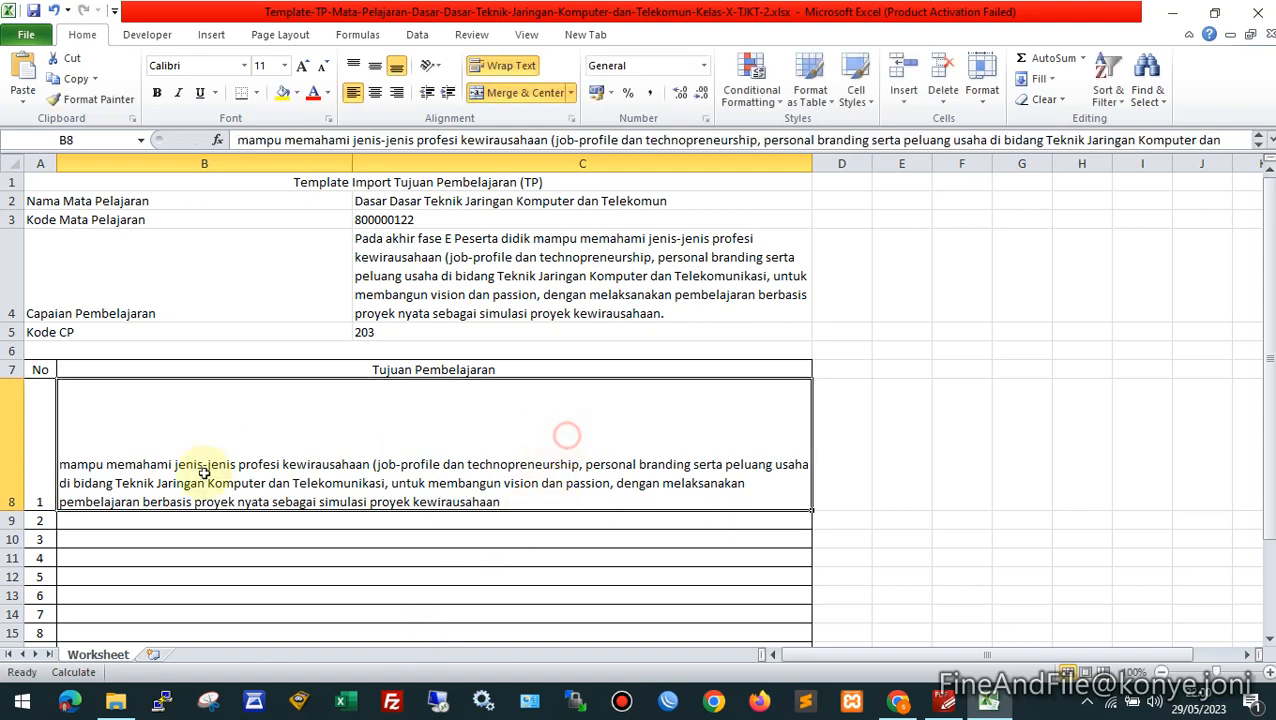
Resize row 8 so the whole objective is readable and check the start of cell B8's text for blank lines
double_click(9, 510)
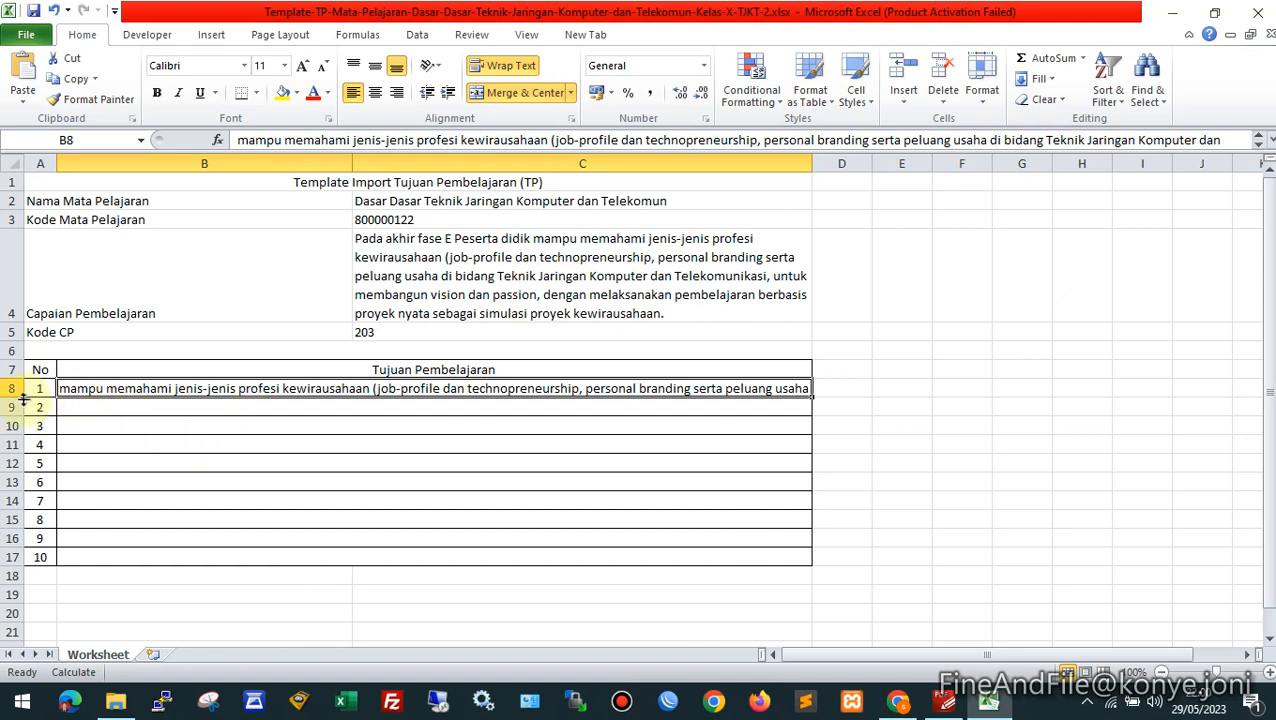
left_click_drag(20, 398, 20, 460)
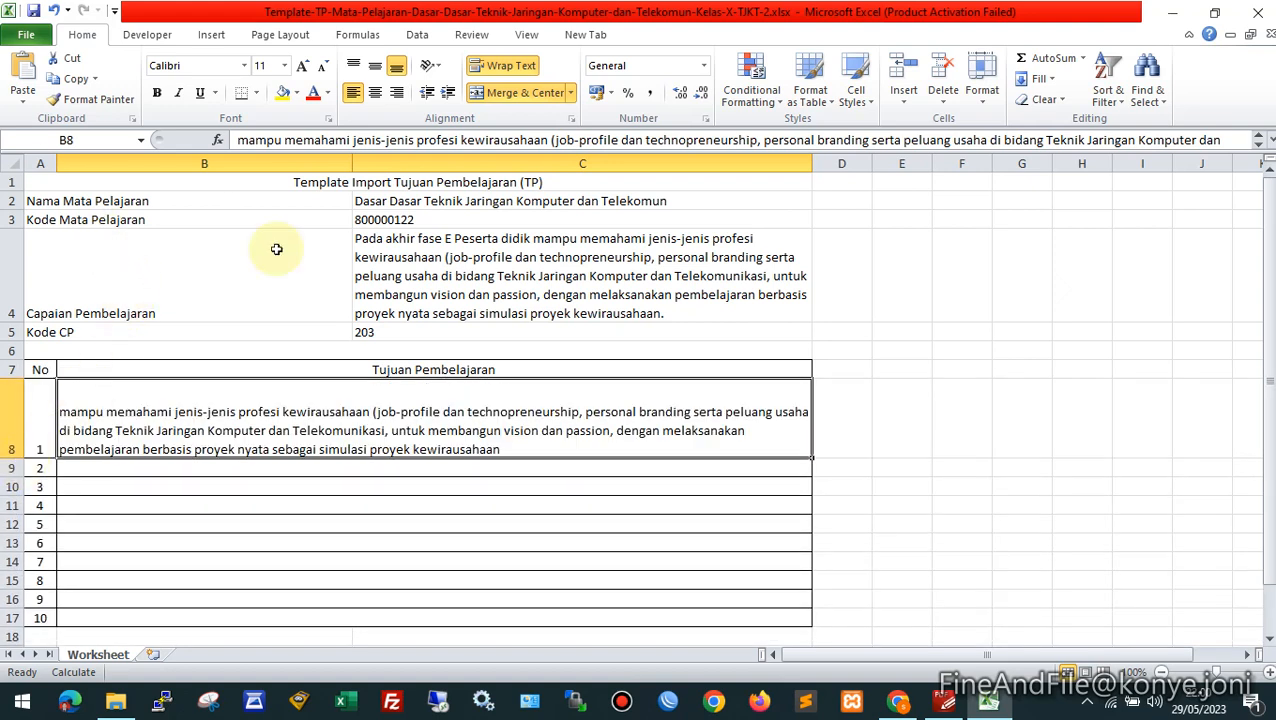
left_click(563, 294)
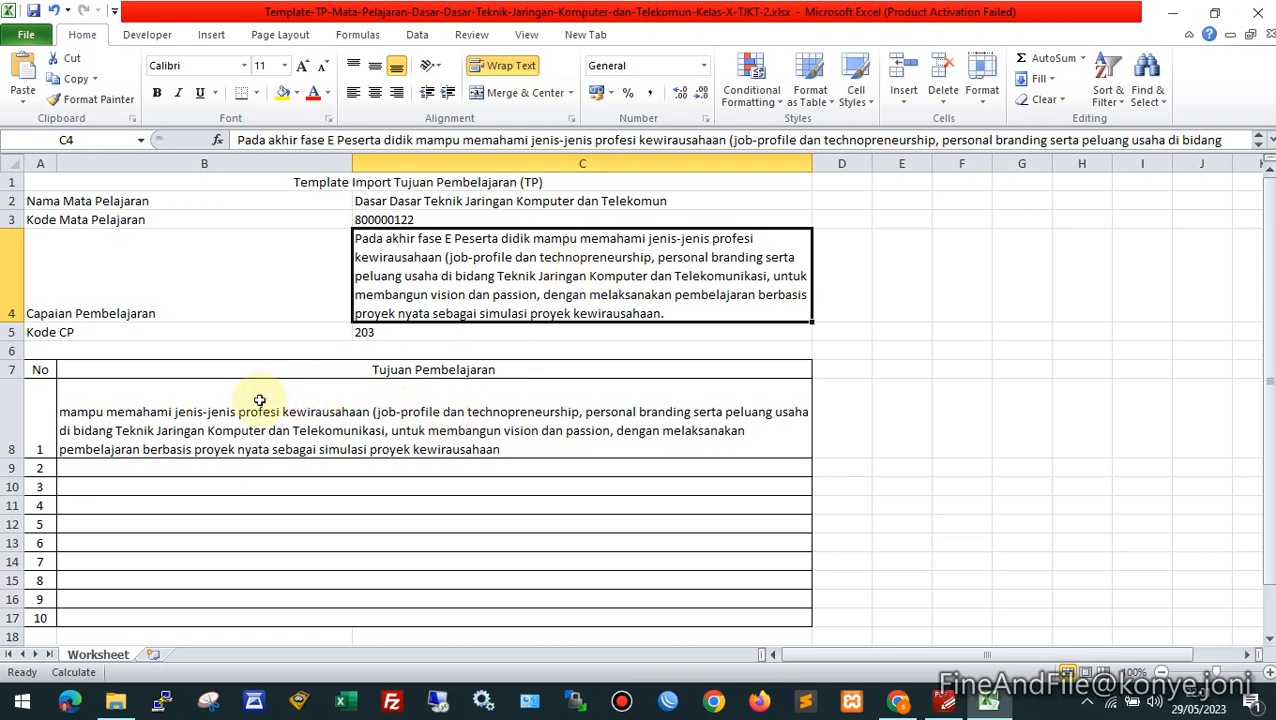
left_click(174, 411)
double_click(174, 411)
key("Home")
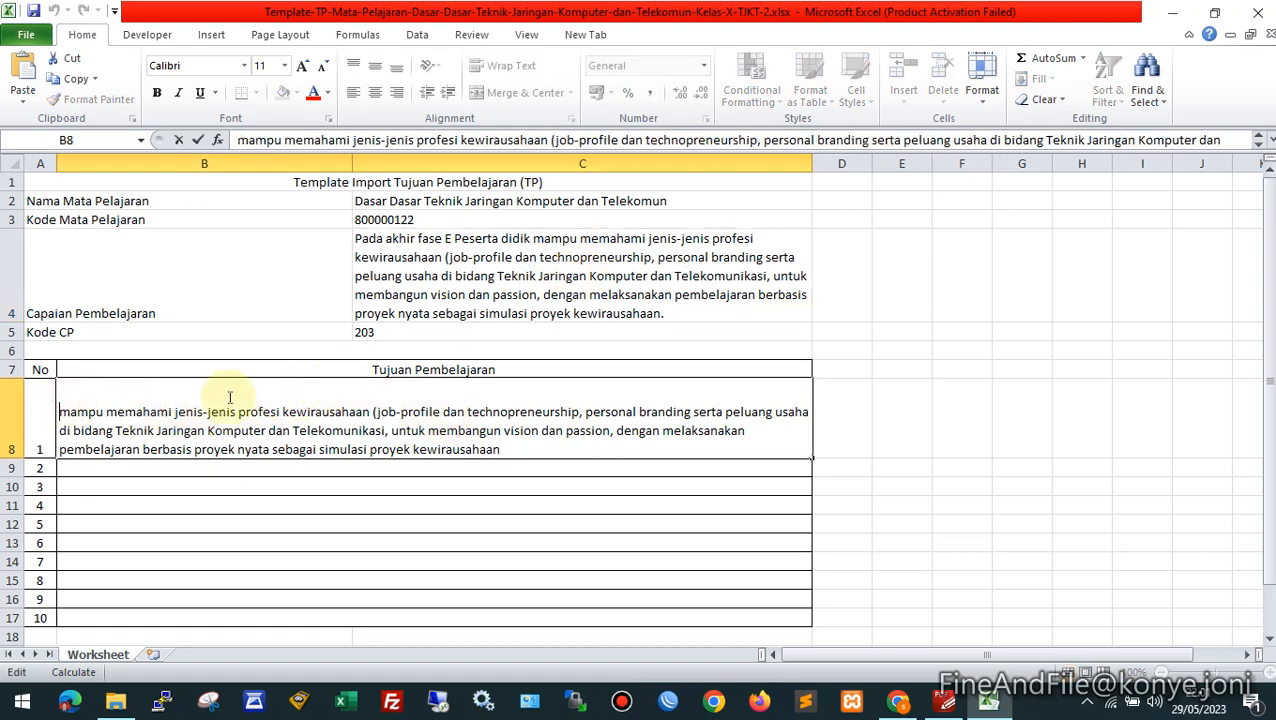
Align row 8's contents to the top of the cells and reduce the row height slightly
left_click(18, 412)
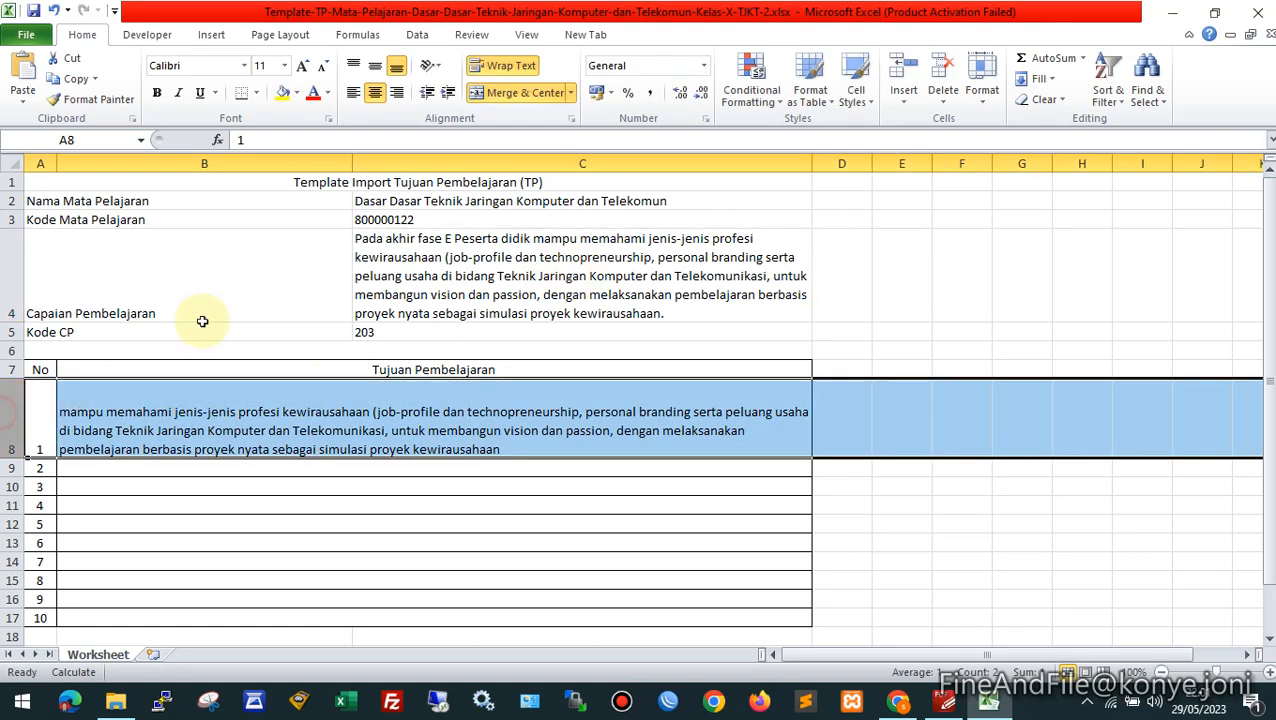
left_click(355, 66)
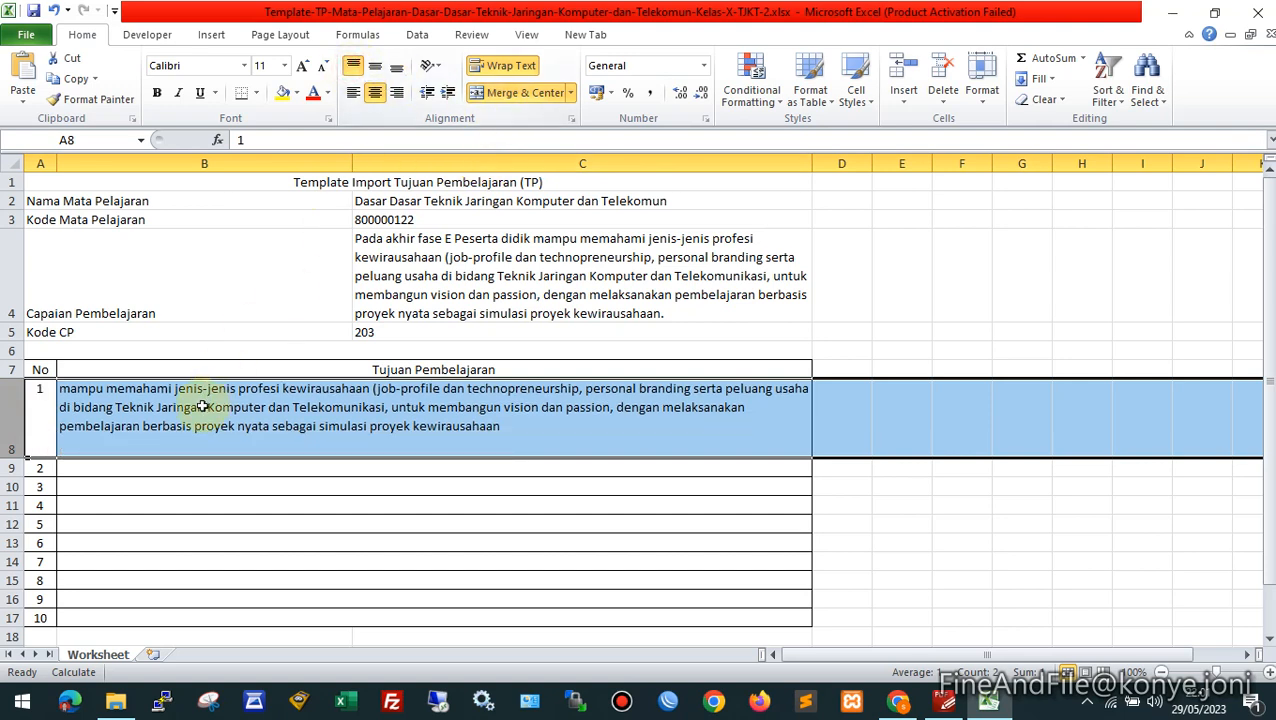
left_click(204, 409)
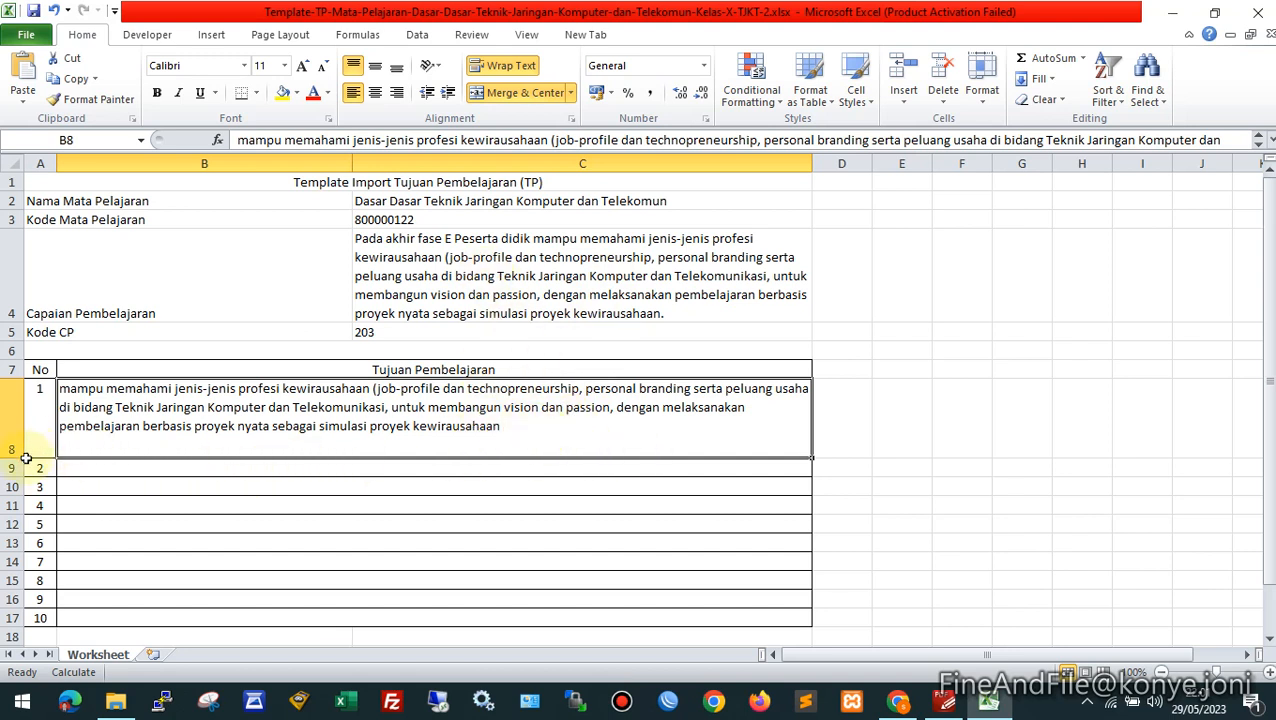
left_click_drag(26, 458, 20, 447)
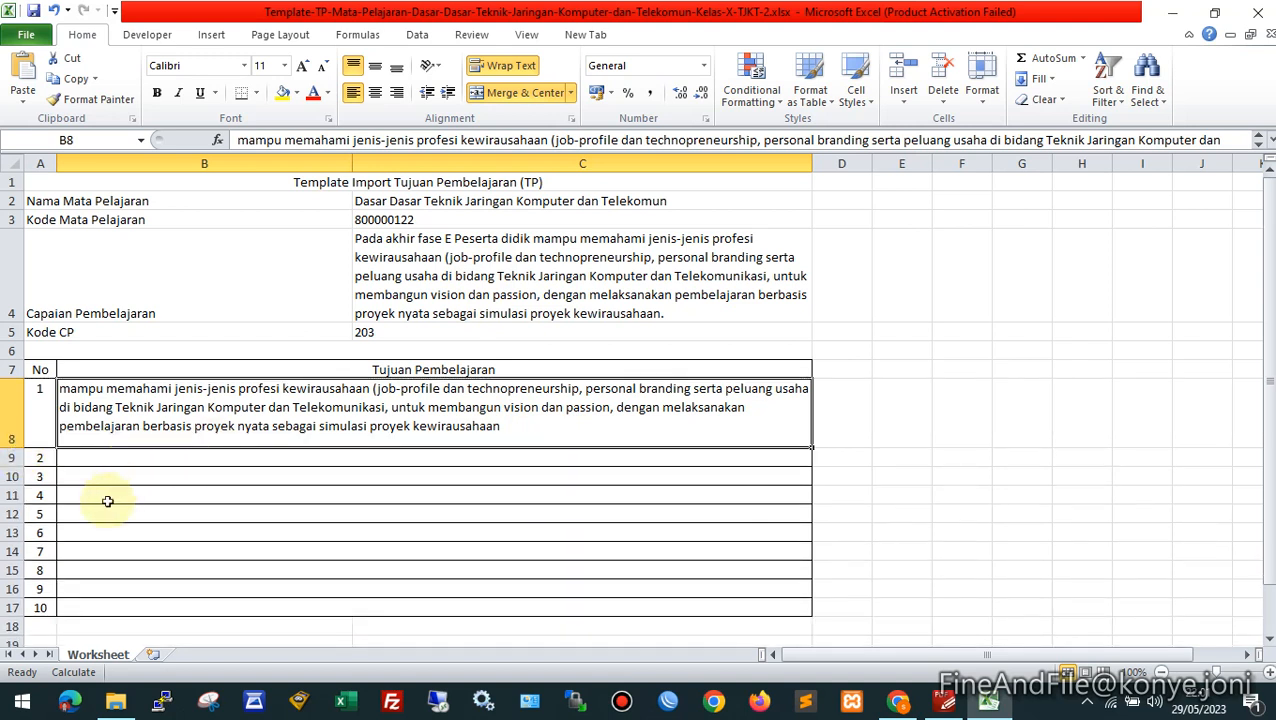
left_click(107, 501)
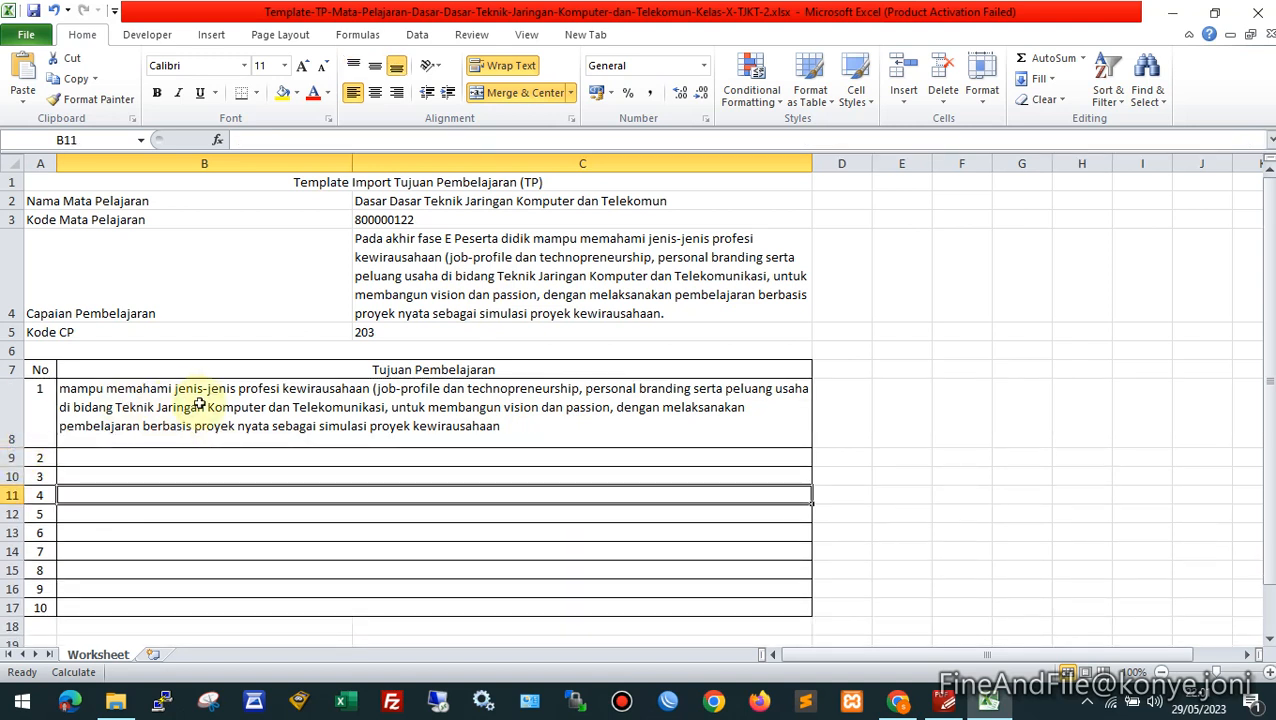
left_click(142, 458)
left_click(136, 514)
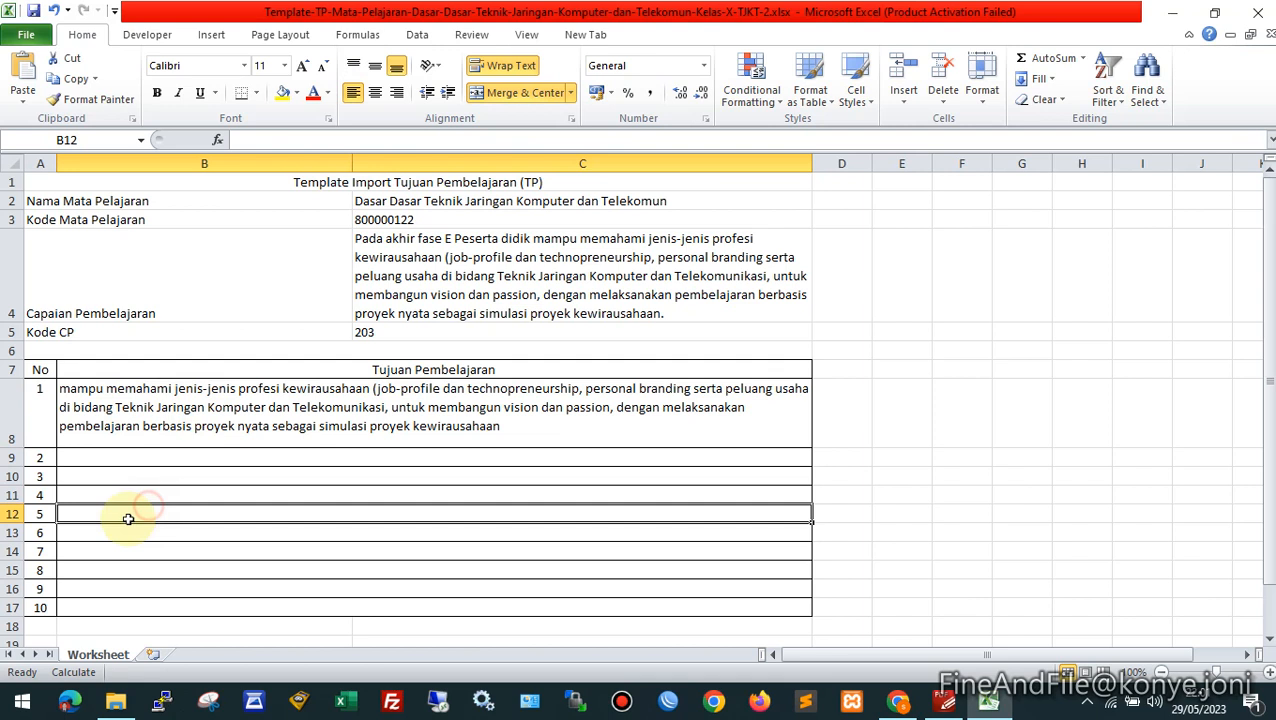
left_click(188, 463)
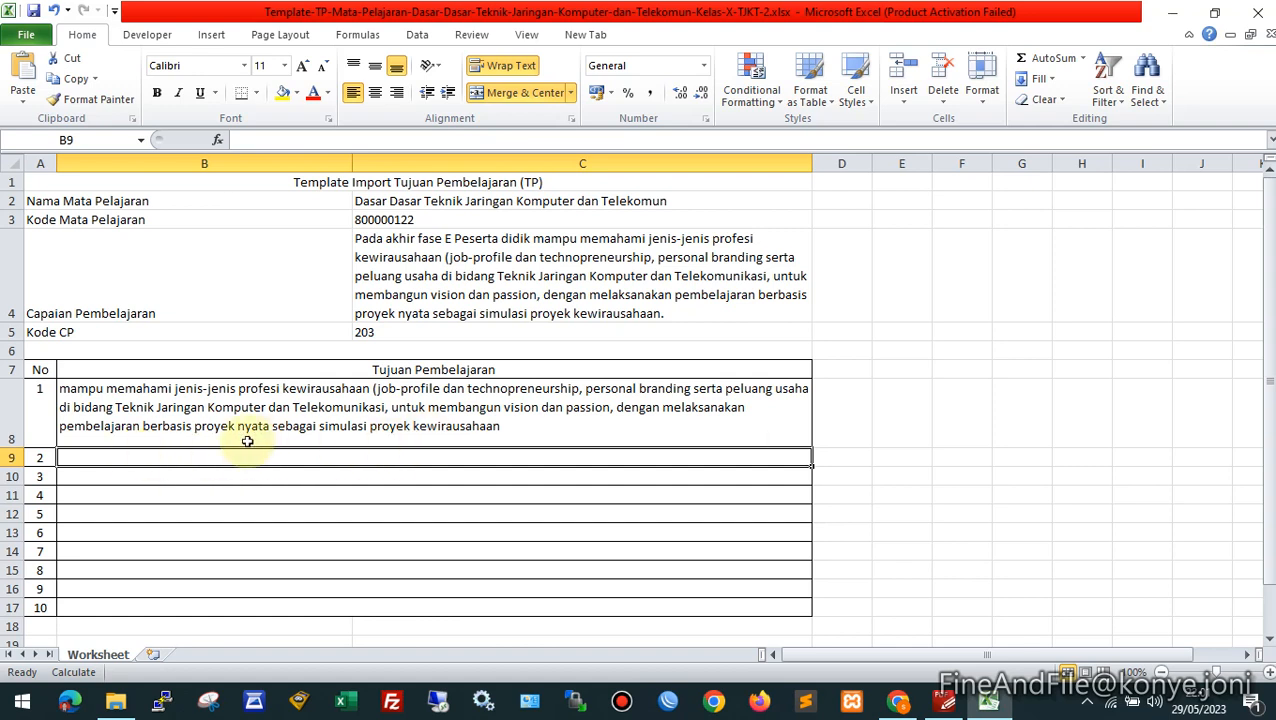
left_click(427, 435)
Close the Excel template with its changes saved and return to the Tambah Tujuan Pembelajaran page in e-Rapor SMK
left_click(1262, 12)
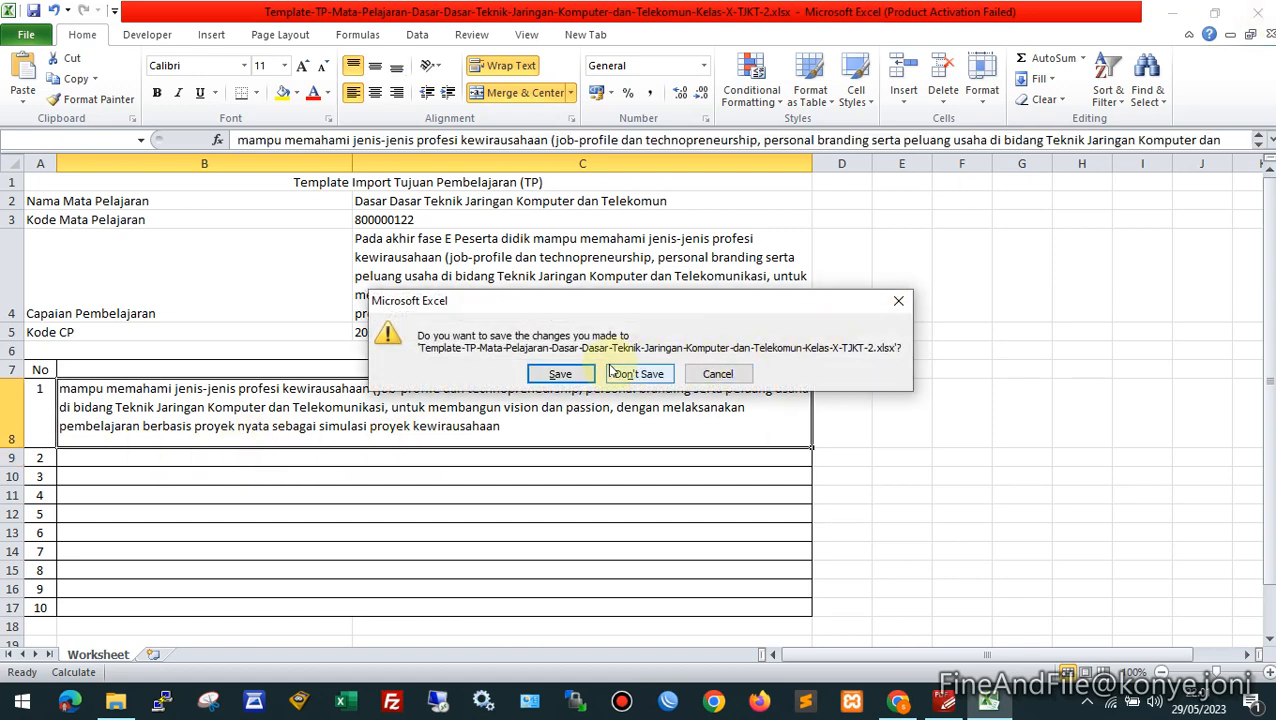
left_click(561, 373)
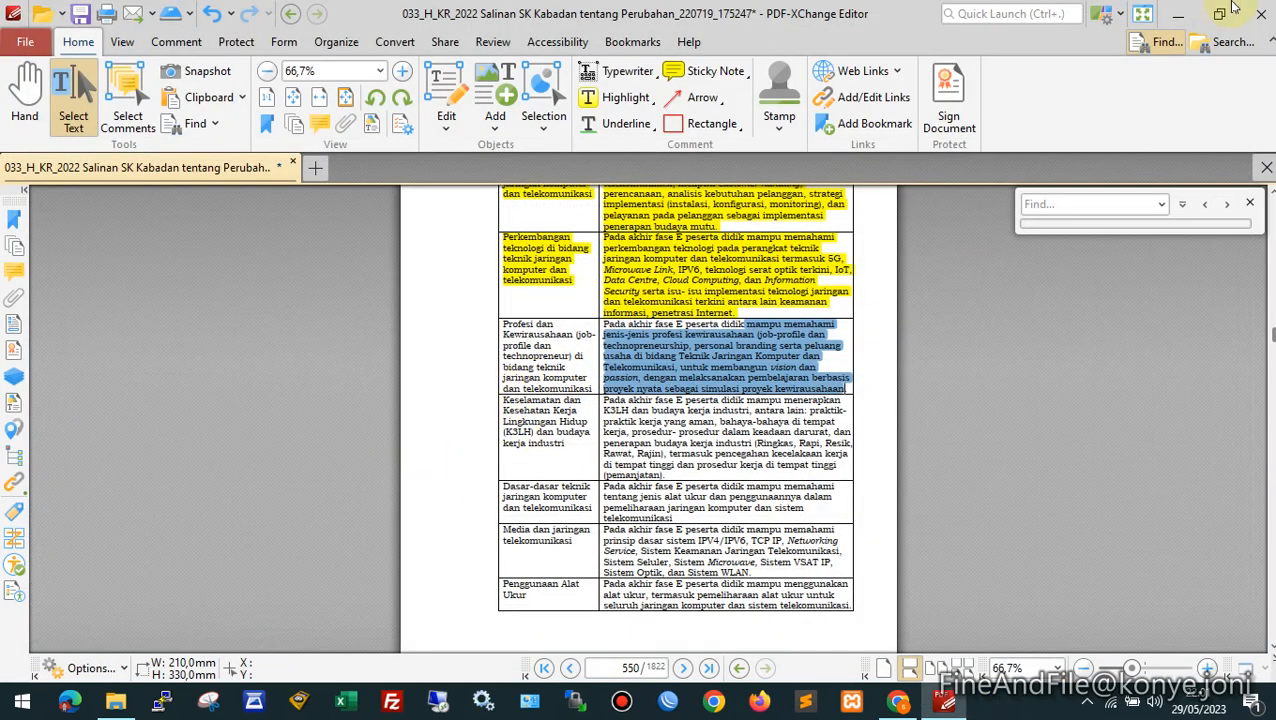
left_click(1172, 14)
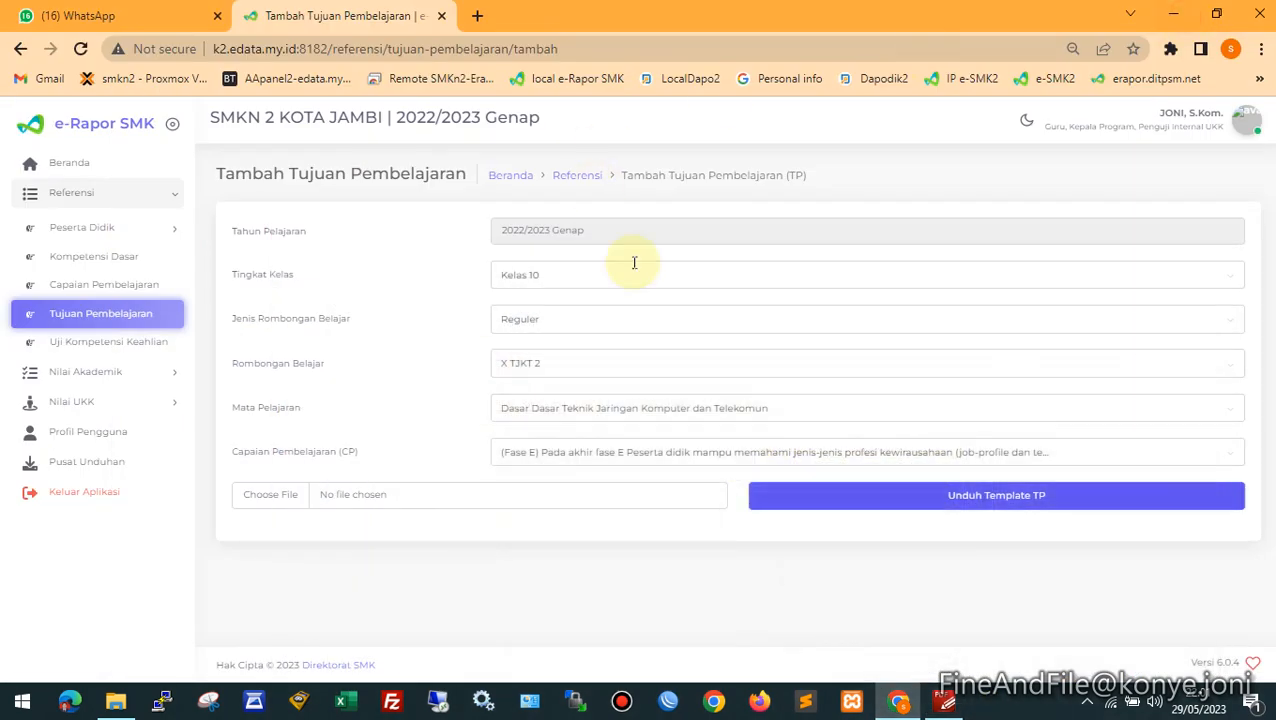
Upload Template-TP-Mata-Pelajaran-Dasar-Dasar-Teknik-Jaringan-Komputer-dan-Telekomun-Kelas-X-TJKT-2.xlsx from the Downloads folder as the Tujuan Pembelajaran file
left_click(395, 493)
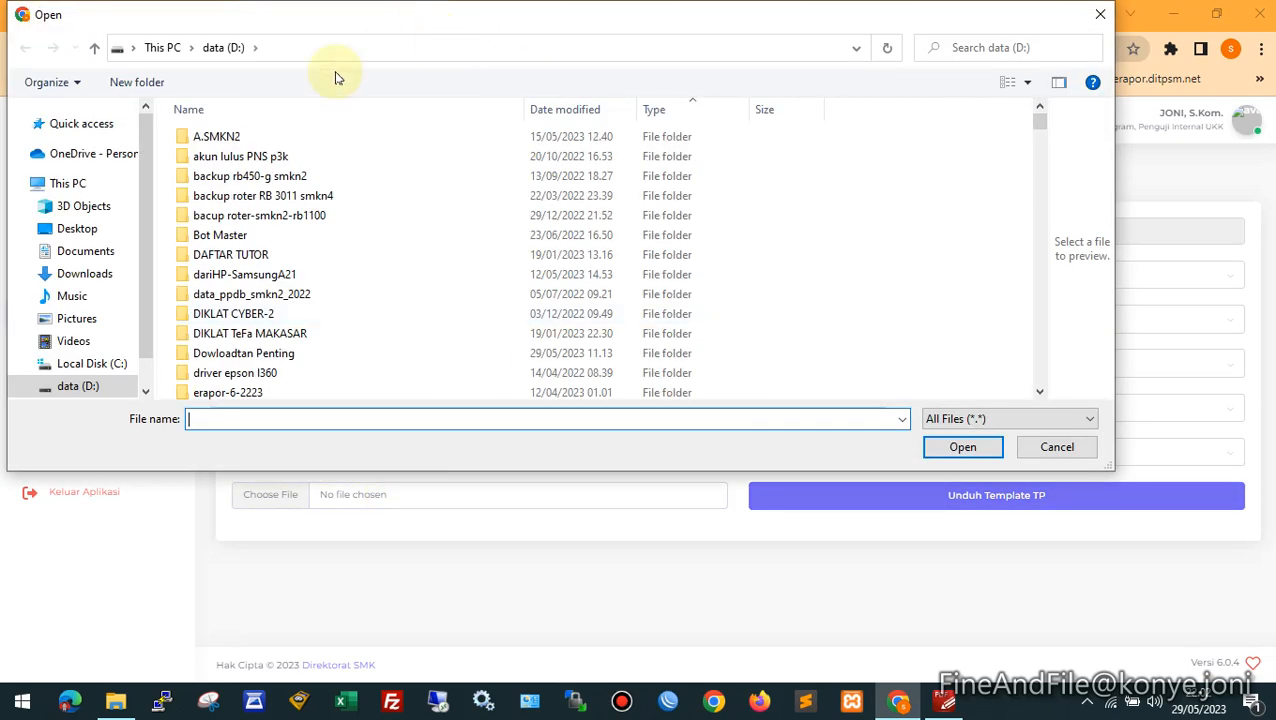
left_click(115, 274)
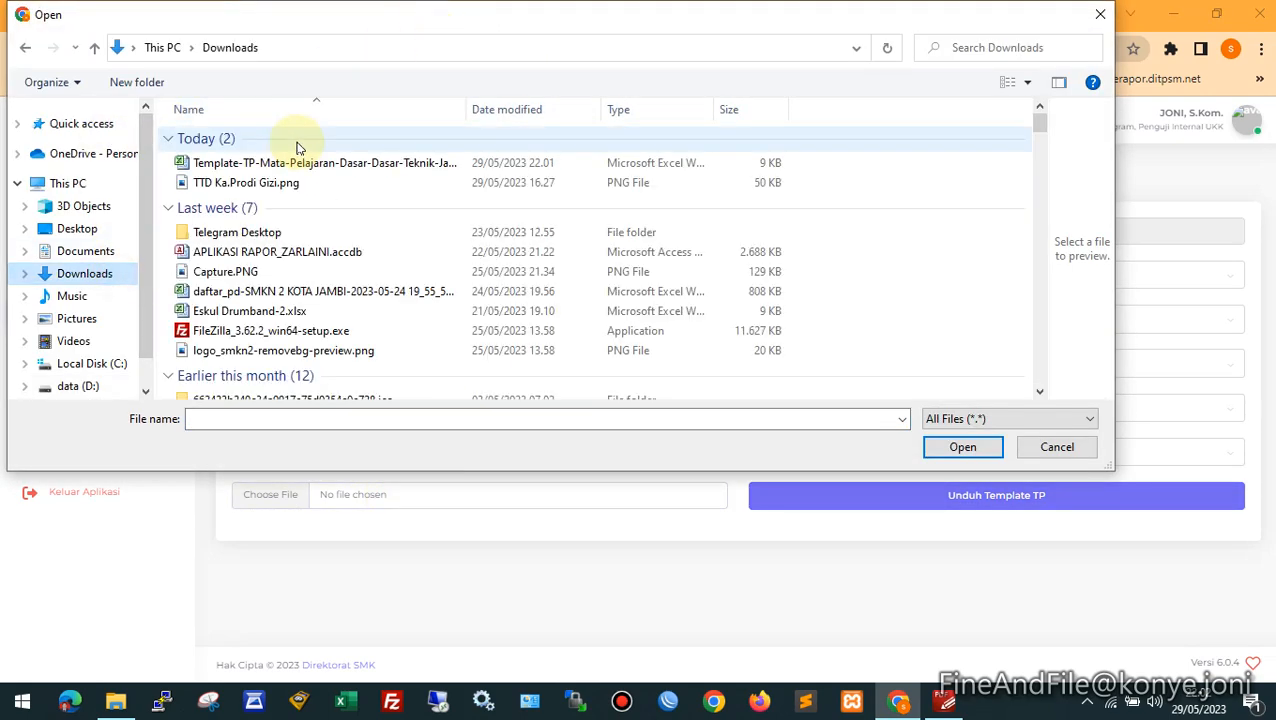
left_click(251, 163)
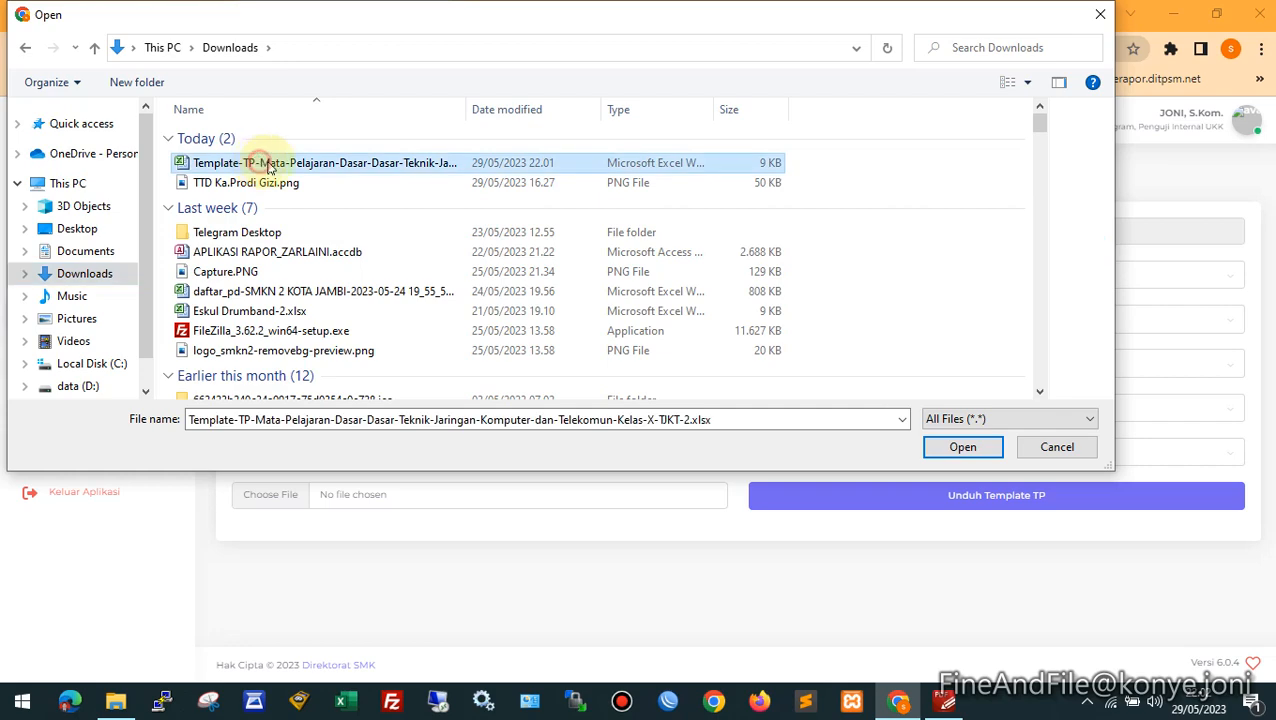
double_click(465, 109)
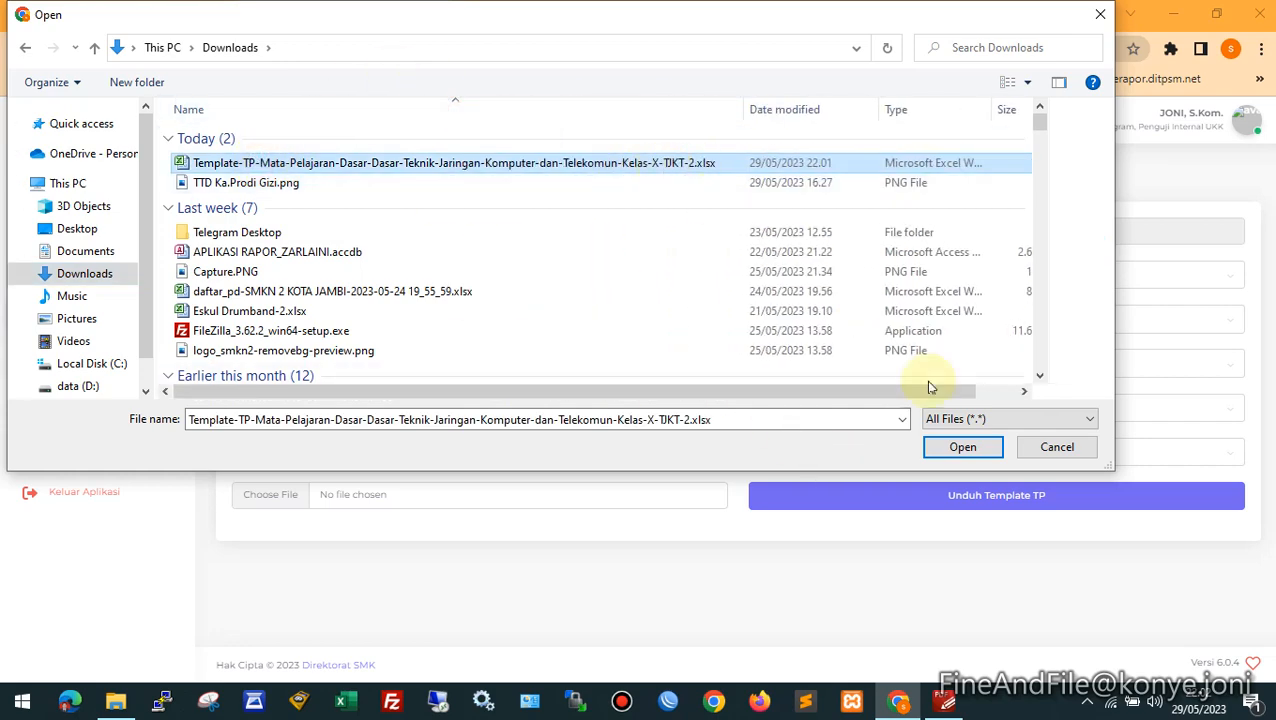
left_click(942, 447)
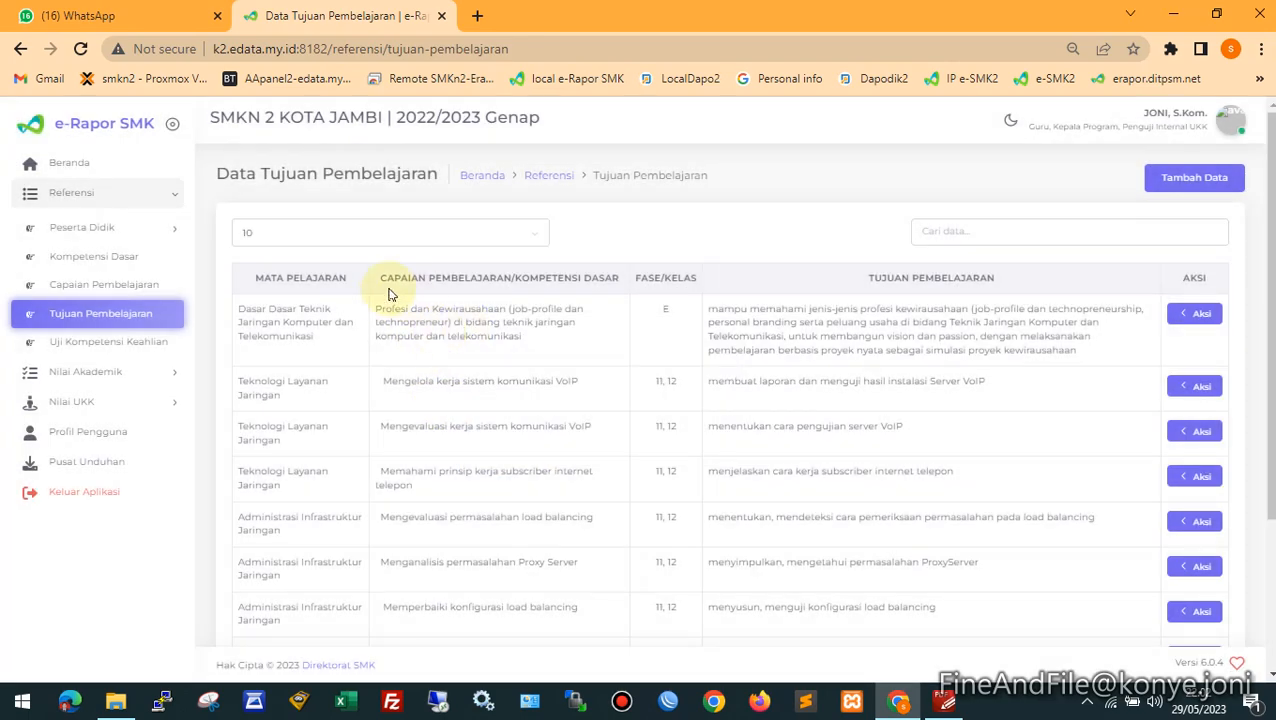
Look through pages 1 and 2 of the Data Tujuan Pembelajaran list for the Dasar Dasar Teknik Jaringan objectives
scroll(490, 320, "down", 3)
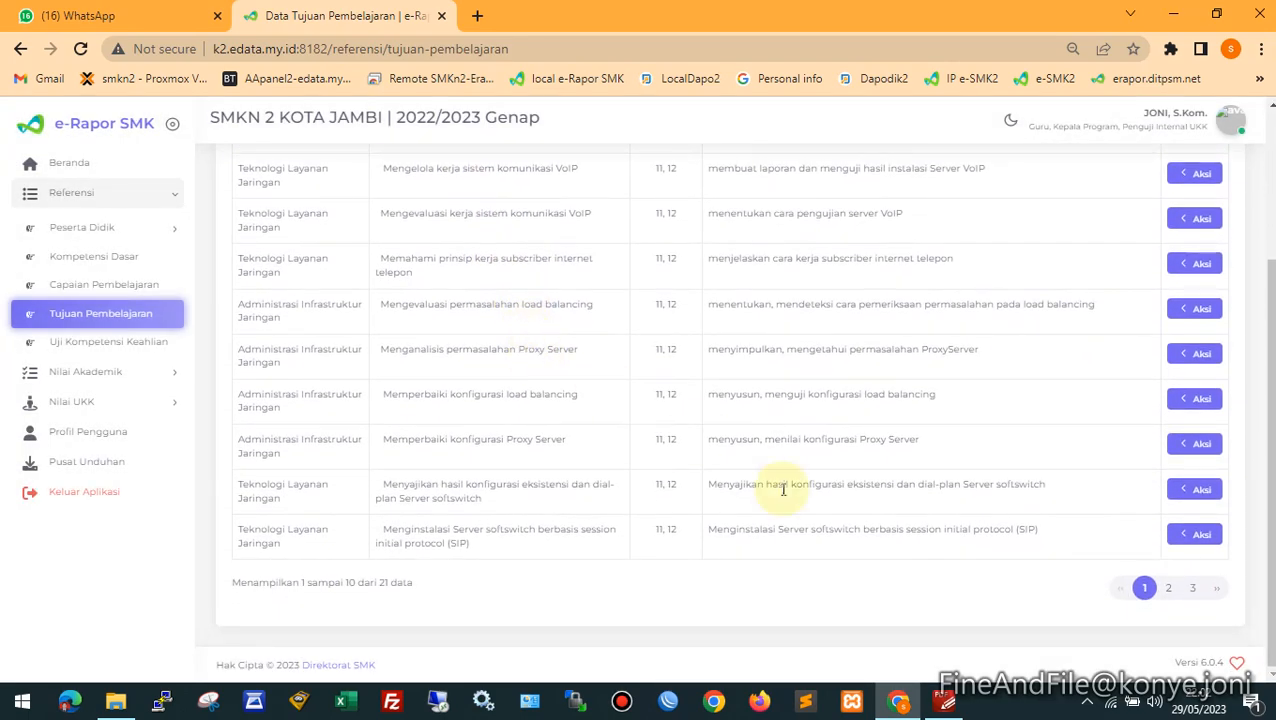
left_click(1176, 592)
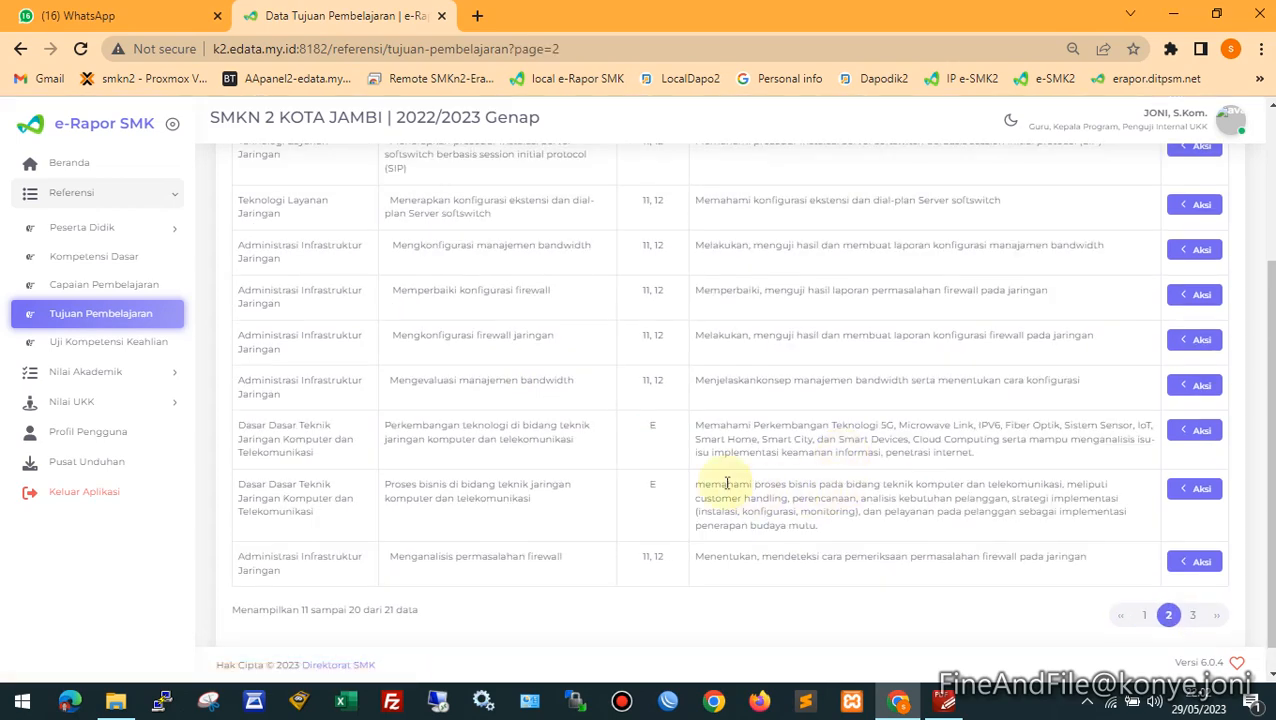
scroll(557, 441, "up", 3)
scroll(540, 439, "down", 3)
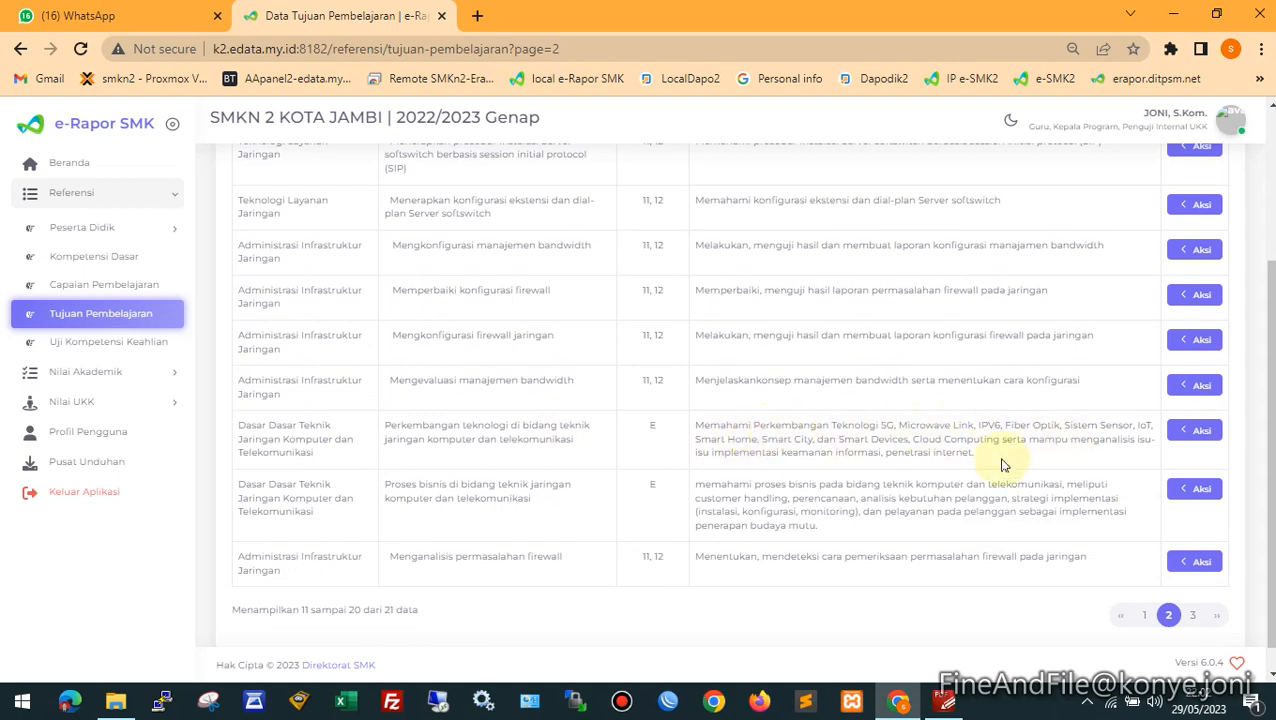
left_click(1148, 617)
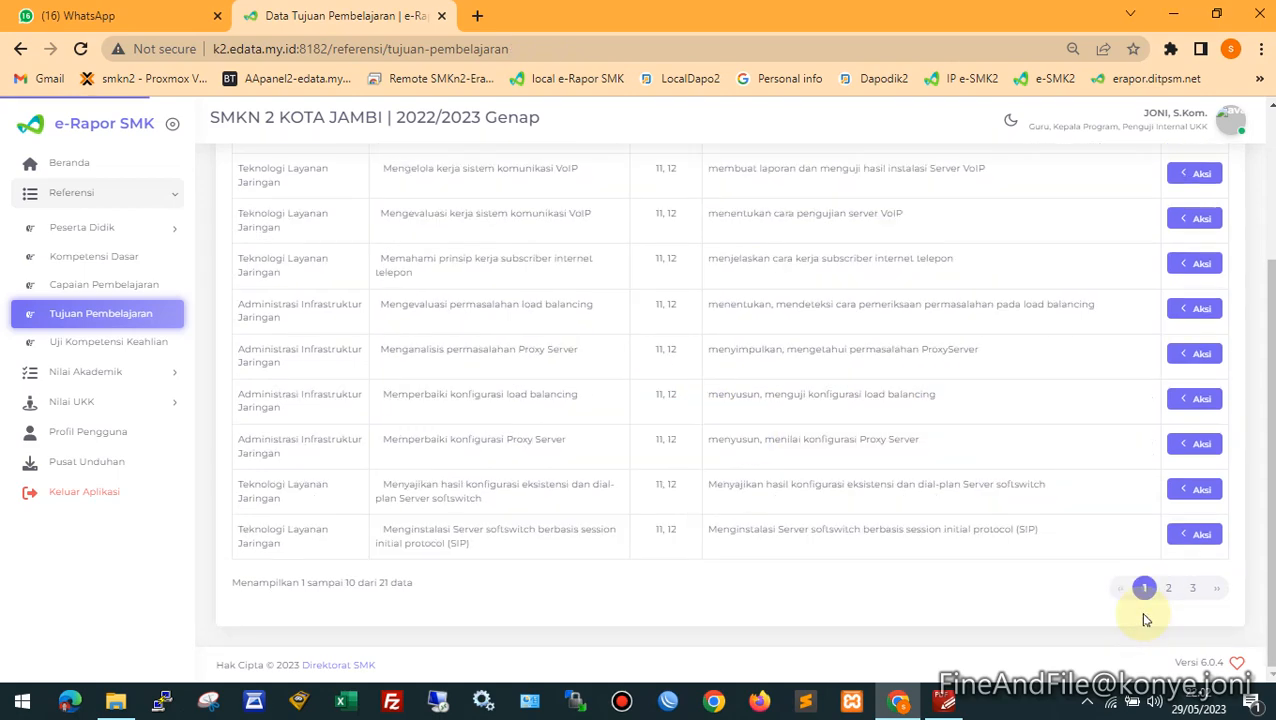
Compare the first Dasar Dasar Teknik Jaringan objective in the list with the Profesi dan Kewirausahaan row of the curriculum PDF
scroll(566, 376, "up", 2)
scroll(566, 376, "up", 1)
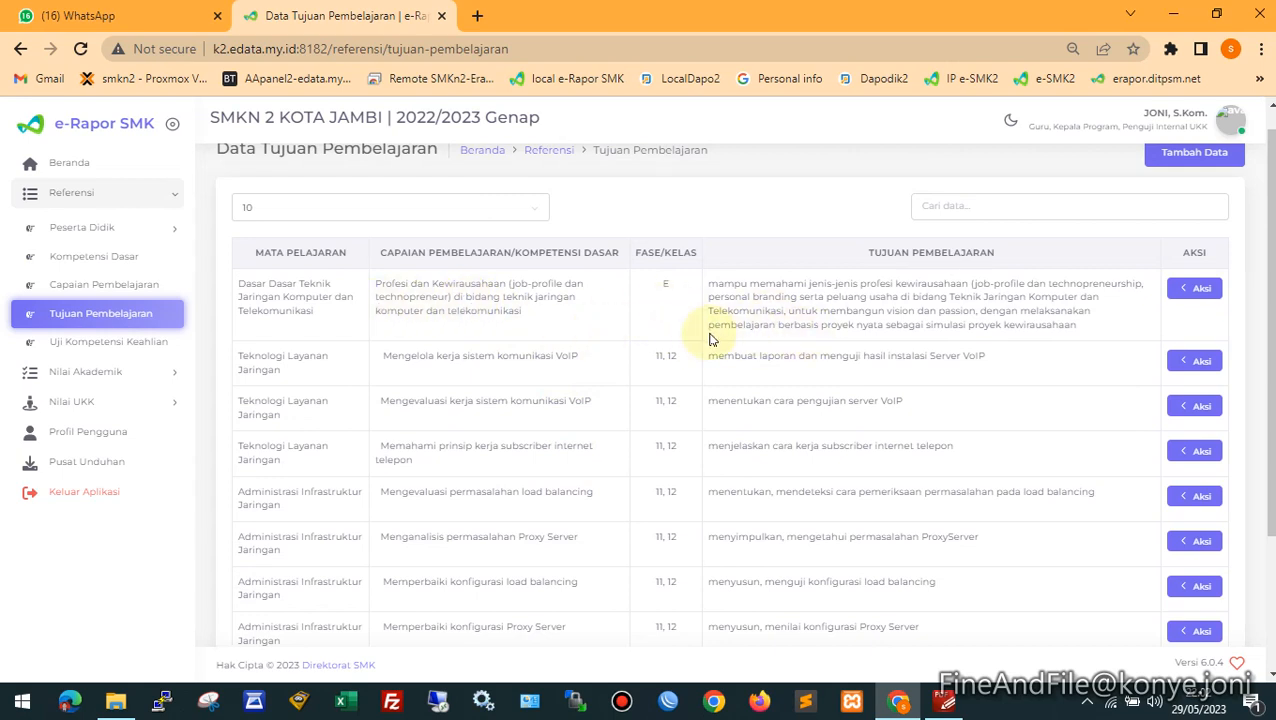
left_click(942, 703)
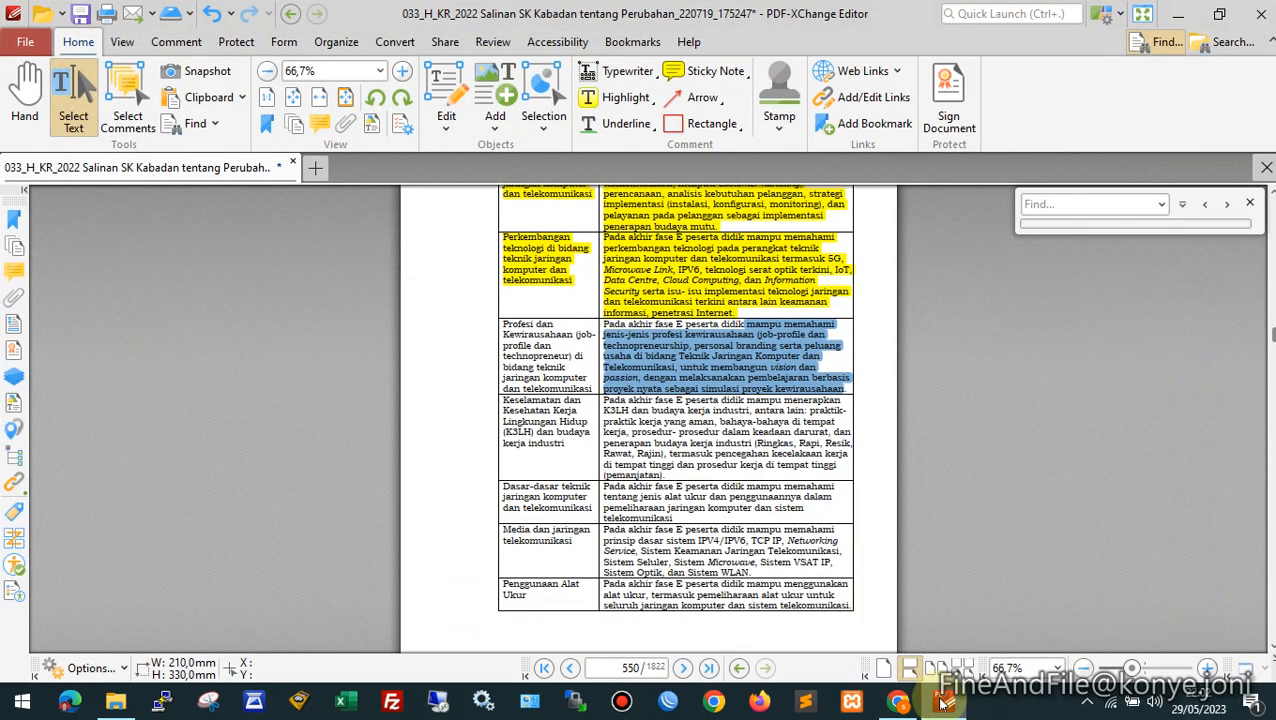
left_click(942, 703)
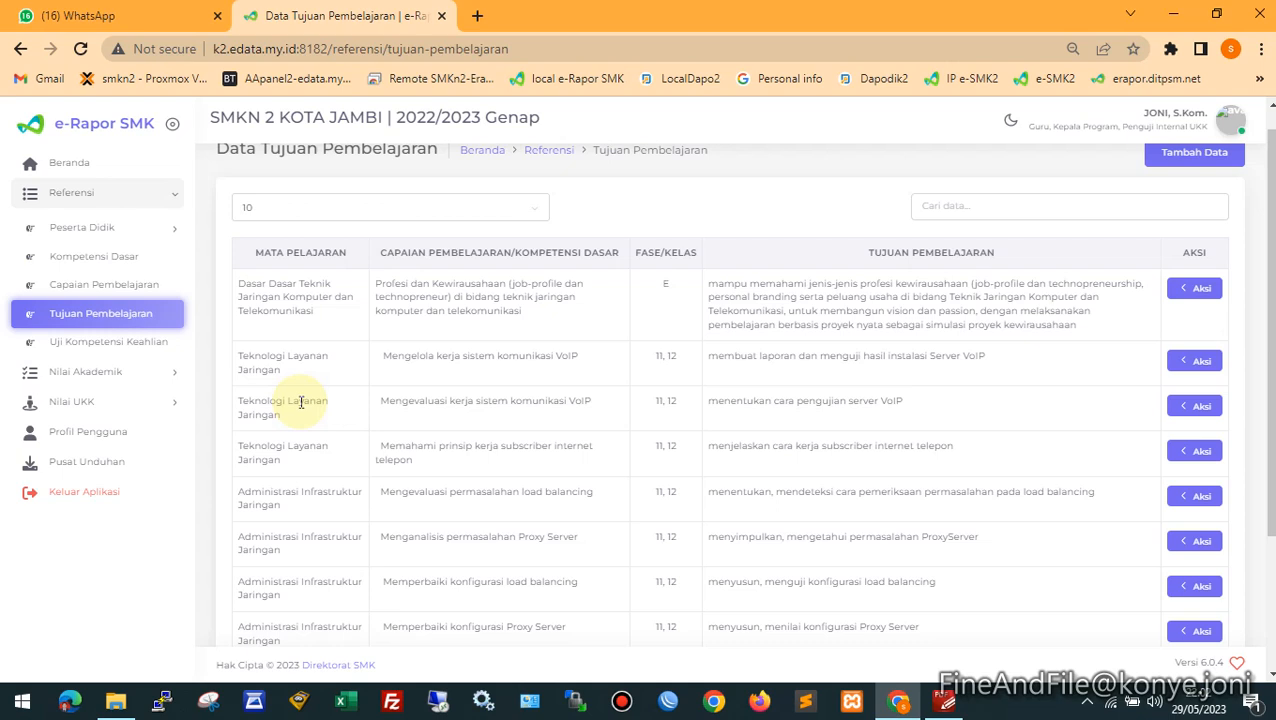
Open Input Nilai Akhir for Kelas 10, Reguler, X TJKT 2 and the subject Dasar Dasar Teknik Jaringan Komputer dan Telekomun
left_click(105, 376)
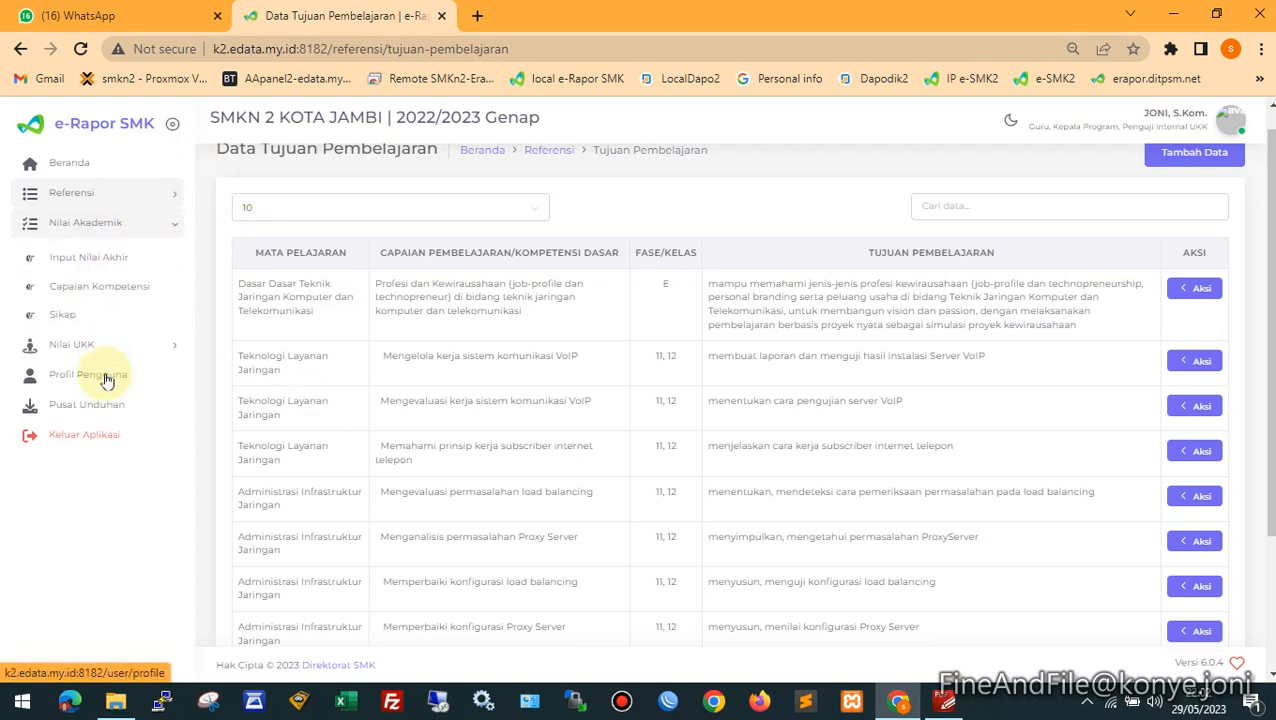
left_click(105, 262)
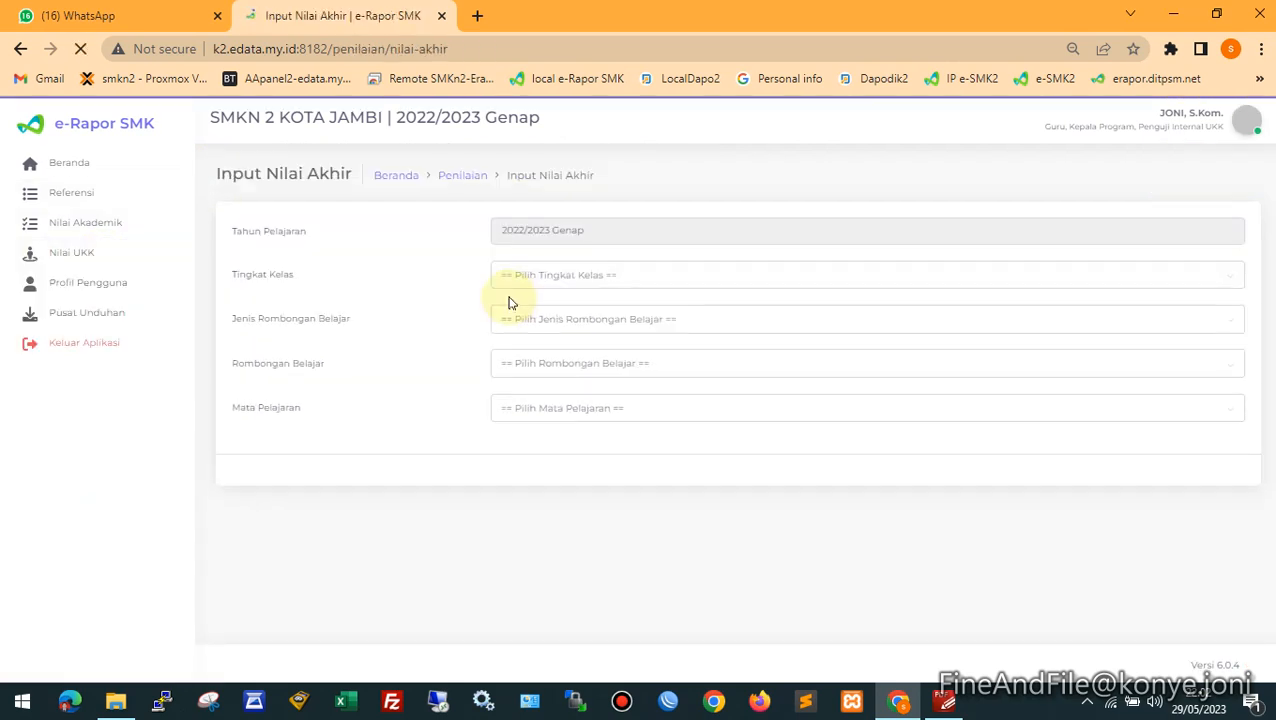
left_click(592, 280)
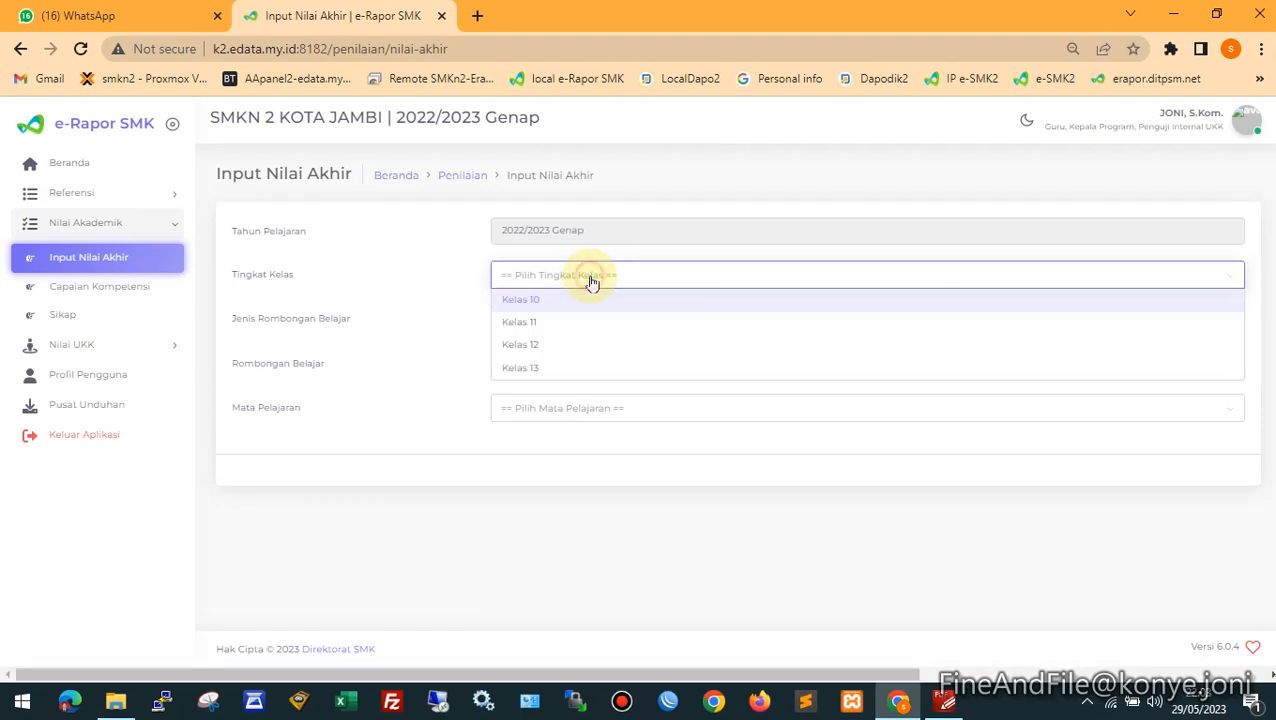
left_click(570, 300)
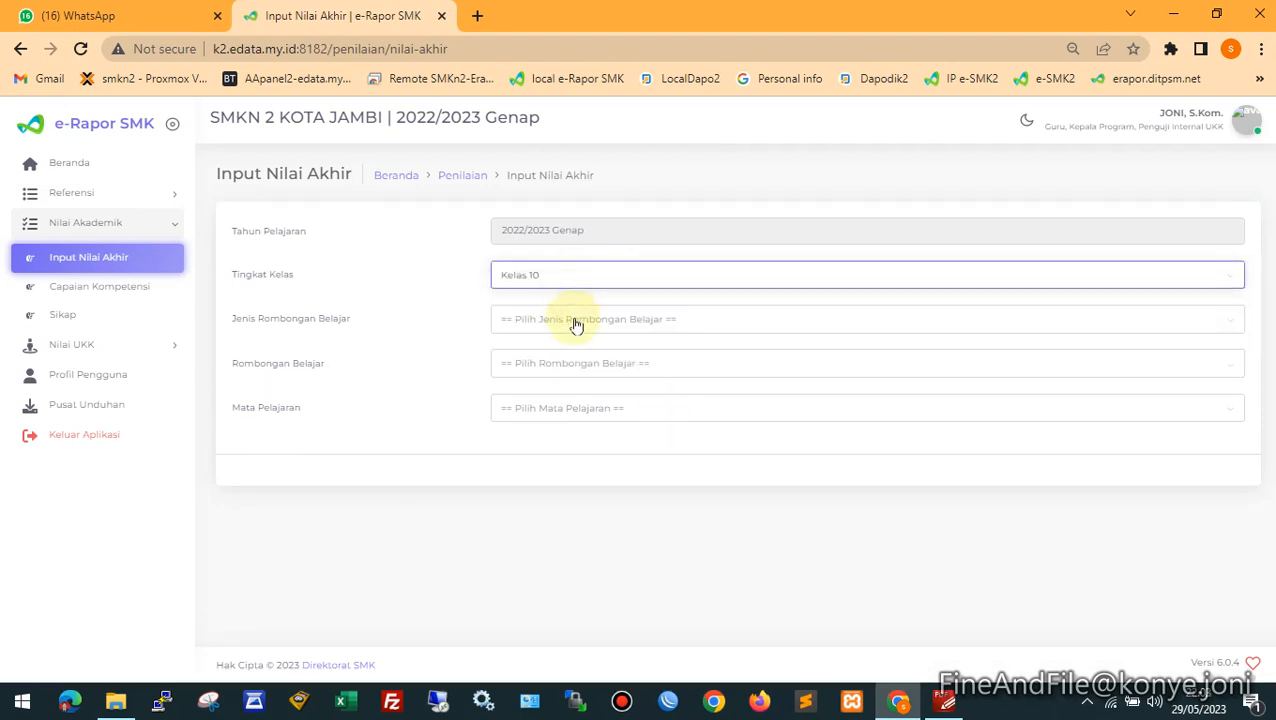
left_click(576, 325)
left_click(525, 343)
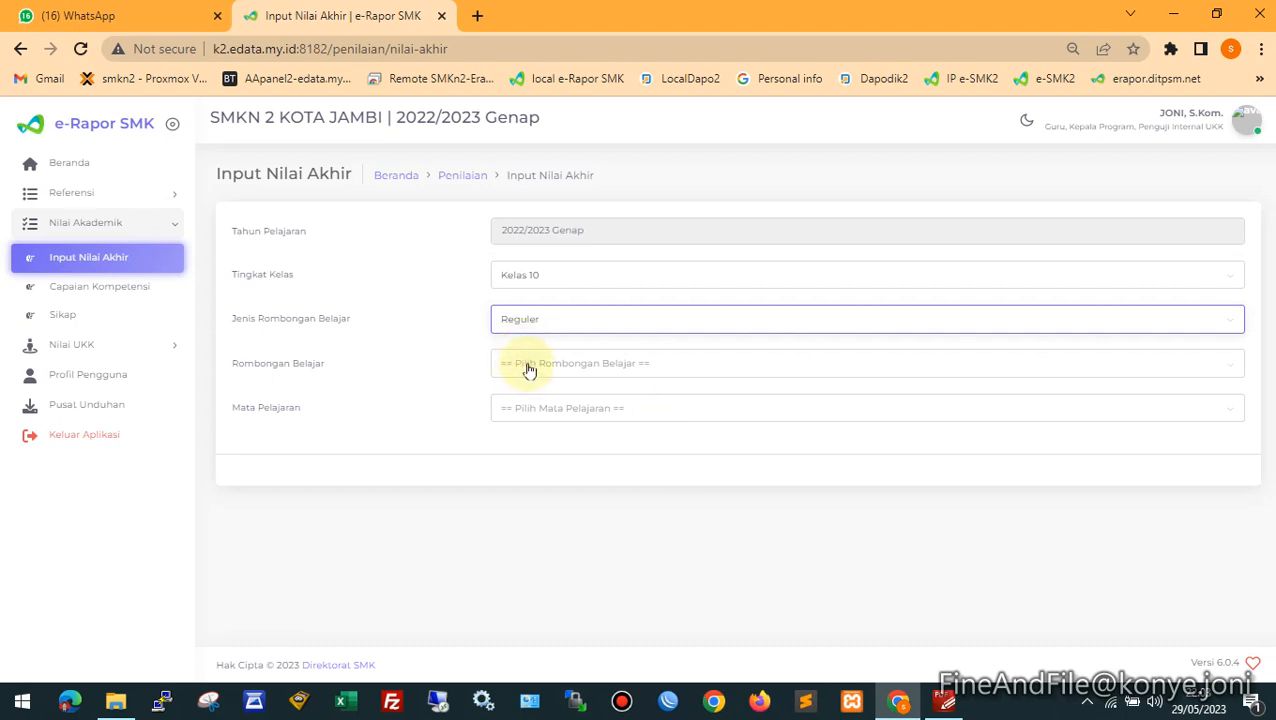
left_click(529, 369)
left_click(541, 424)
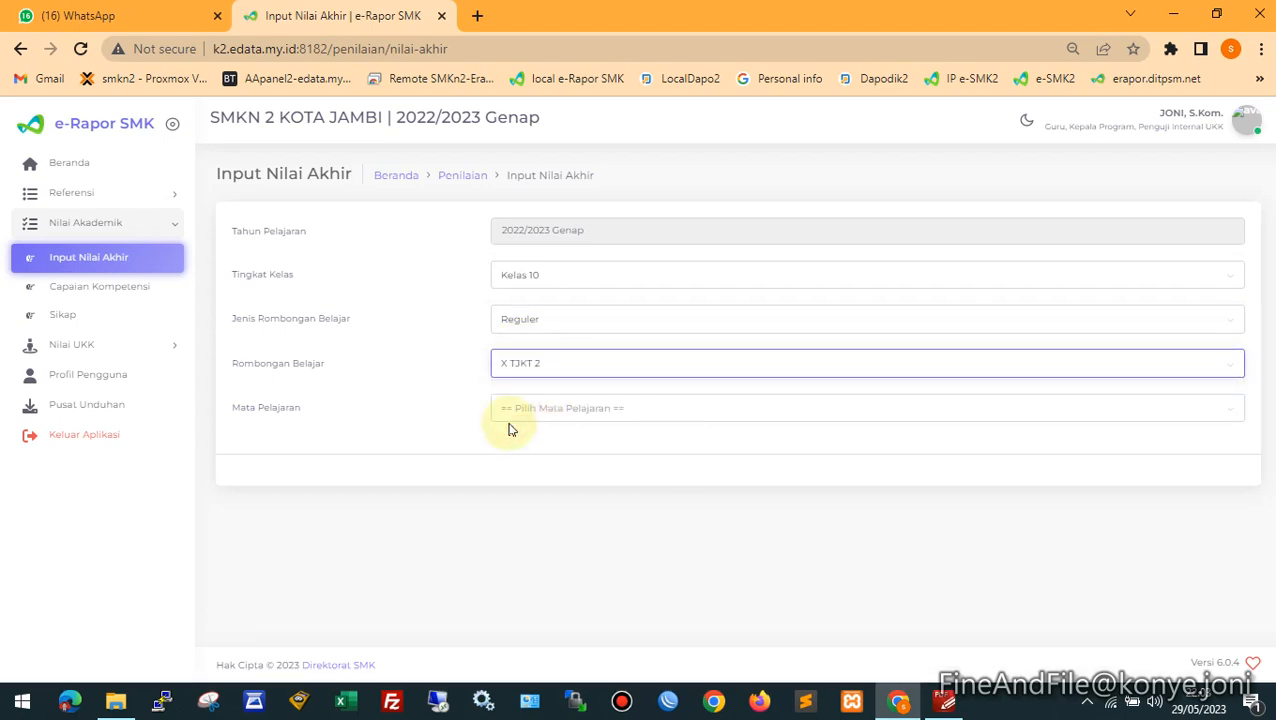
left_click(526, 420)
left_click(543, 472)
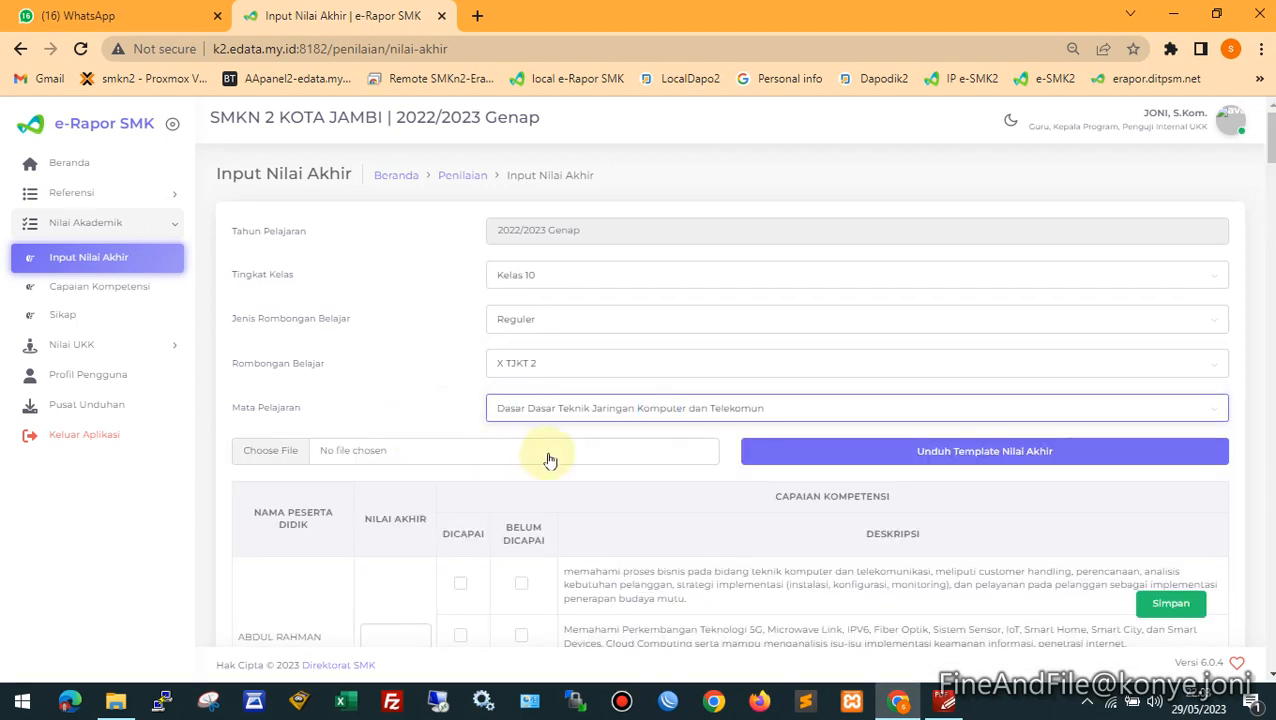
Check the competency descriptions listed for the first student, especially the uploaded profesi kewirausahaan objective
scroll(476, 437, "down", 1)
scroll(480, 430, "down", 1)
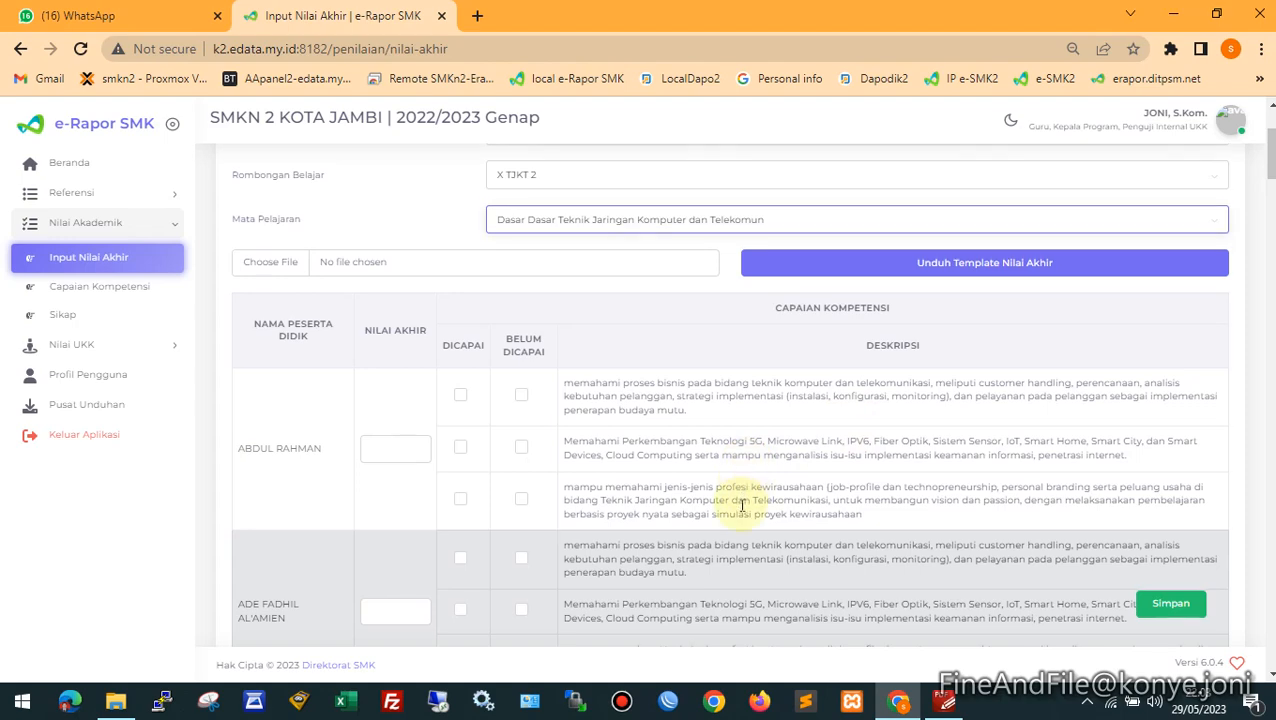
scroll(745, 500, "down", 1)
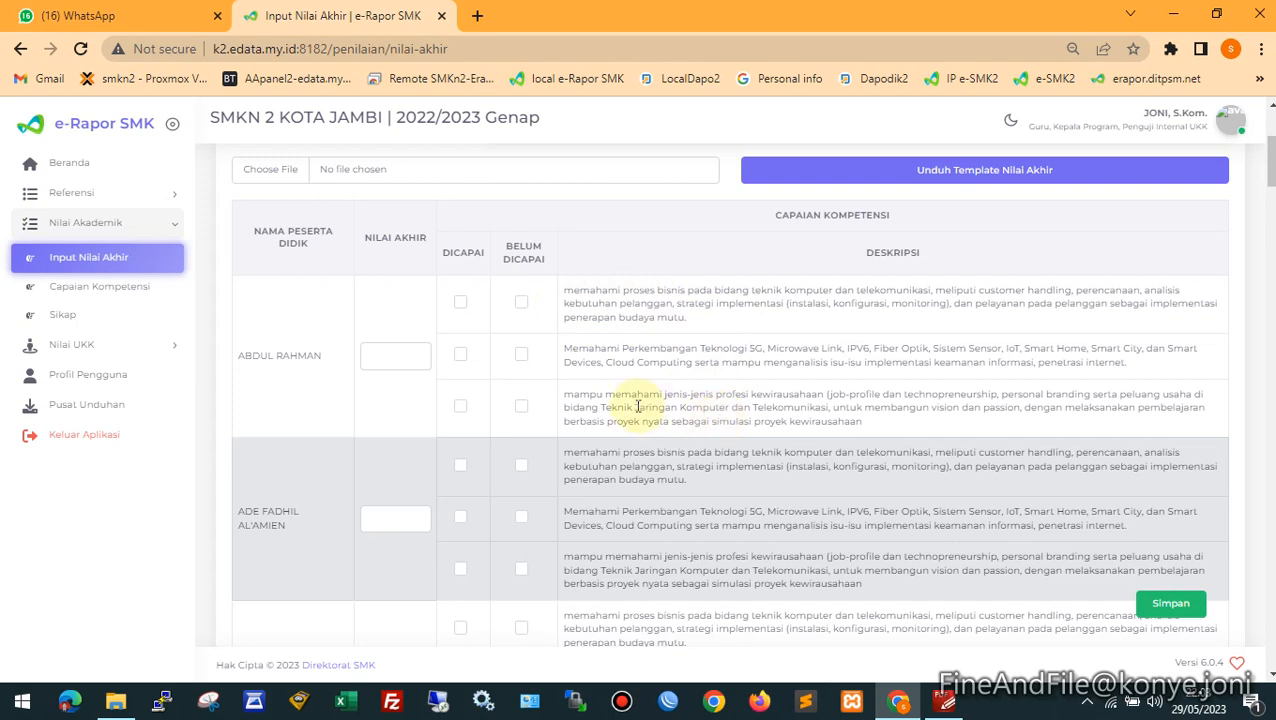
left_click_drag(862, 421, 566, 396)
scroll(620, 421, "up", 1)
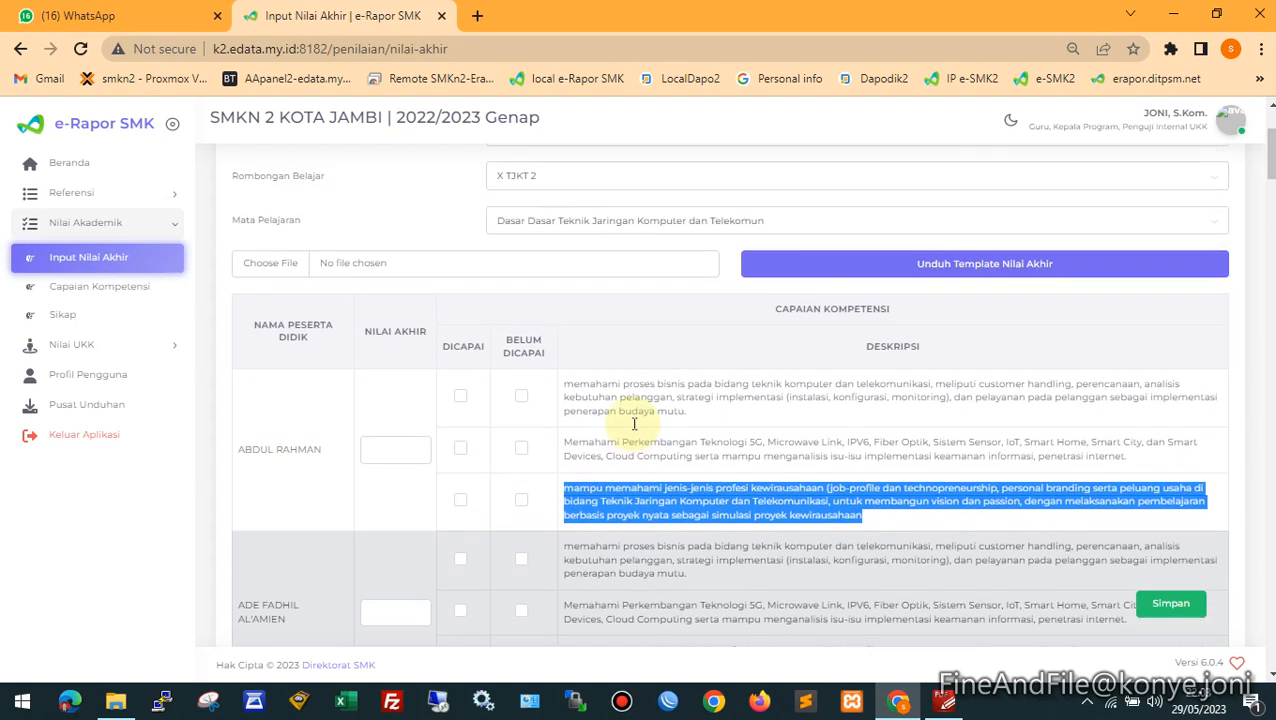
Enter a final score of 80 for the first student and mark the profesi kewirausahaan objective as Dicapai
left_click(387, 450)
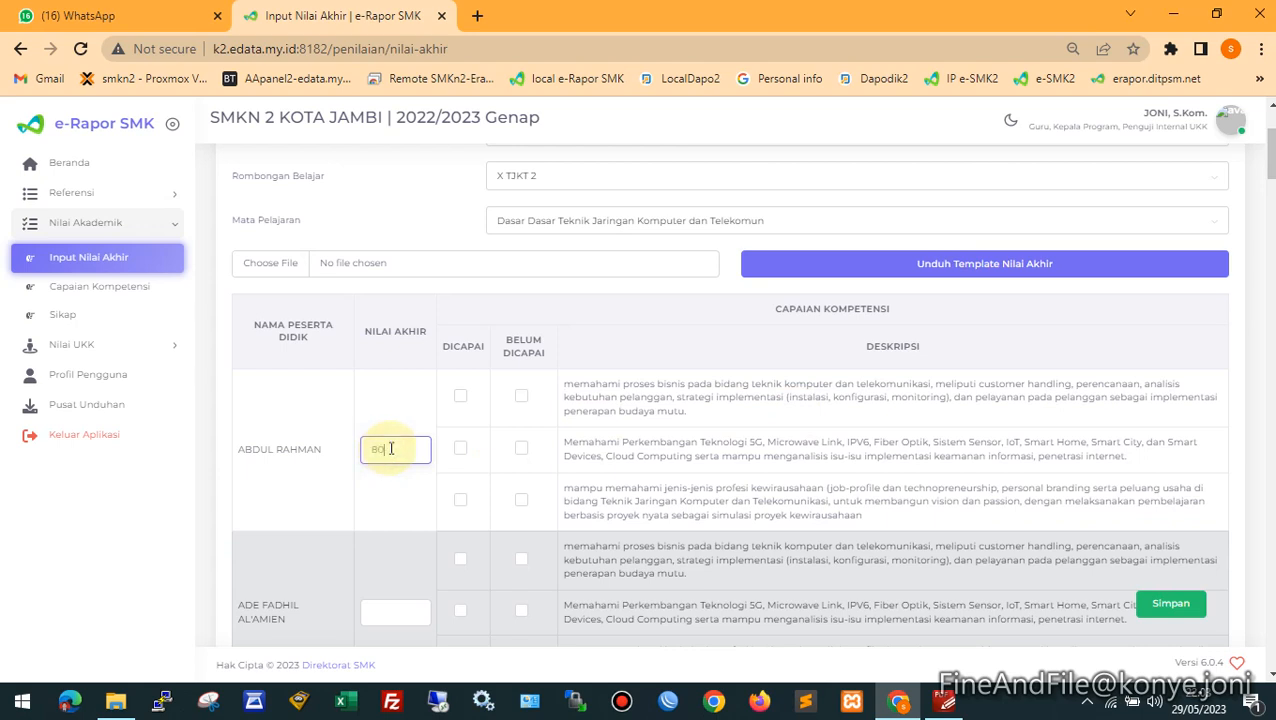
left_click(460, 500)
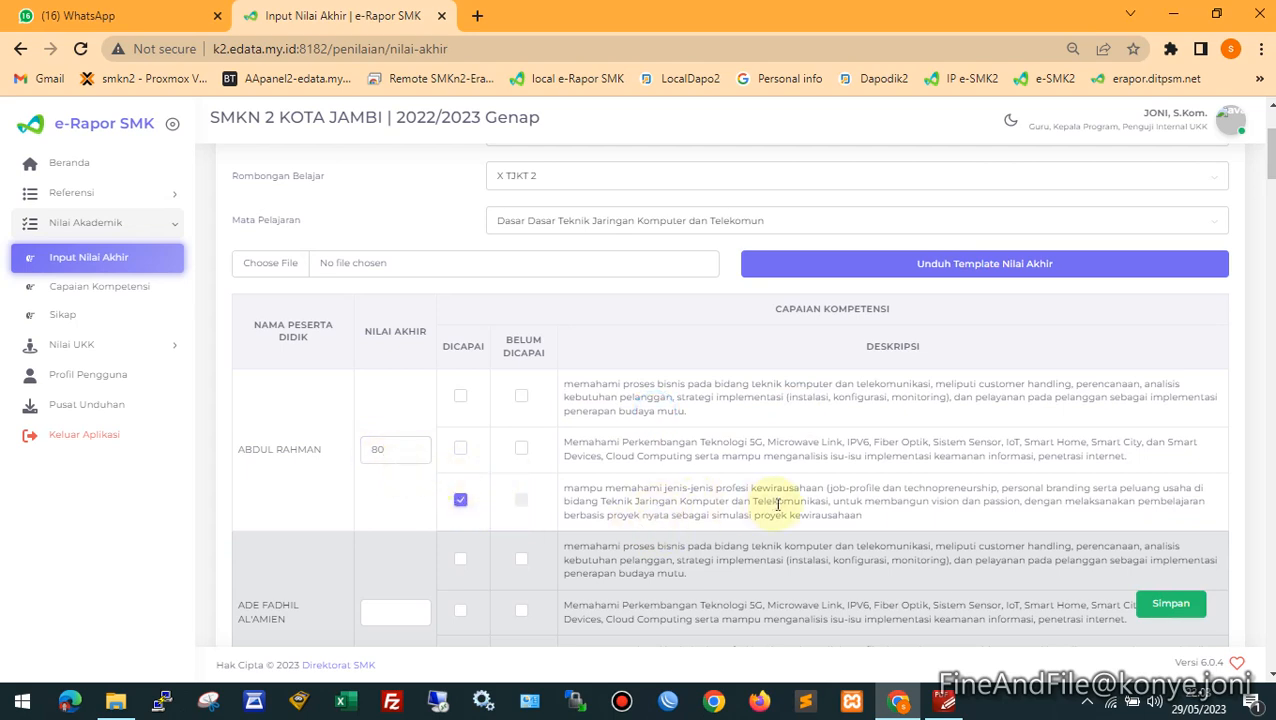
scroll(598, 450, "down", 1)
scroll(390, 518, "down", 1)
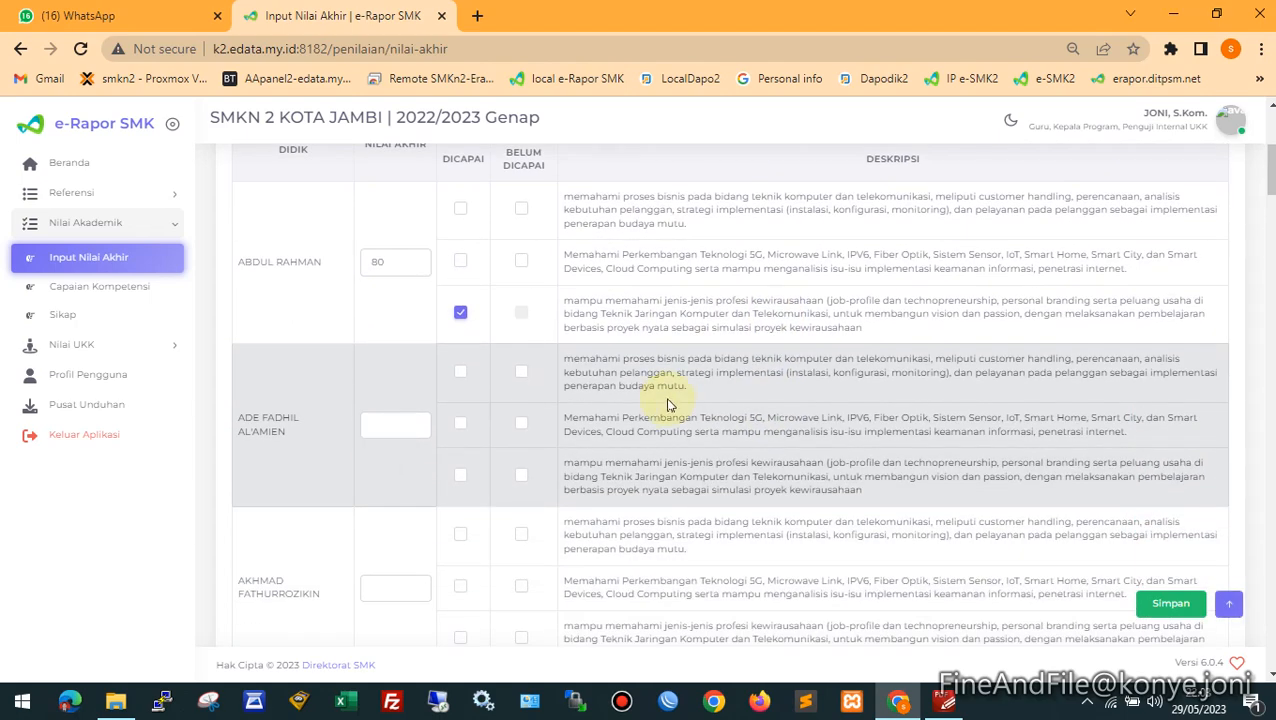
scroll(677, 395, "up", 1)
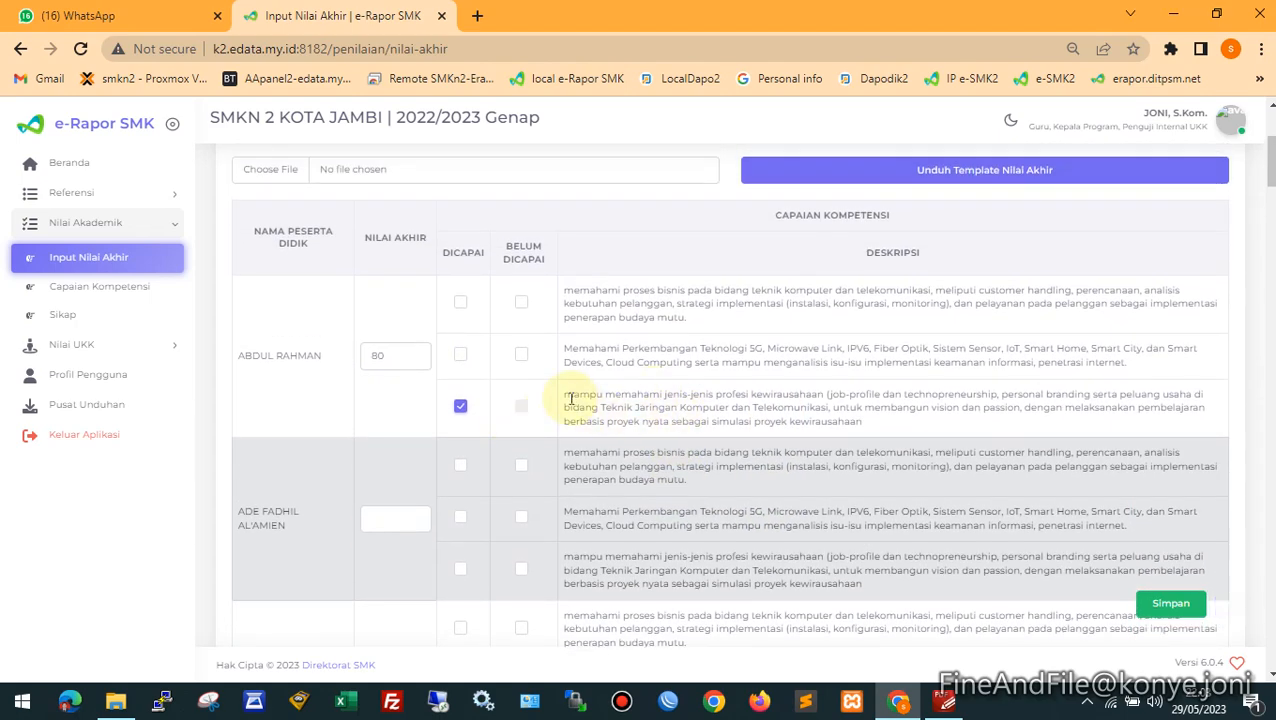
left_click_drag(568, 399, 910, 423)
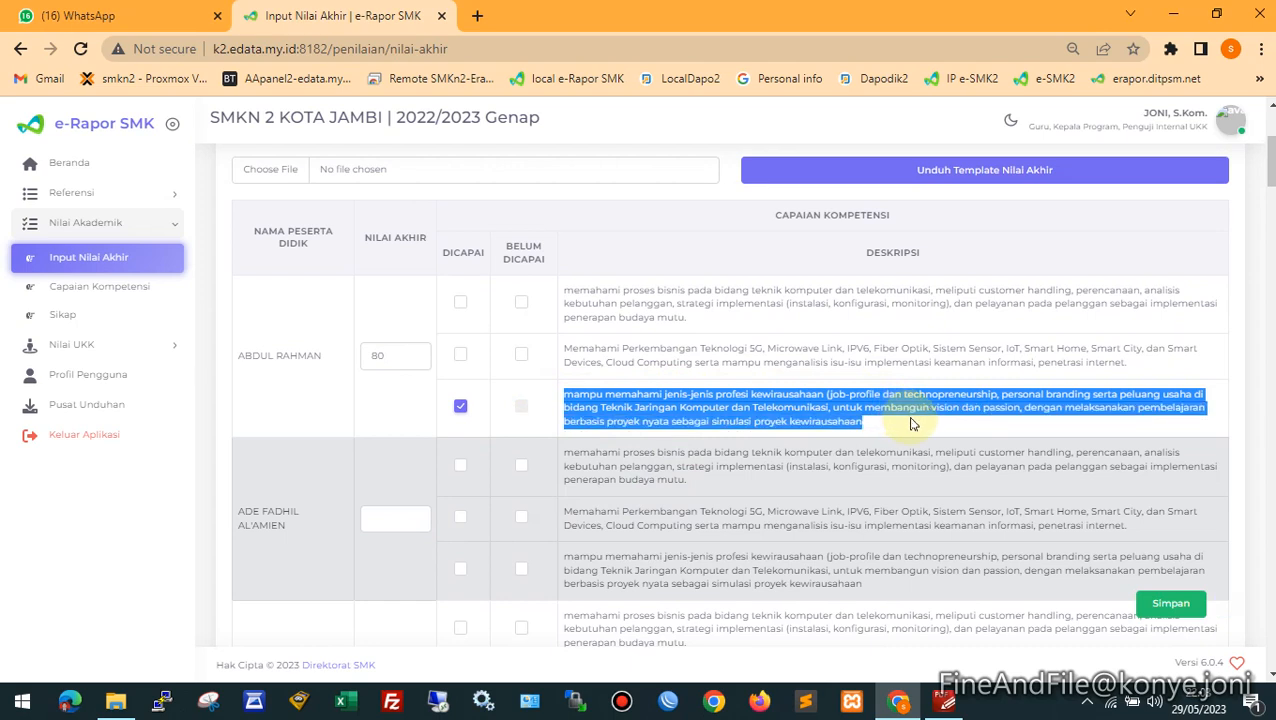
left_click(706, 420)
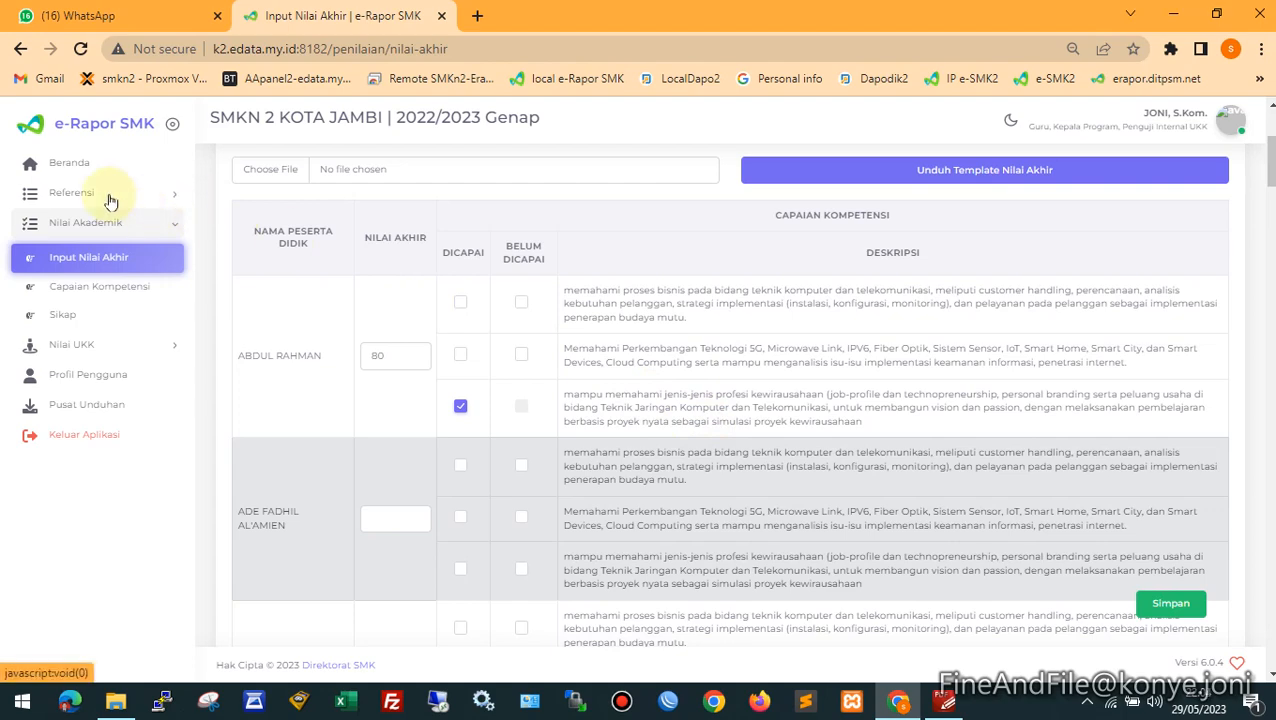
Copy the K3LH description, from "mampu menerapkan K3LH" to "(pemanjatan)", from the Capaian Pembelajaran table in the PDF in PDF-XChange Editor
left_click(945, 700)
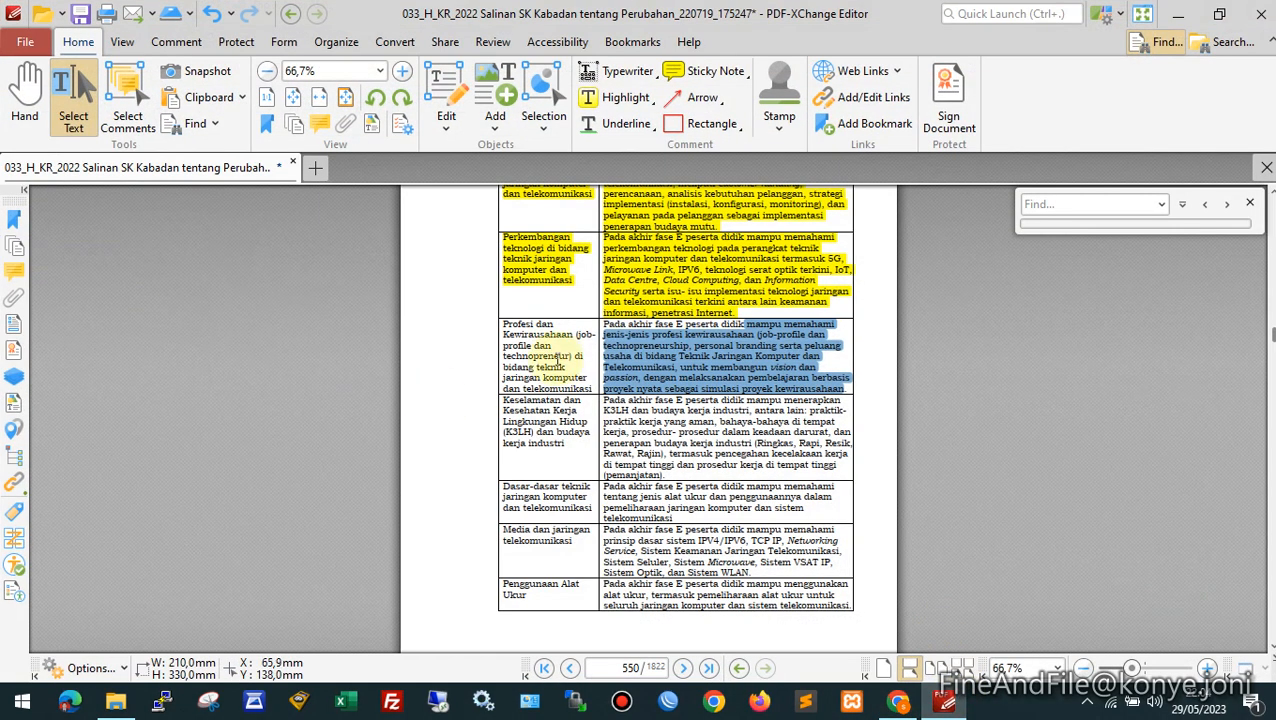
scroll(675, 390, "up", 1)
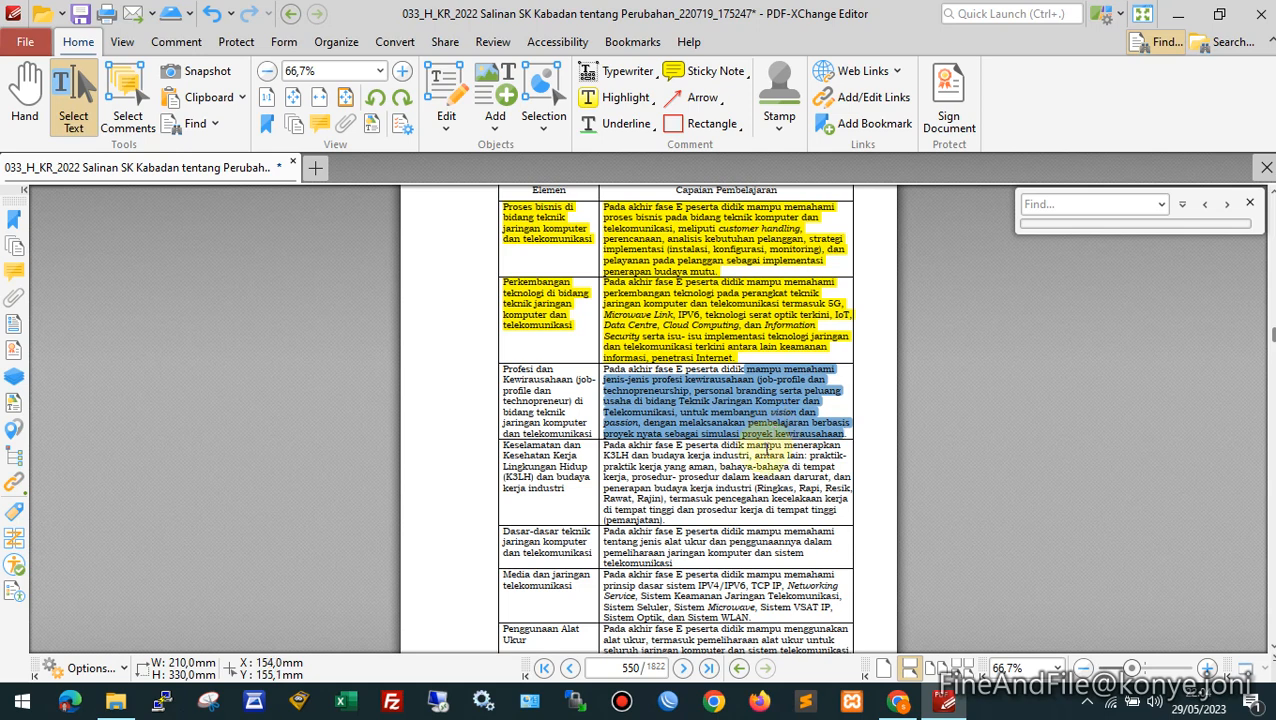
scroll(752, 422, "down", 1)
scroll(740, 420, "up", 2)
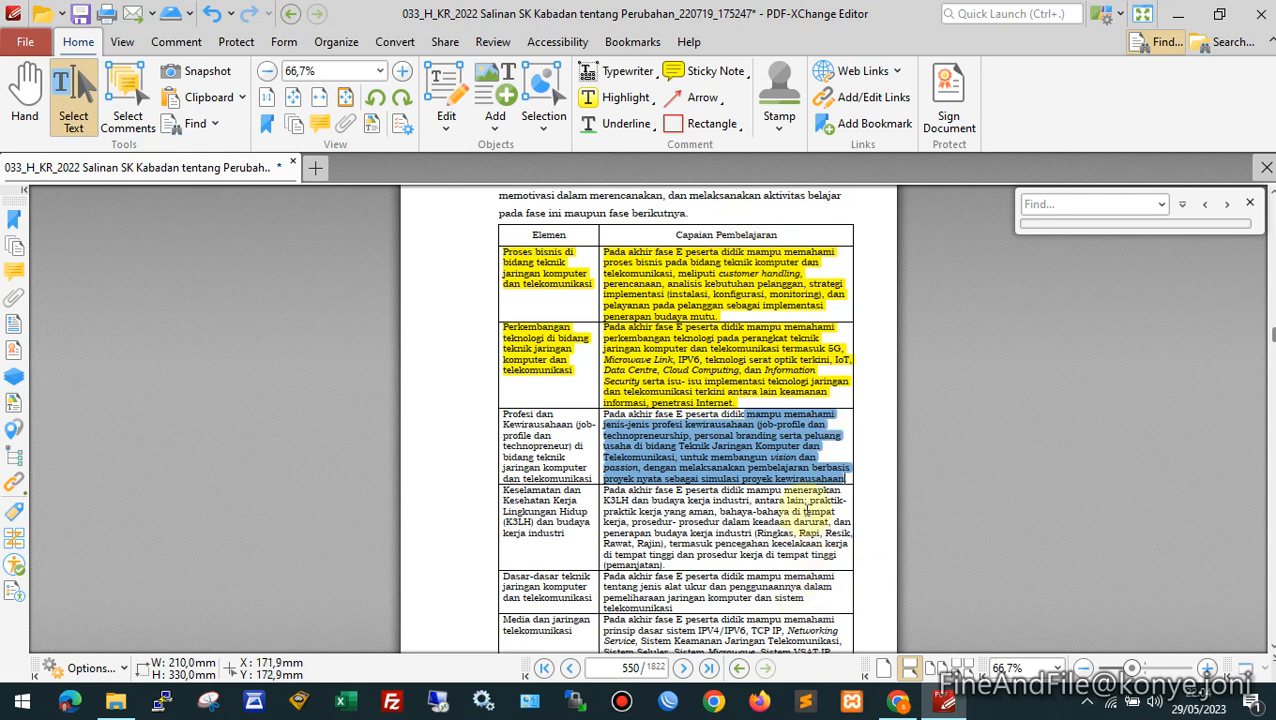
scroll(791, 510, "down", 1)
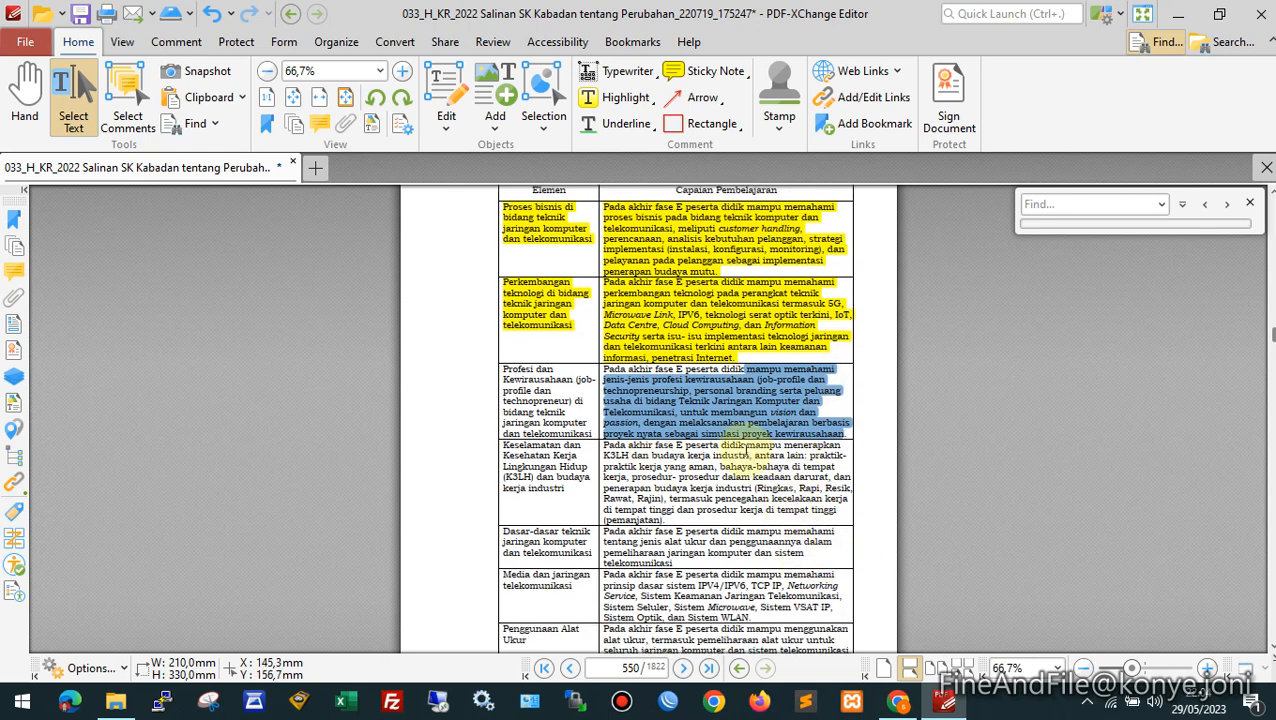
left_click_drag(786, 477, 749, 455)
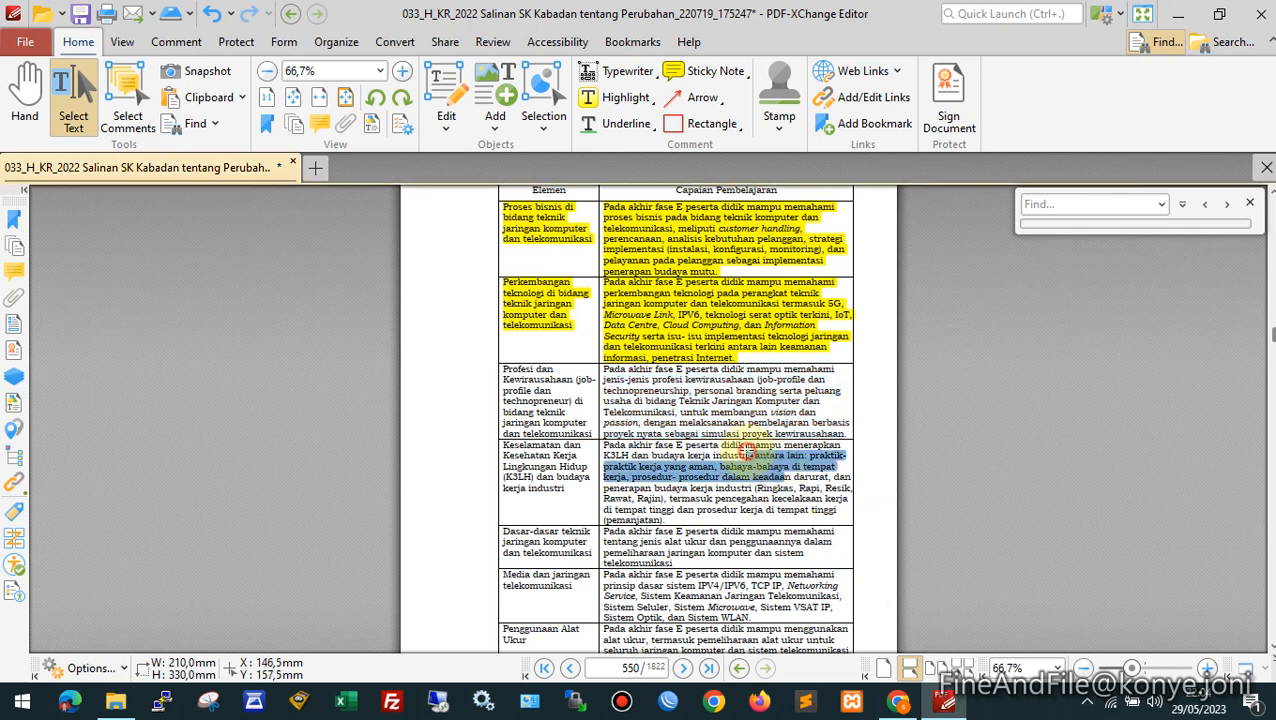
left_click(750, 448)
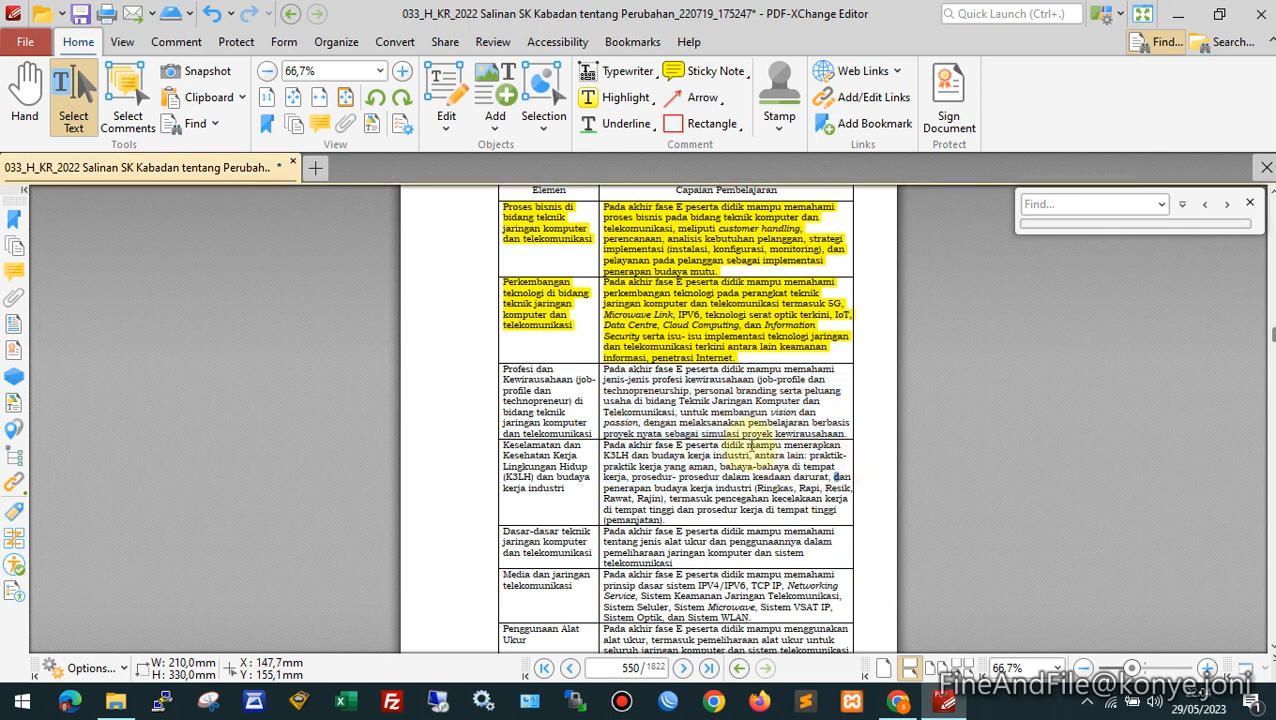
left_click_drag(746, 444, 662, 517)
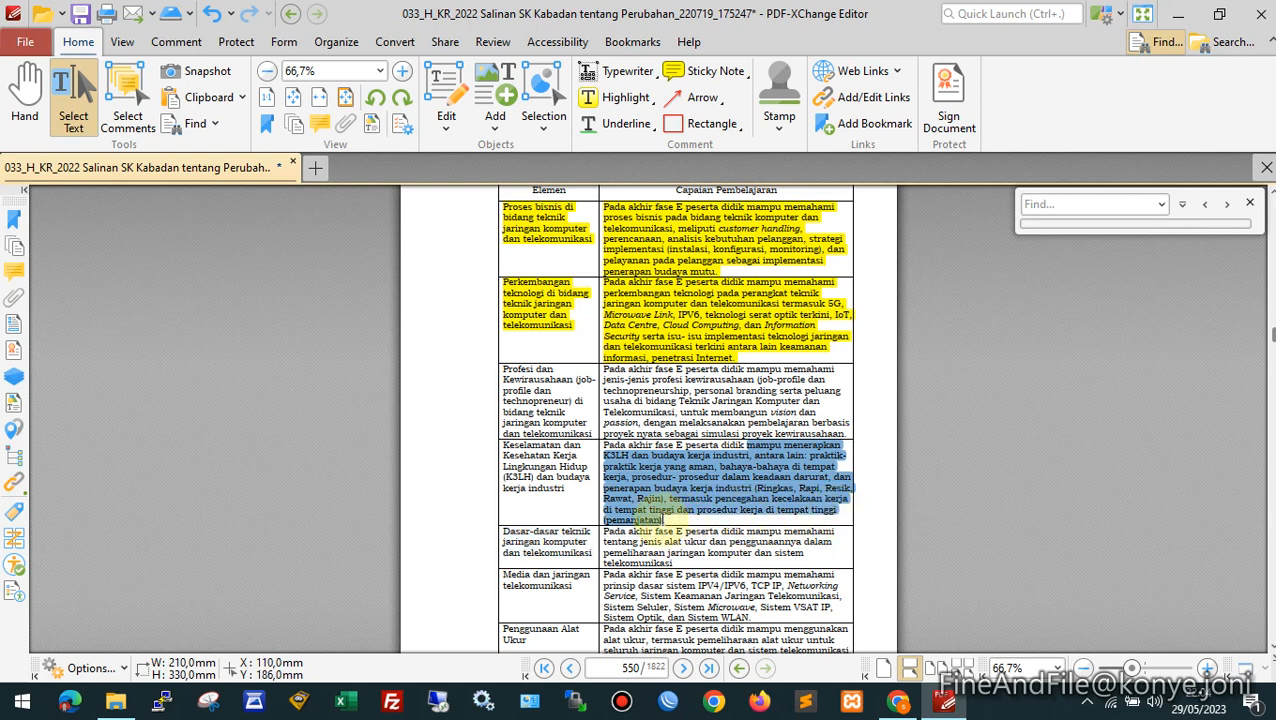
right_click(778, 479)
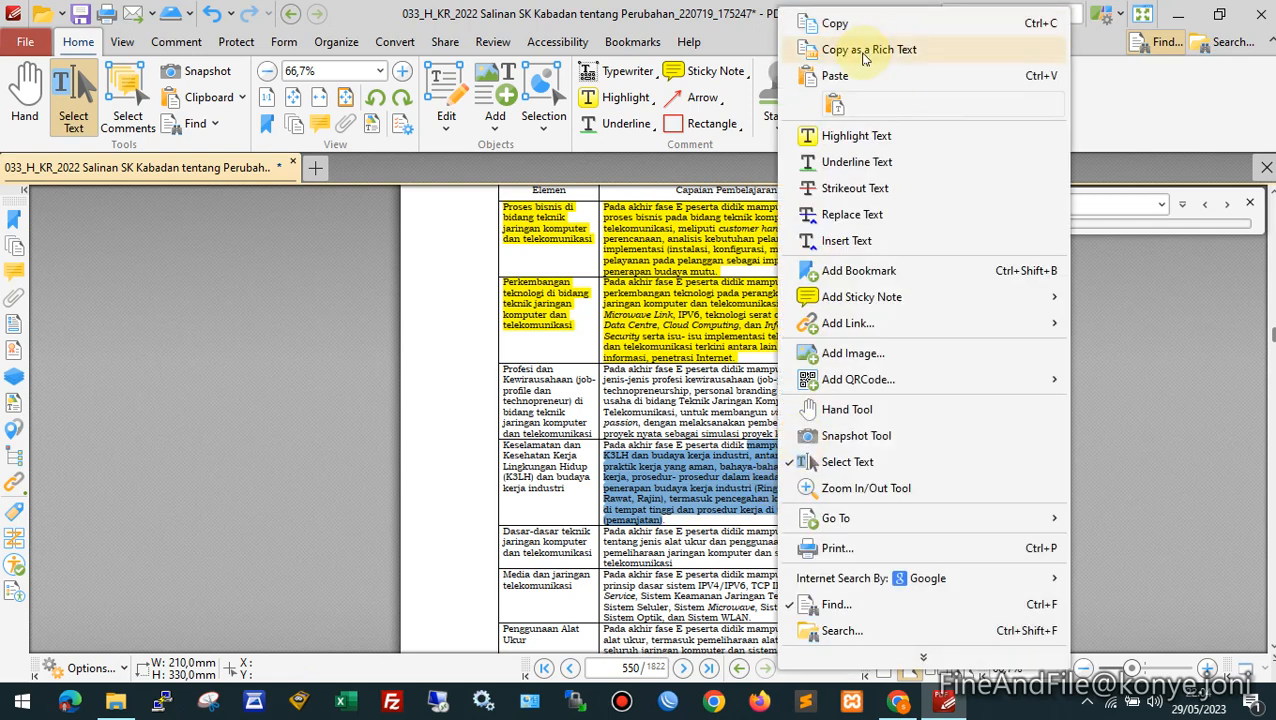
left_click(862, 23)
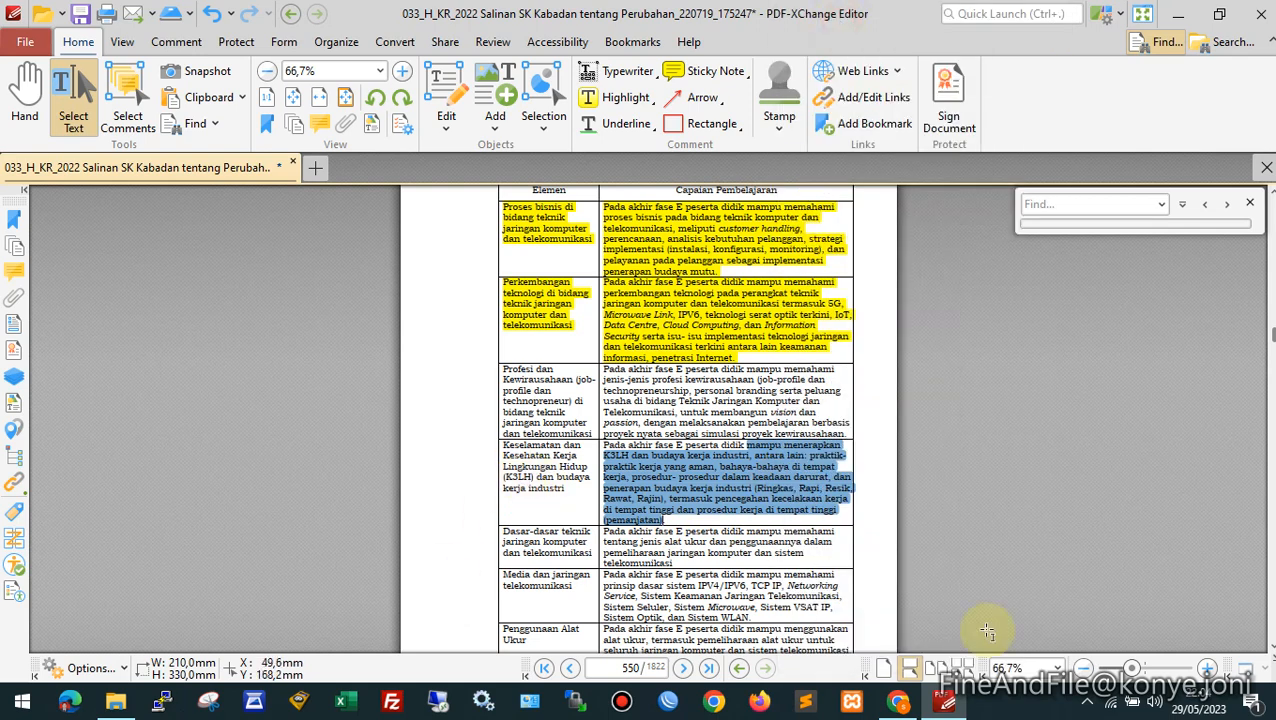
Return to e-Rapor SMK and review the Data Capaian Pembelajaran list for the elements and their number of learning objectives
left_click(897, 701)
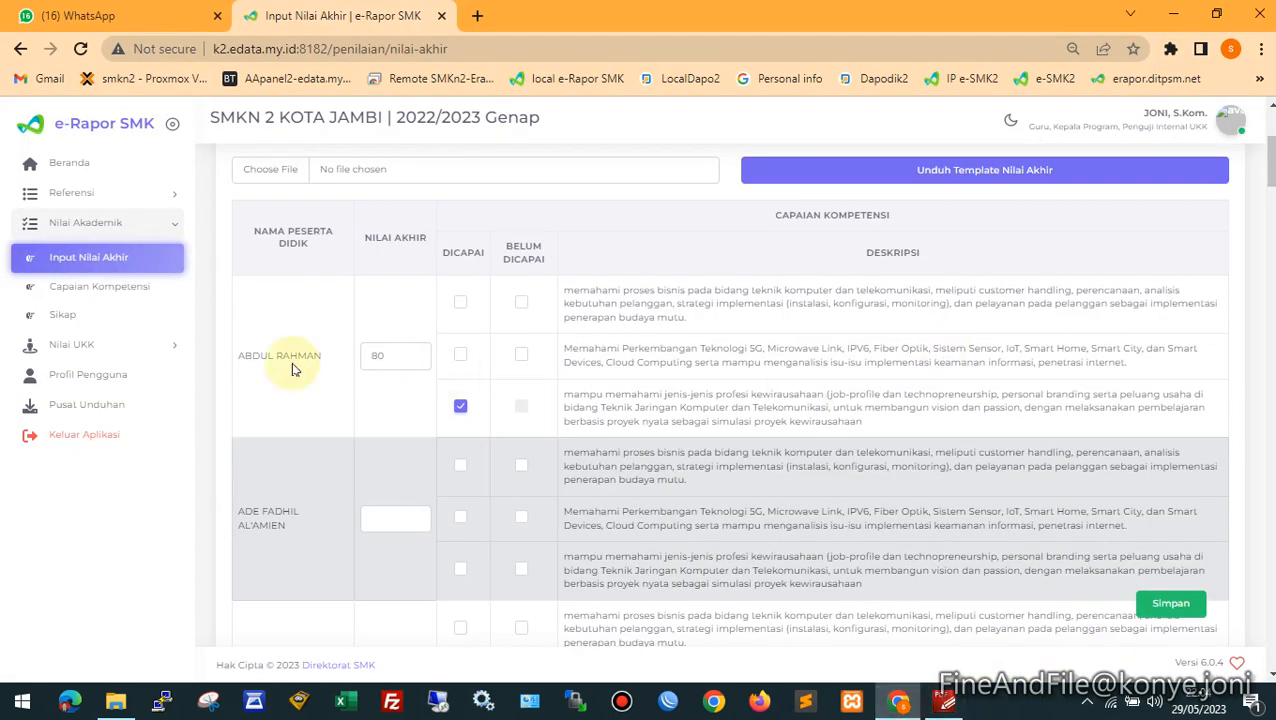
left_click(100, 198)
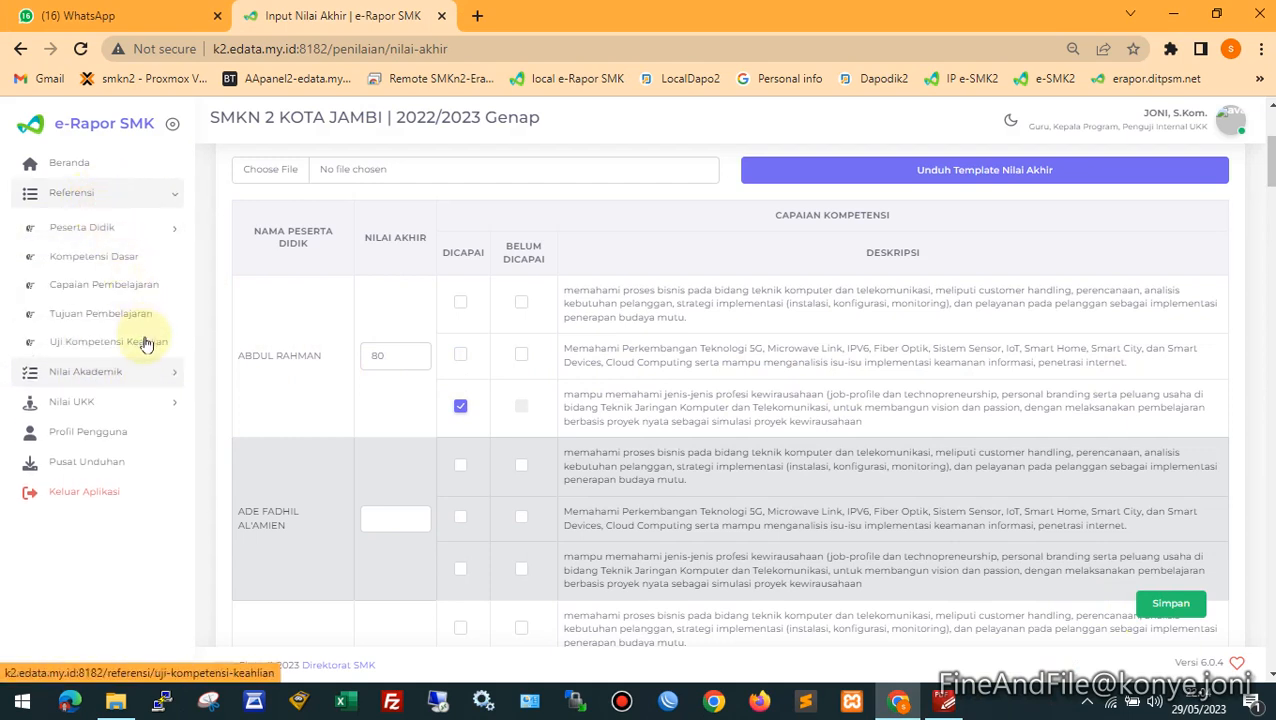
left_click(138, 288)
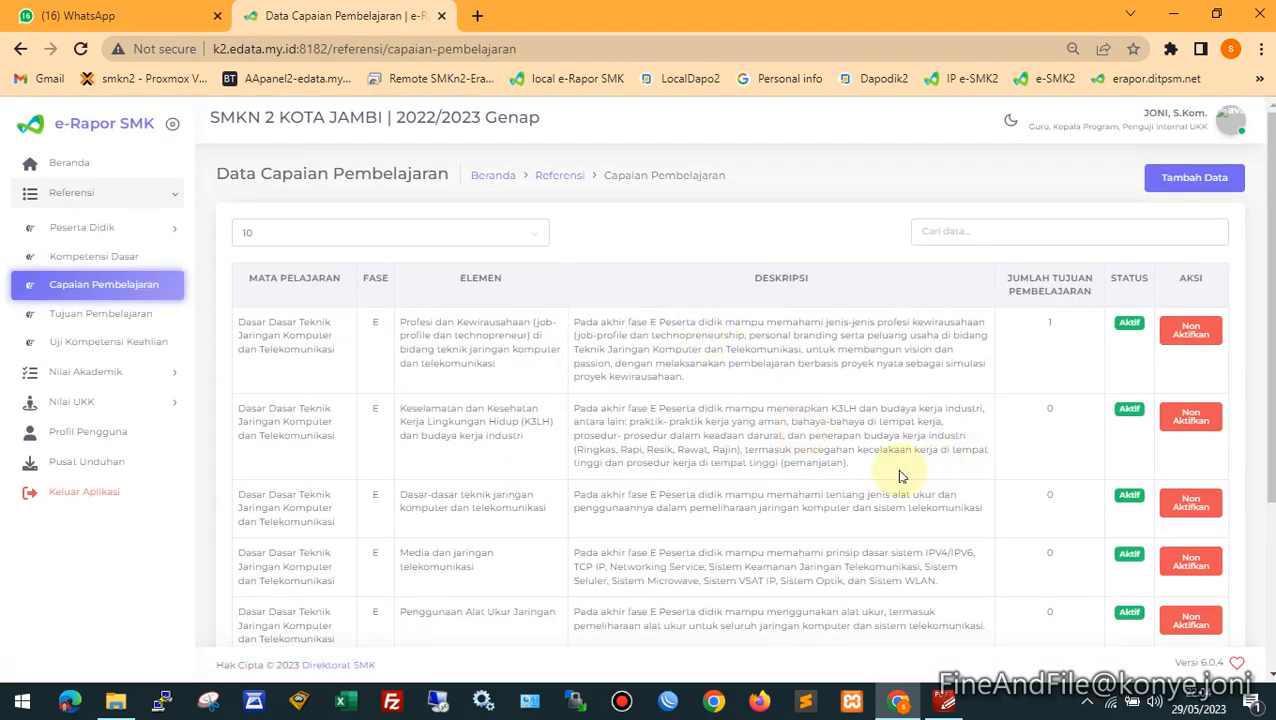
scroll(880, 477, "down", 3)
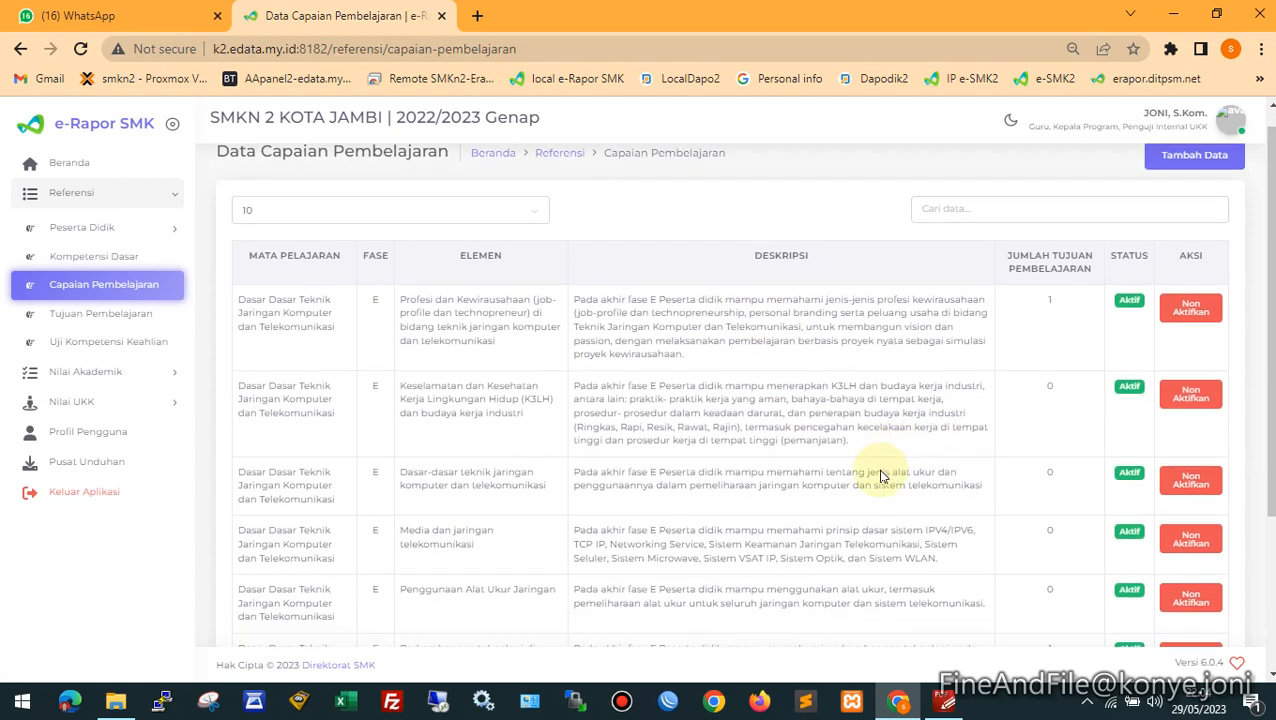
Start a new Tujuan Pembelajaran entry for Kelas 10, Reguler, class X TJKT 2, subject Dasar Dasar Teknik Jaringan Komputer dan Telekomun
left_click(96, 315)
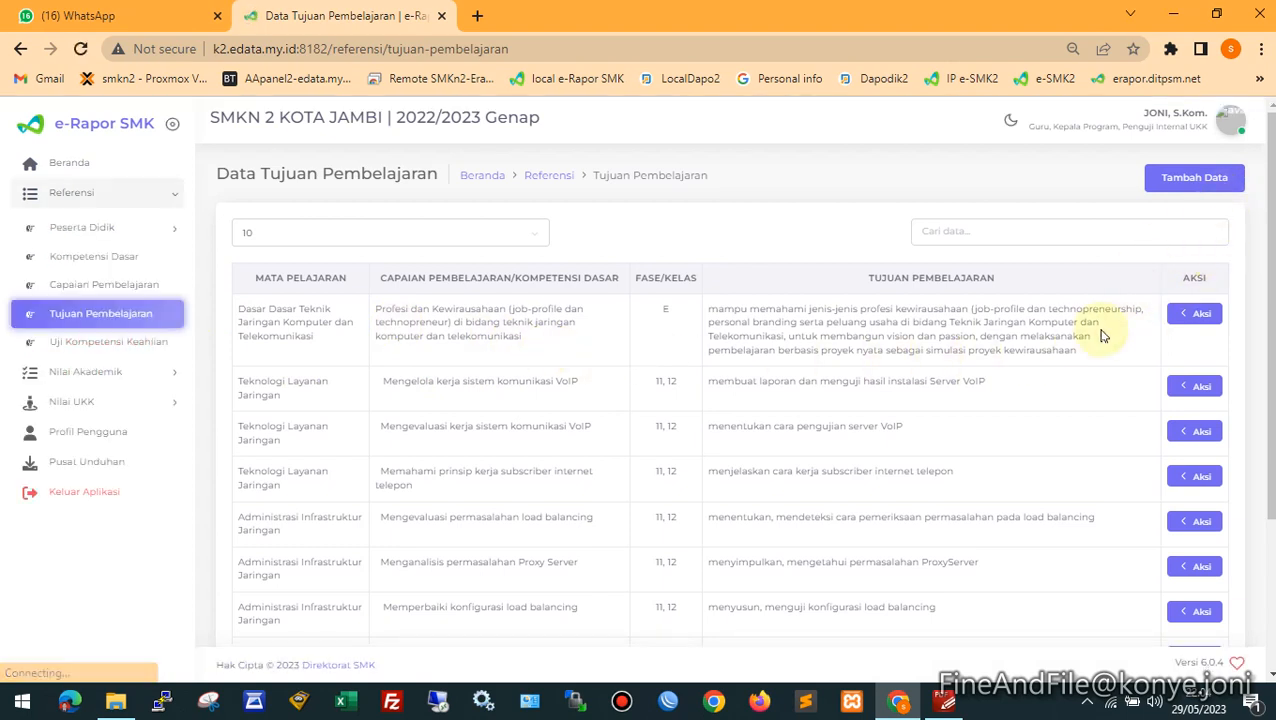
left_click(1197, 181)
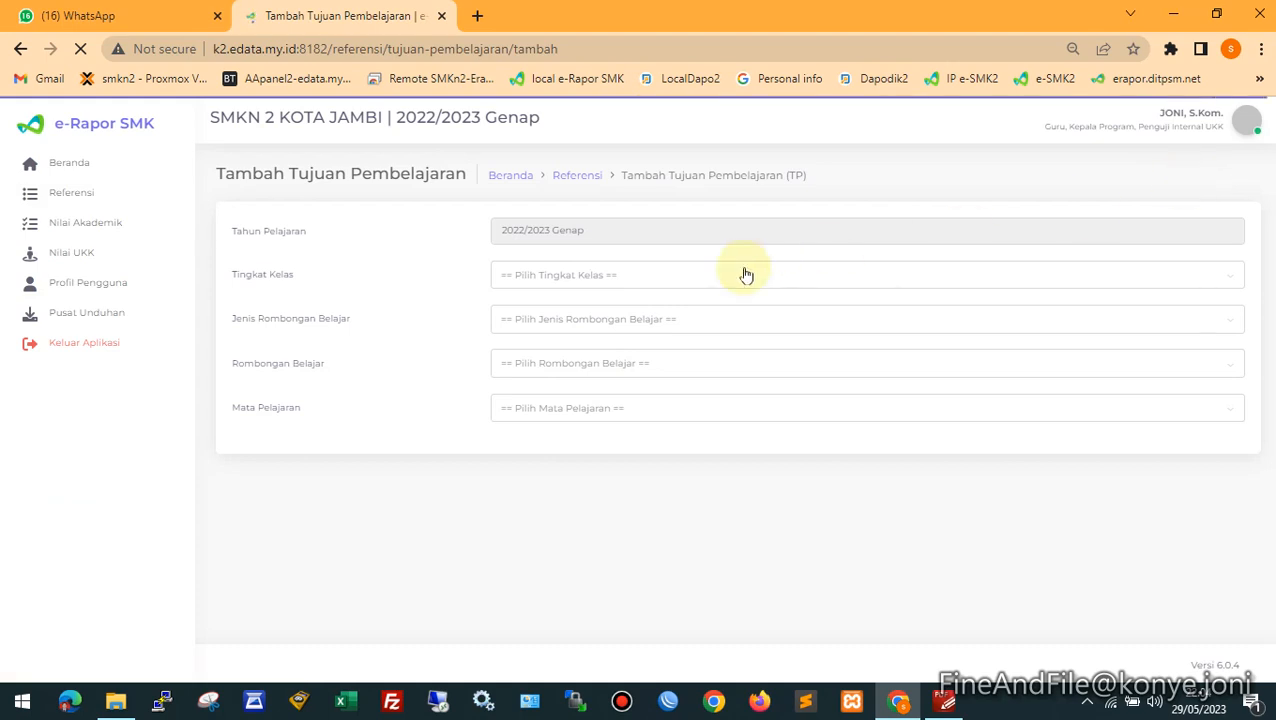
left_click(581, 278)
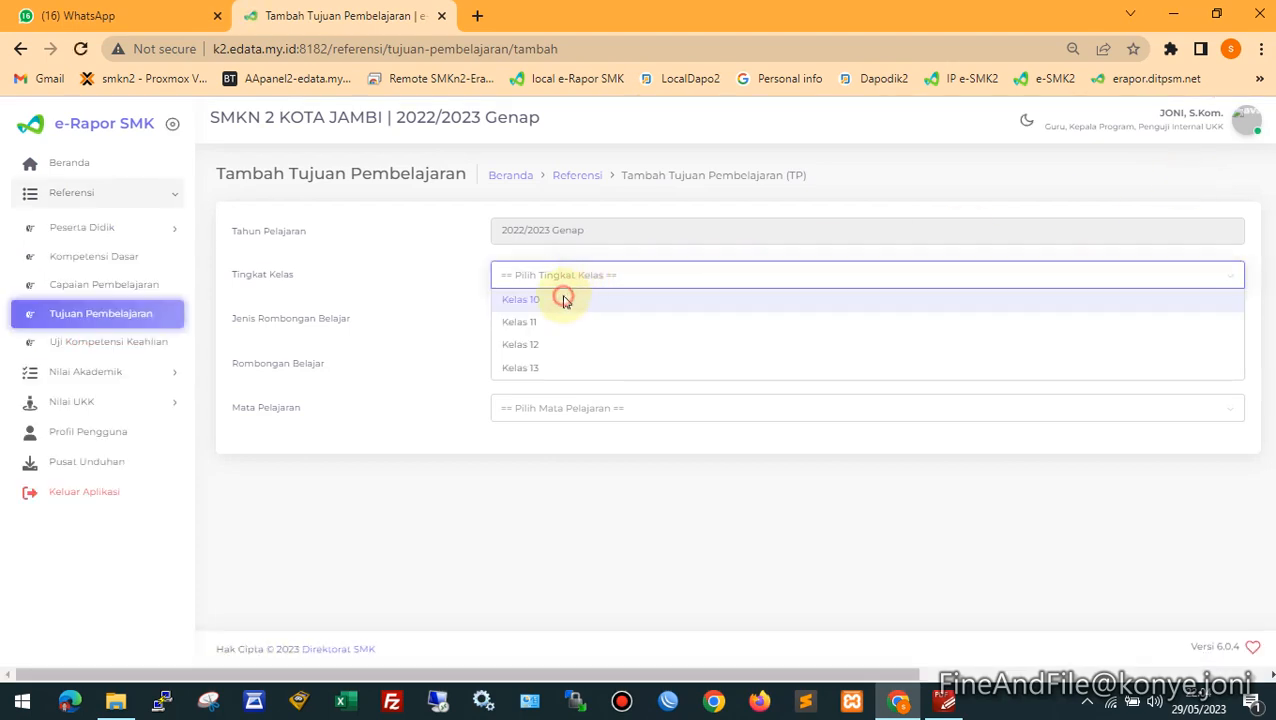
left_click(562, 297)
left_click(541, 320)
left_click(521, 343)
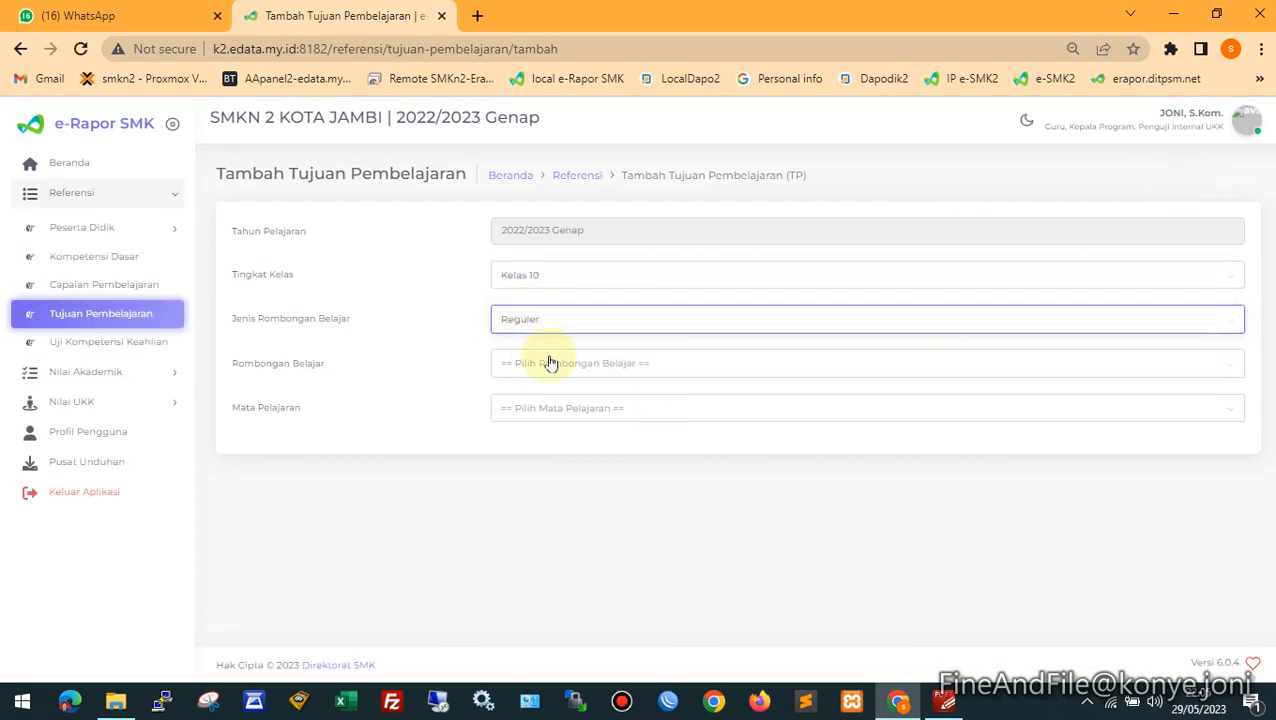
left_click(545, 363)
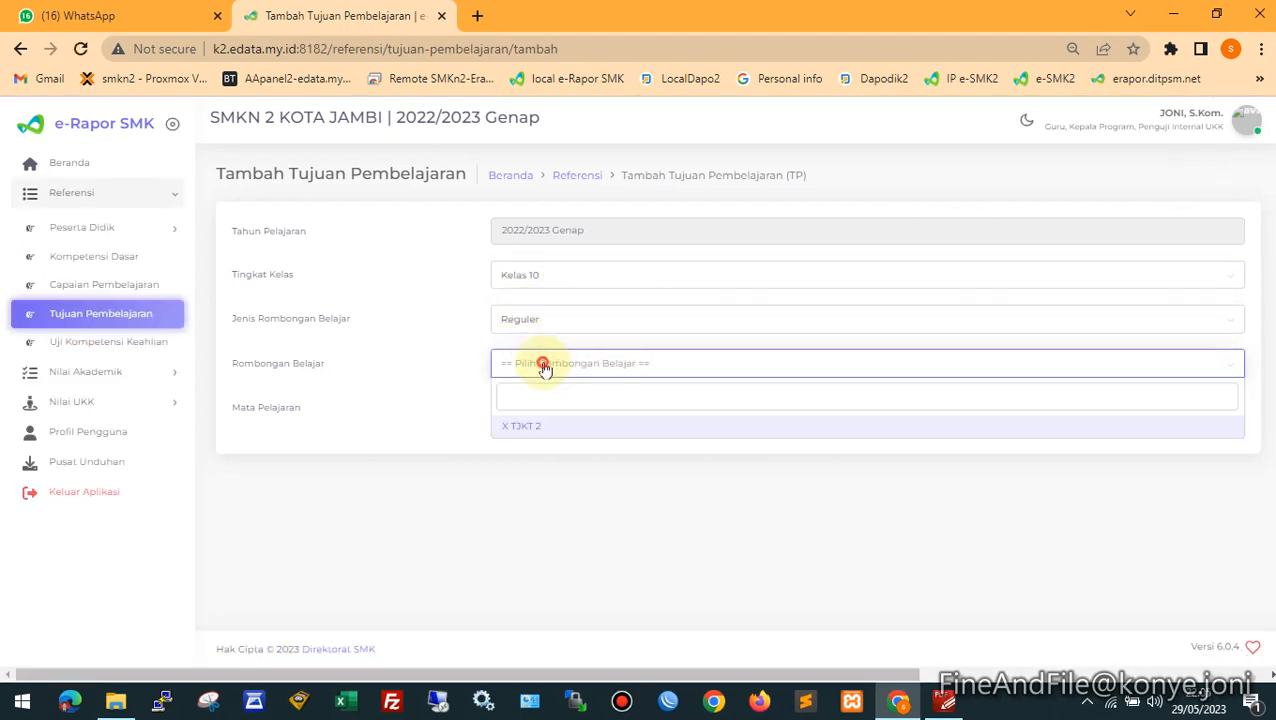
left_click(516, 428)
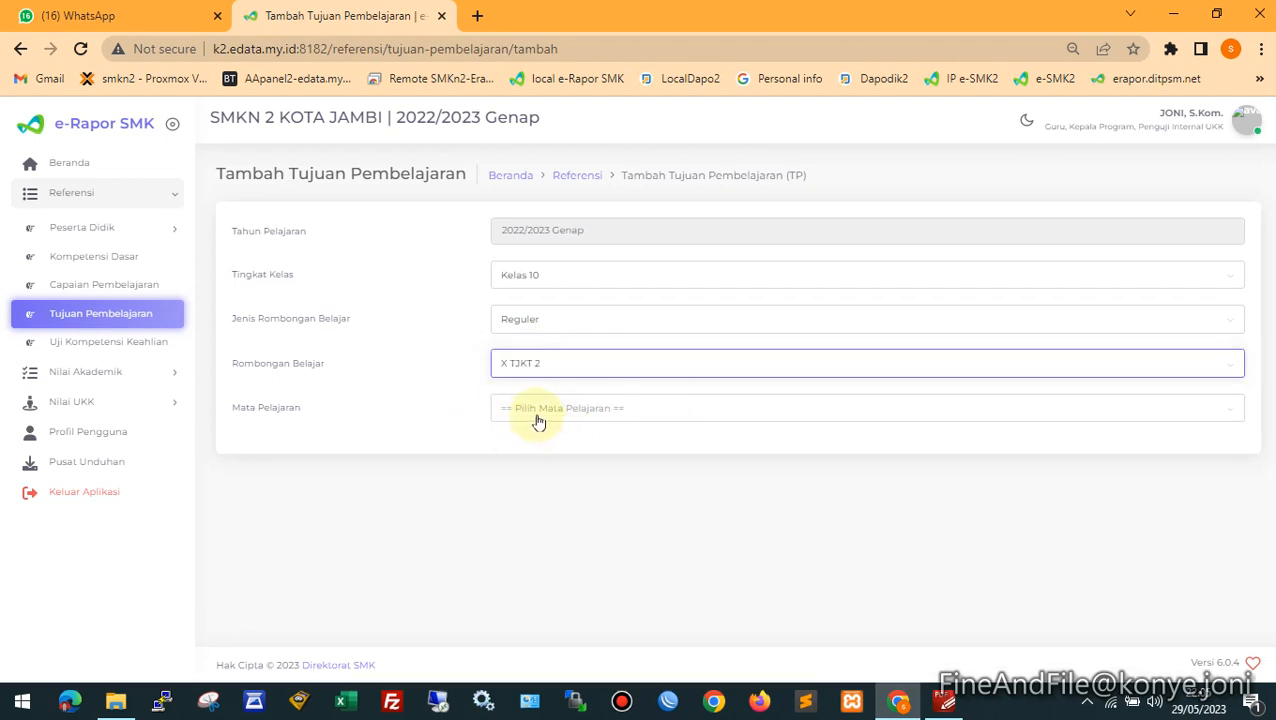
left_click(538, 421)
left_click(541, 473)
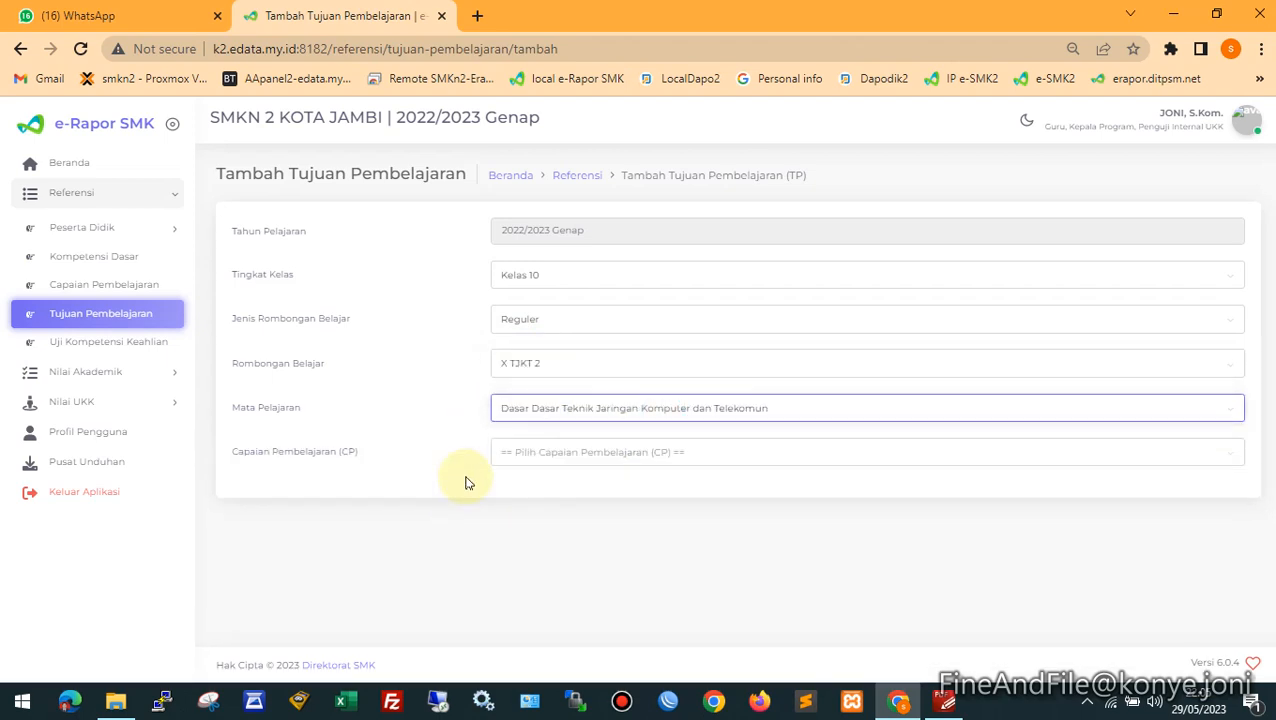
Choose the K3LH dan budaya kerja industri learning outcome, download its TP template and open it in Excel with editing enabled
left_click(578, 452)
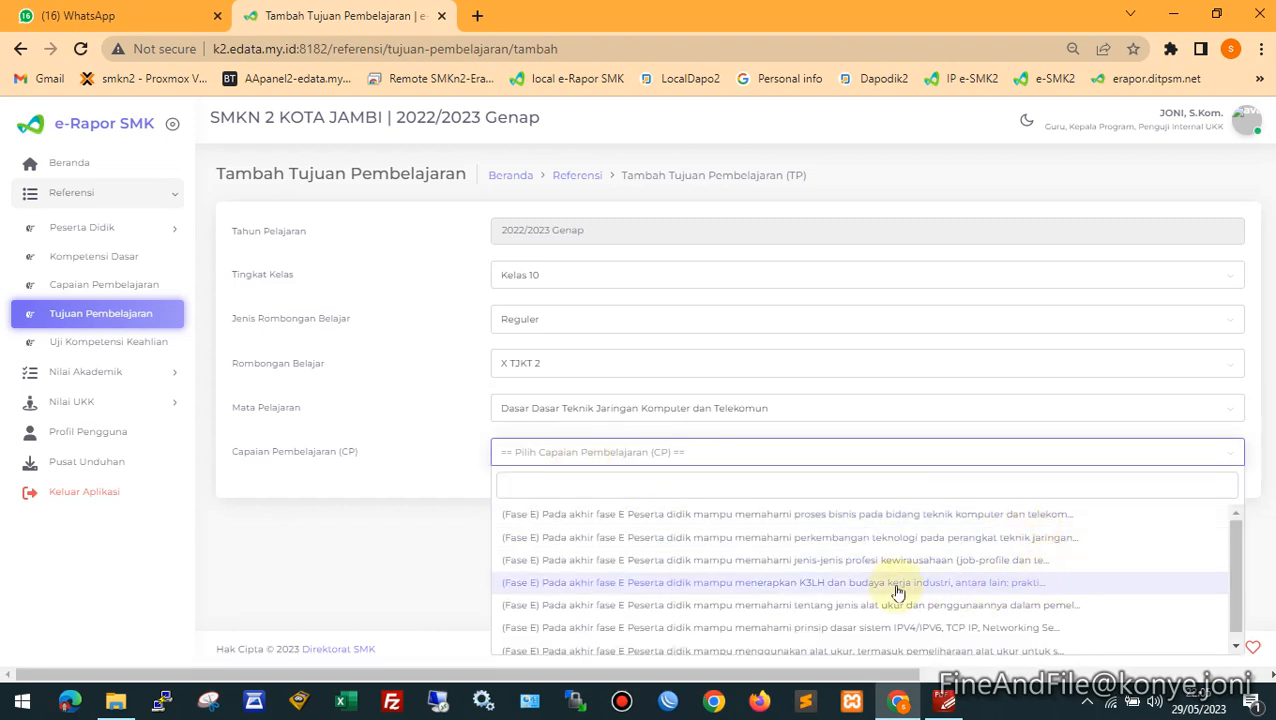
left_click(807, 592)
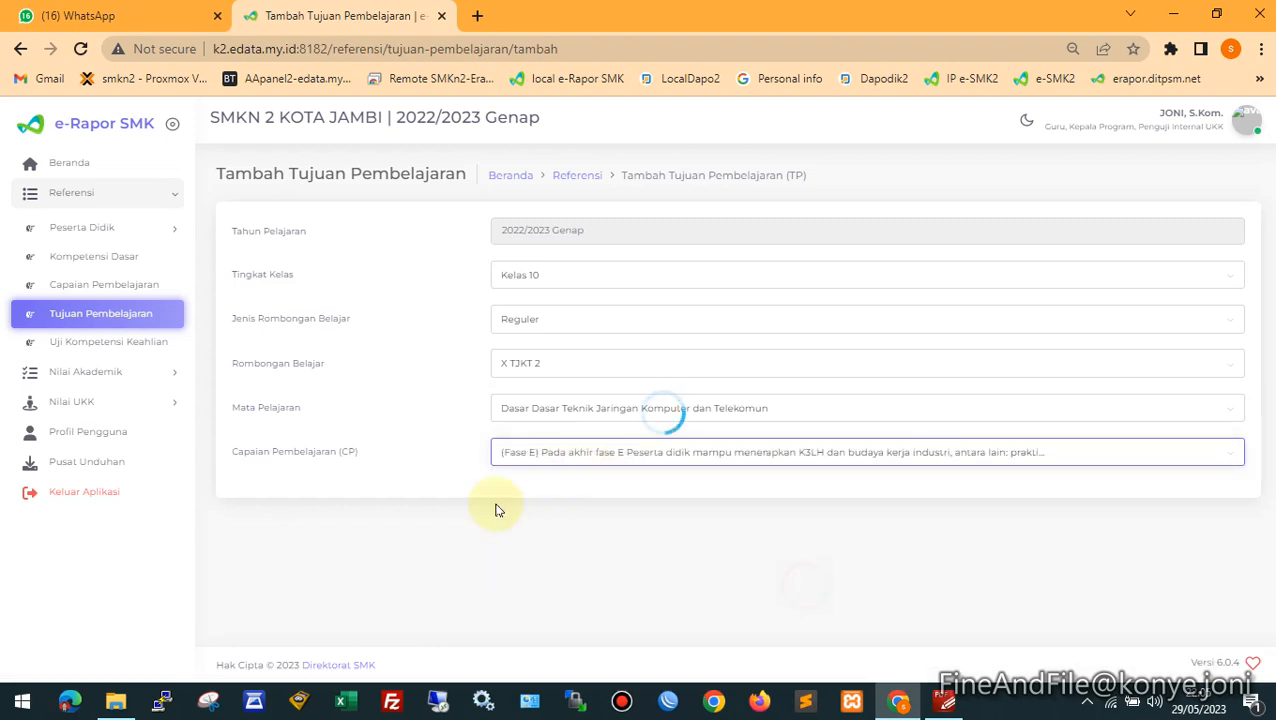
left_click(862, 508)
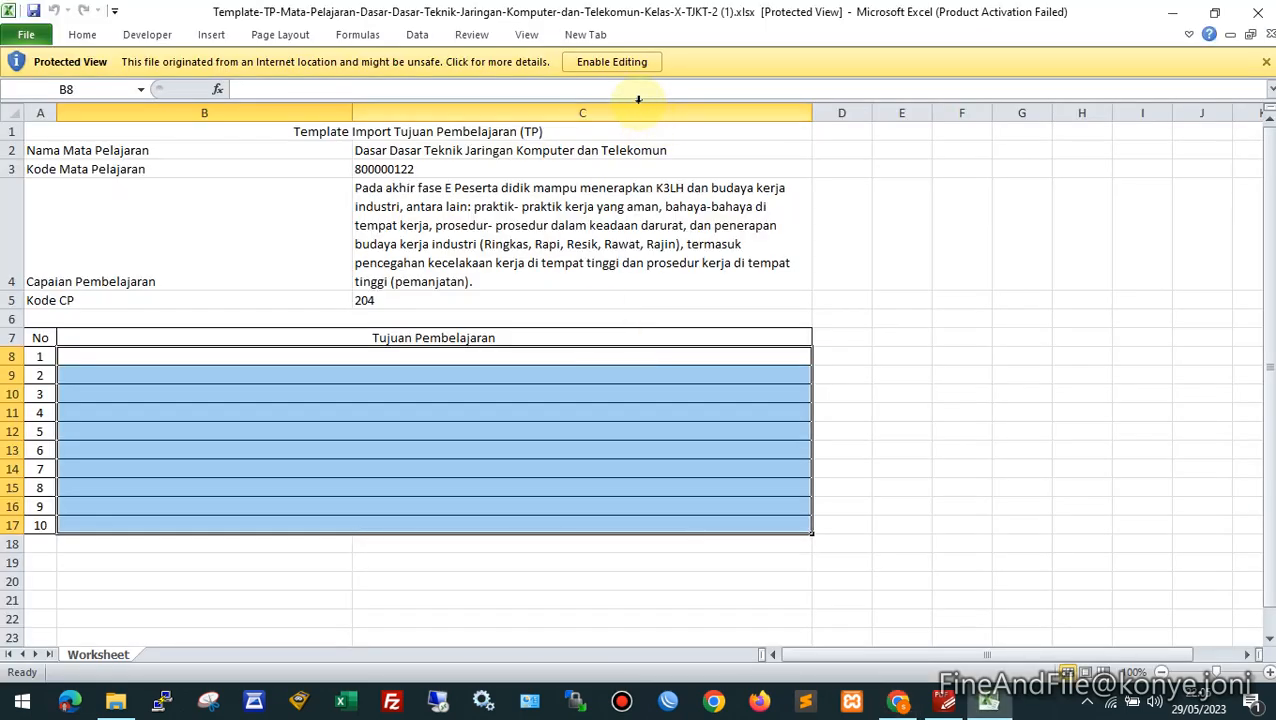
left_click(619, 63)
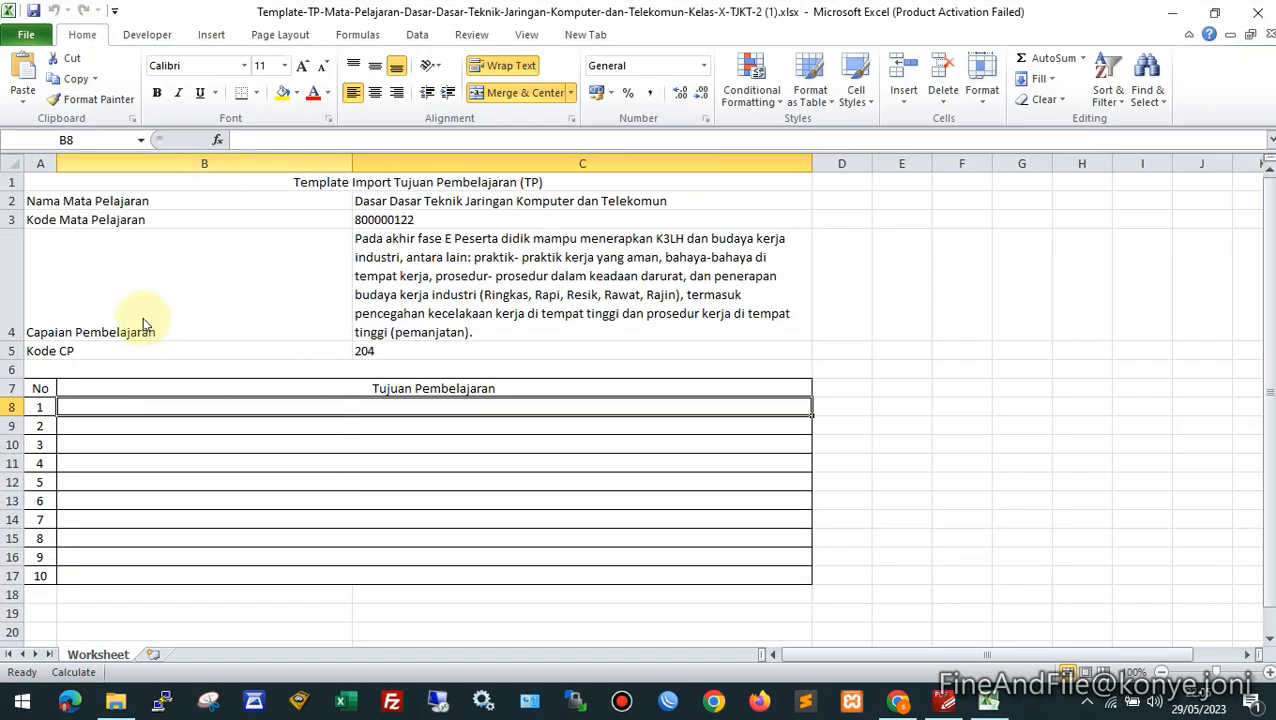
left_click(205, 289)
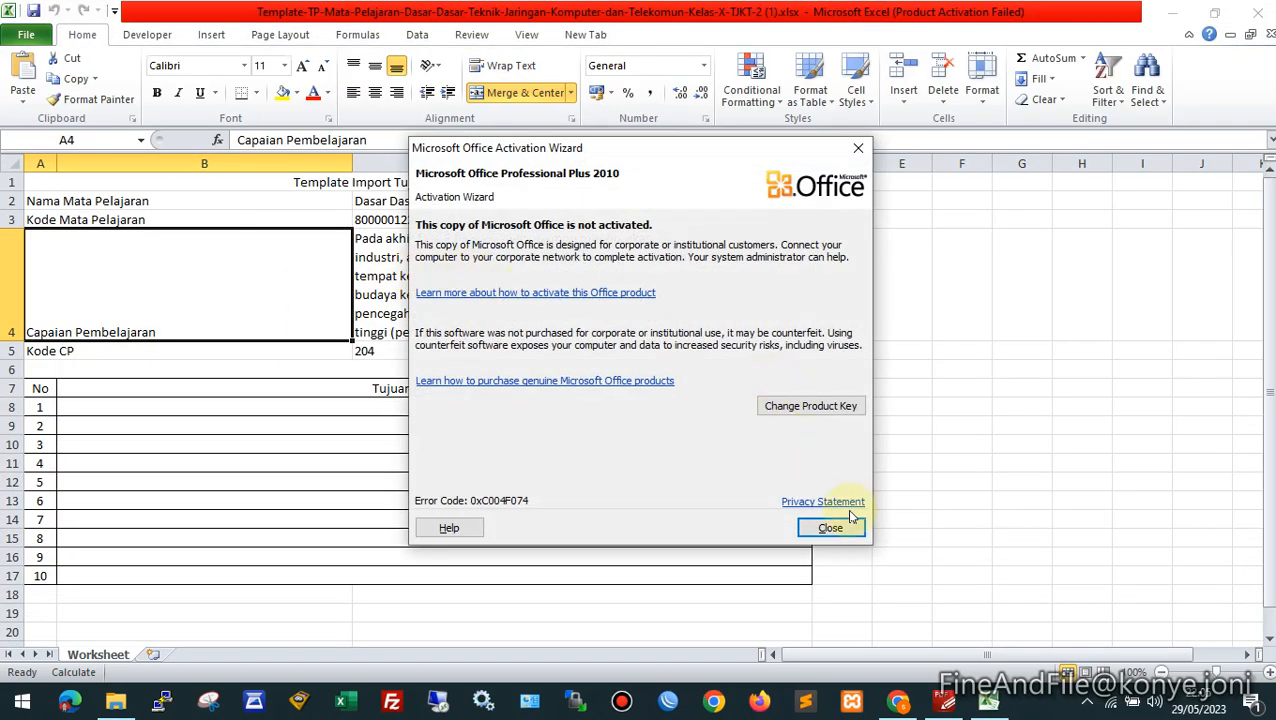
left_click(830, 527)
left_click(485, 277)
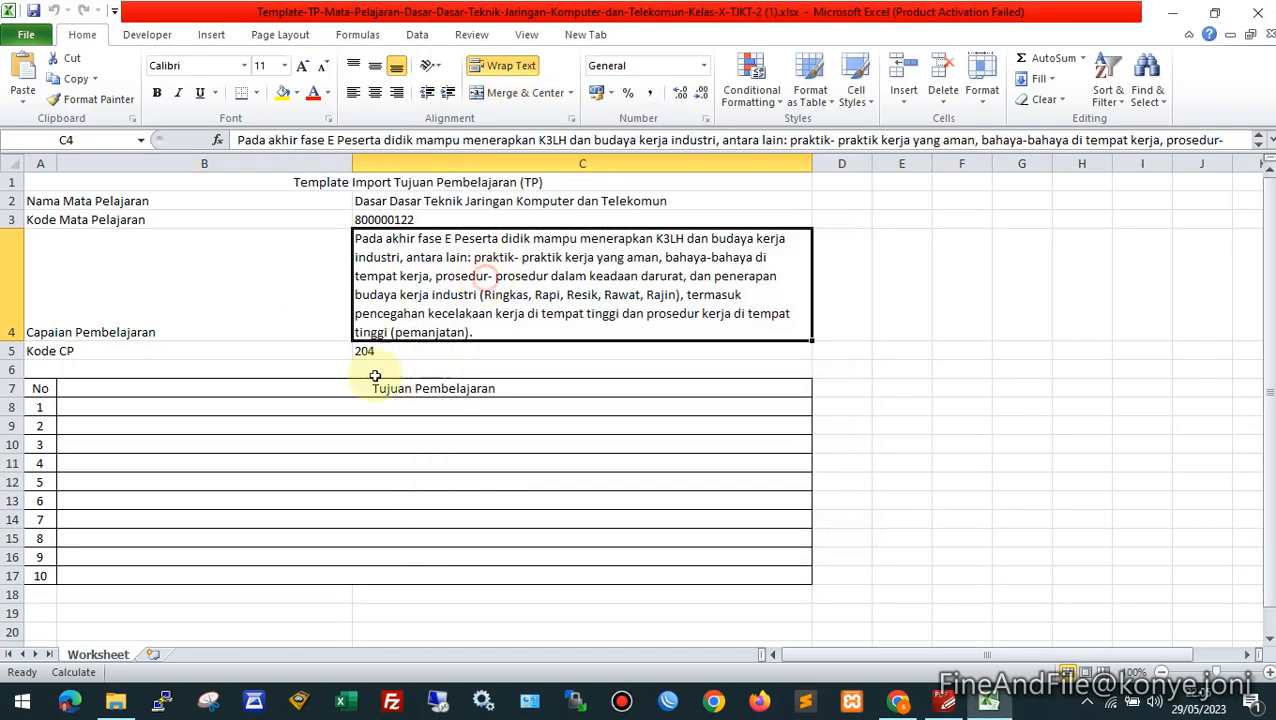
Paste the copied K3LH description into the first Tujuan Pembelajaran row, B8, and make row 8 taller to fit the text
double_click(143, 407)
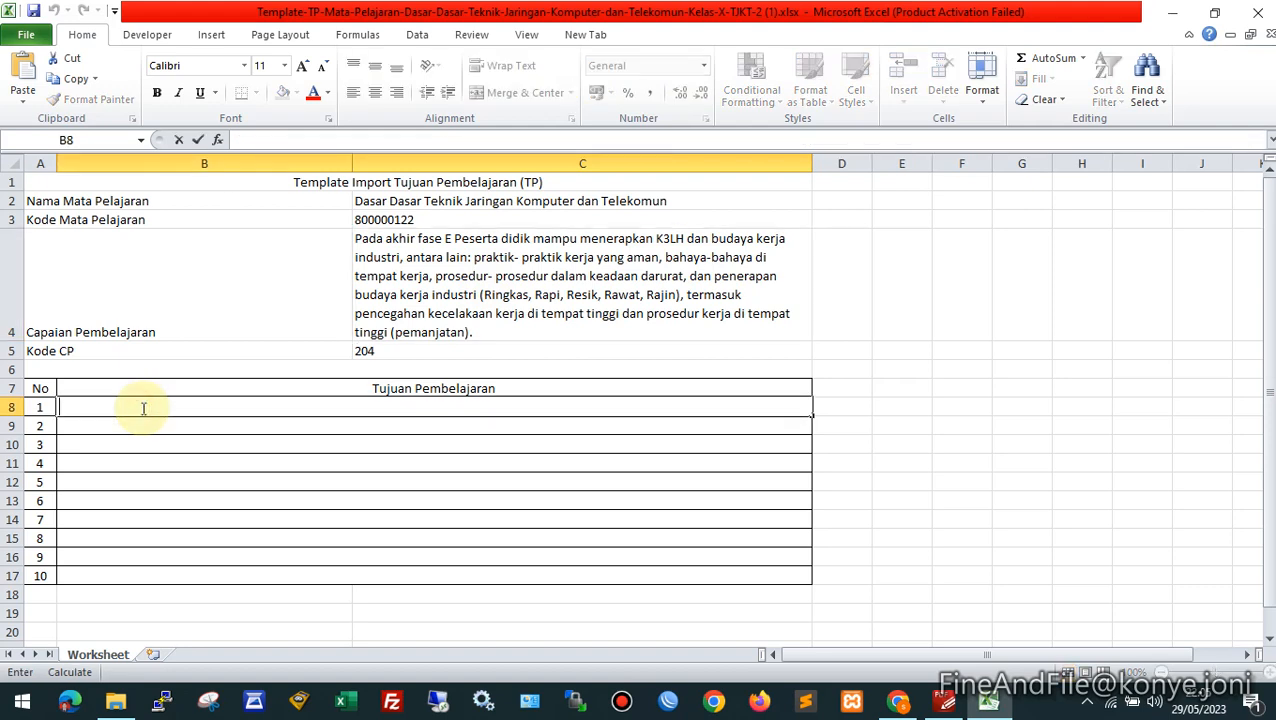
type("mampu menerapkan K3LH dan budaya kerja industri, antara lain: praktik- praktik kerja yang aman, bahaya-bahaya di tempat kerja, prosedur- prosedur dalam keadaan darurat, dan penerapan budaya kerja industri (Ringkas, Rapi, Resik, Rawat, Rajin), termasuk pencegahan kecelakaan kerja di tempat tinggi dan prosedur kerja di tempat tinggi (pemanjatan).")
key("Return")
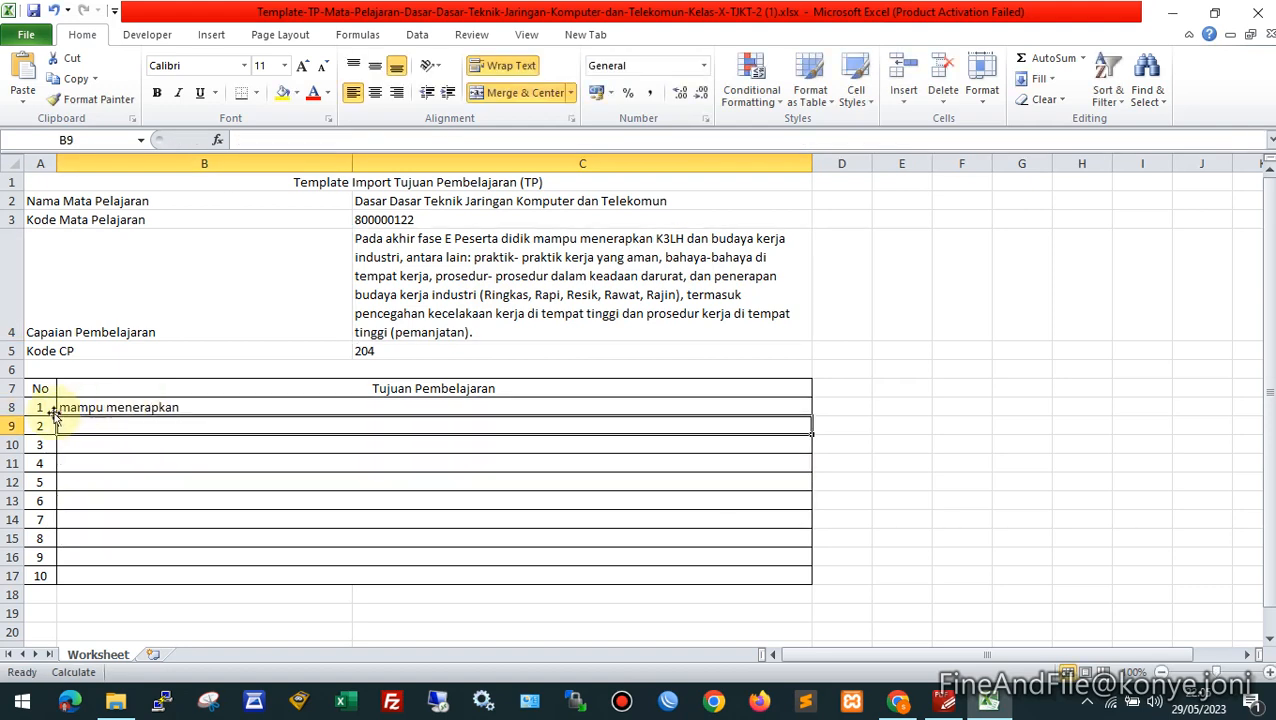
left_click_drag(10, 420, 12, 500)
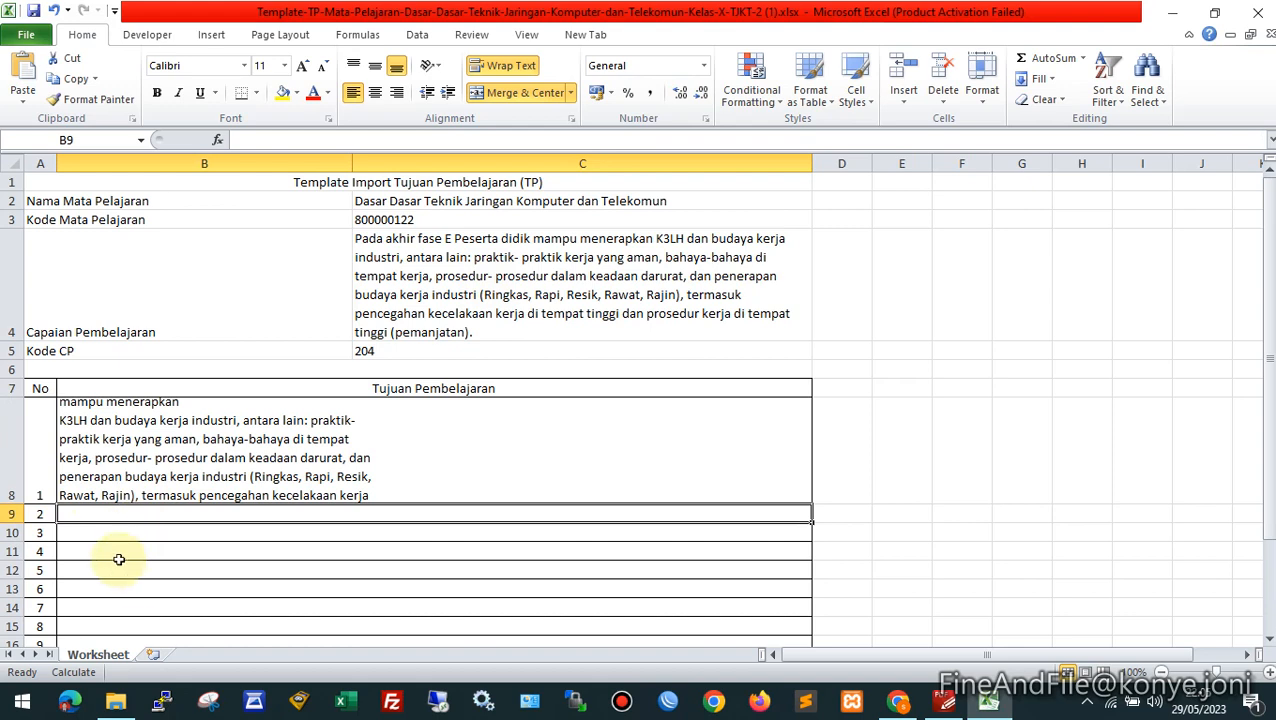
scroll(78, 408, "down", 1)
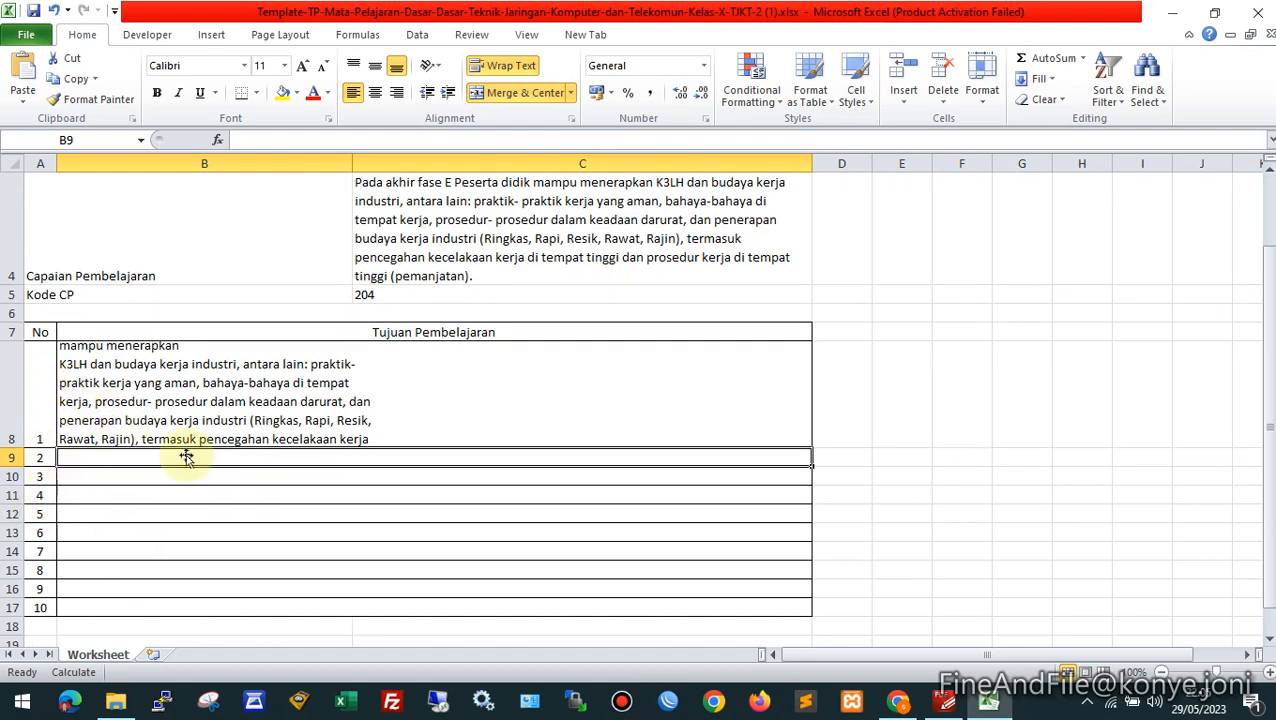
Remove the line breaks inside the K3LH description in B8 so it runs as one continuous paragraph ending with "(pemanjatan)"
left_click(342, 348)
double_click(407, 366)
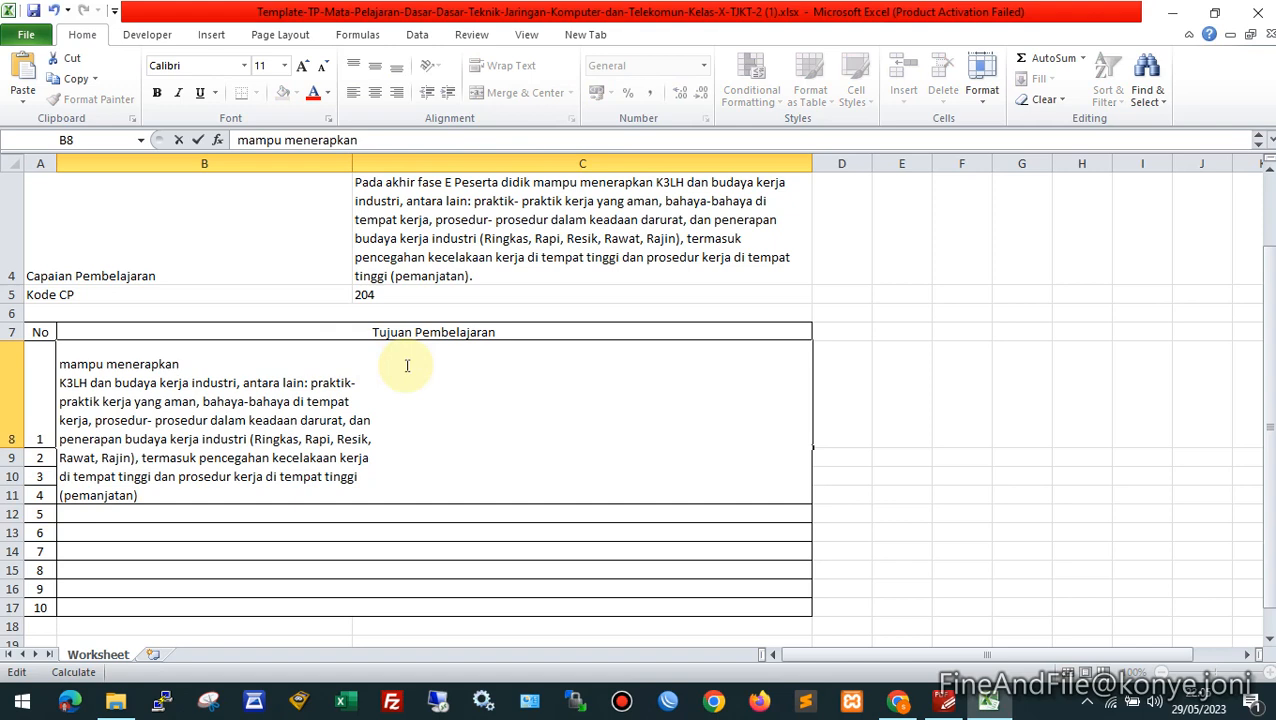
key("Delete")
key("Down")
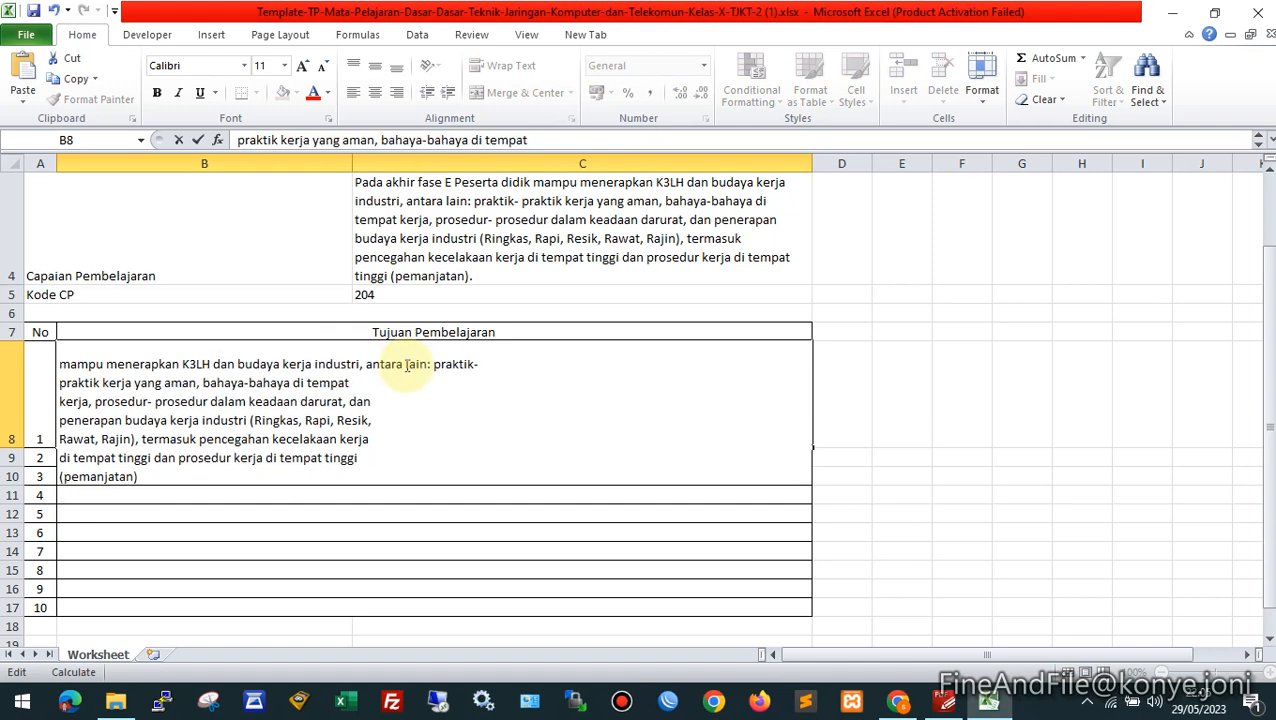
left_click(540, 360)
key("Delete")
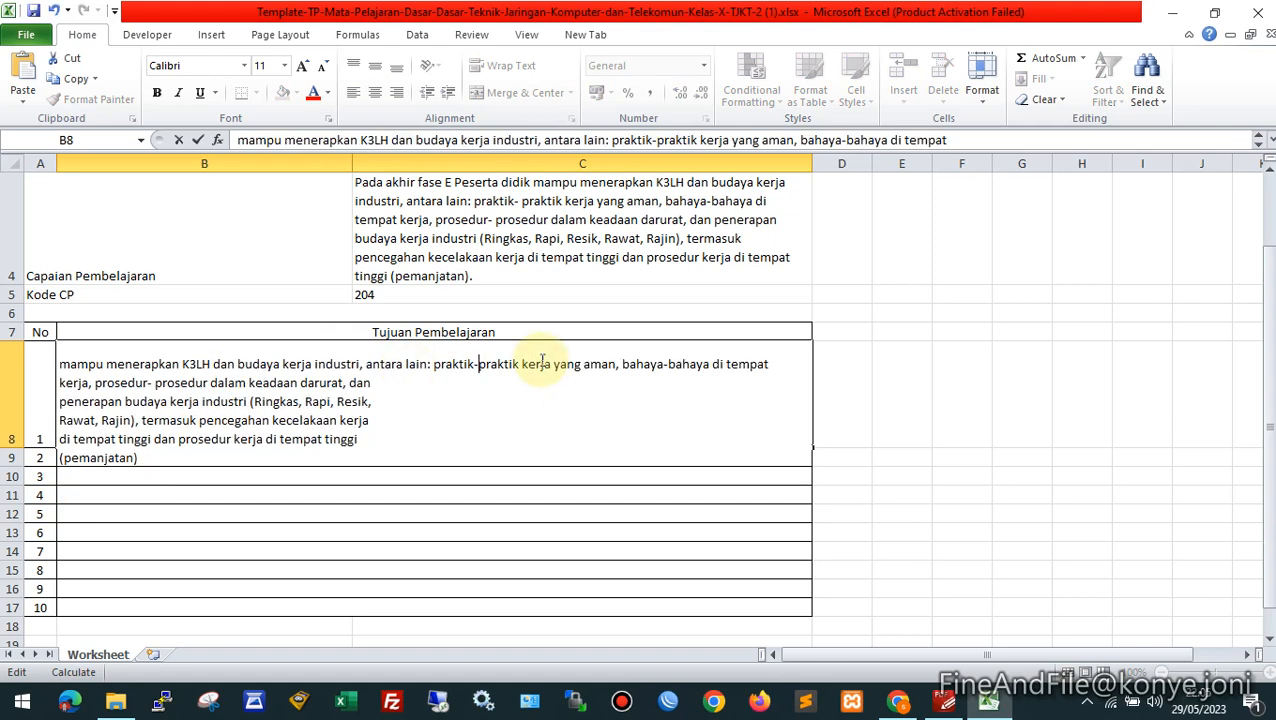
key("Down")
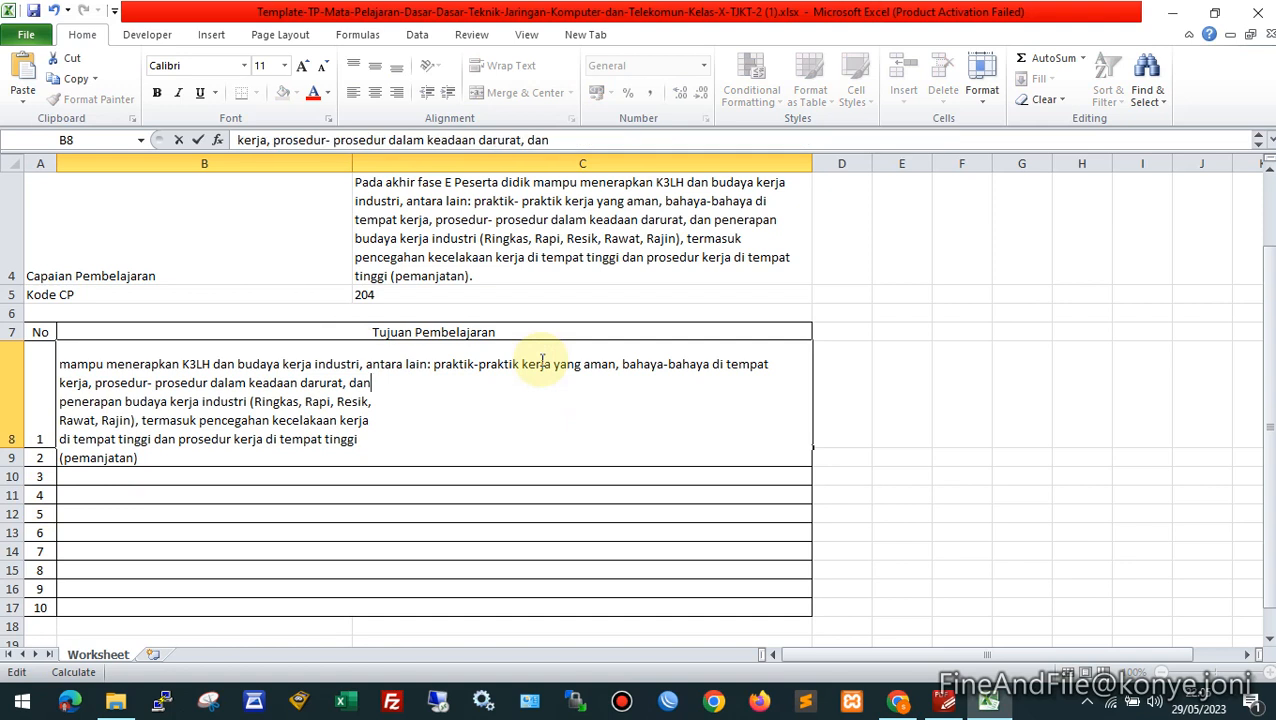
key("Delete")
key("Down")
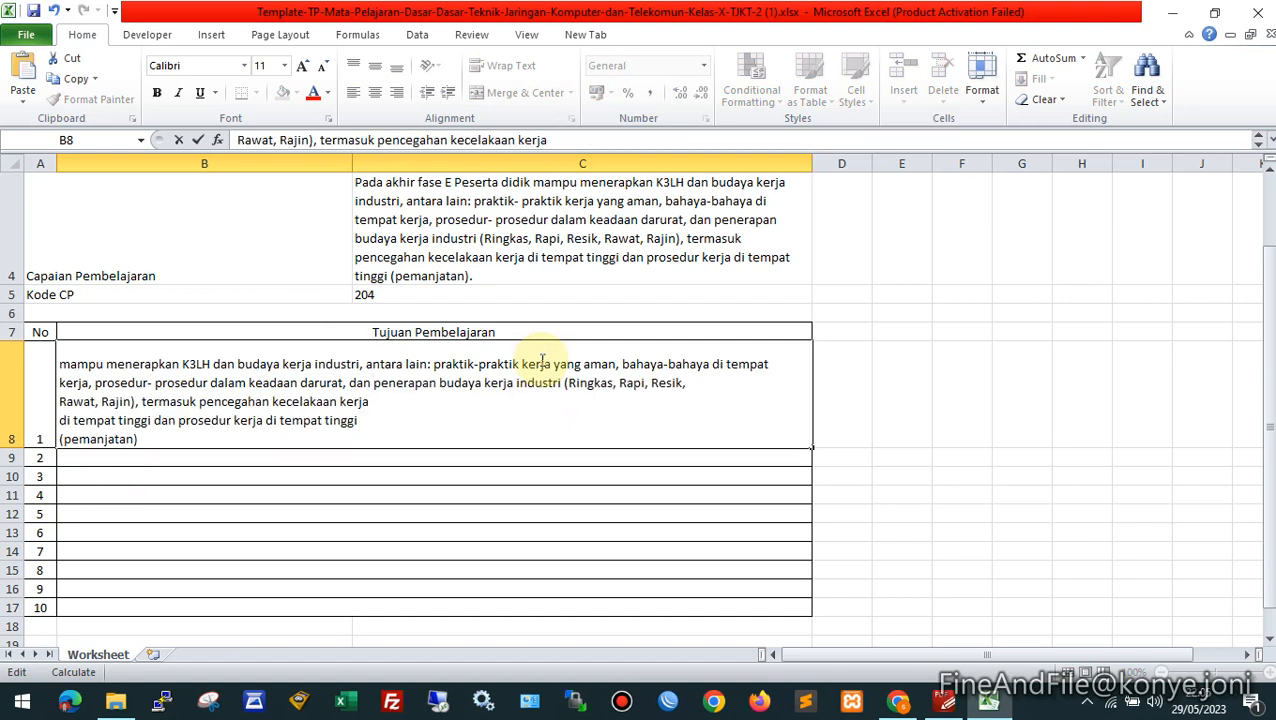
left_click(716, 381)
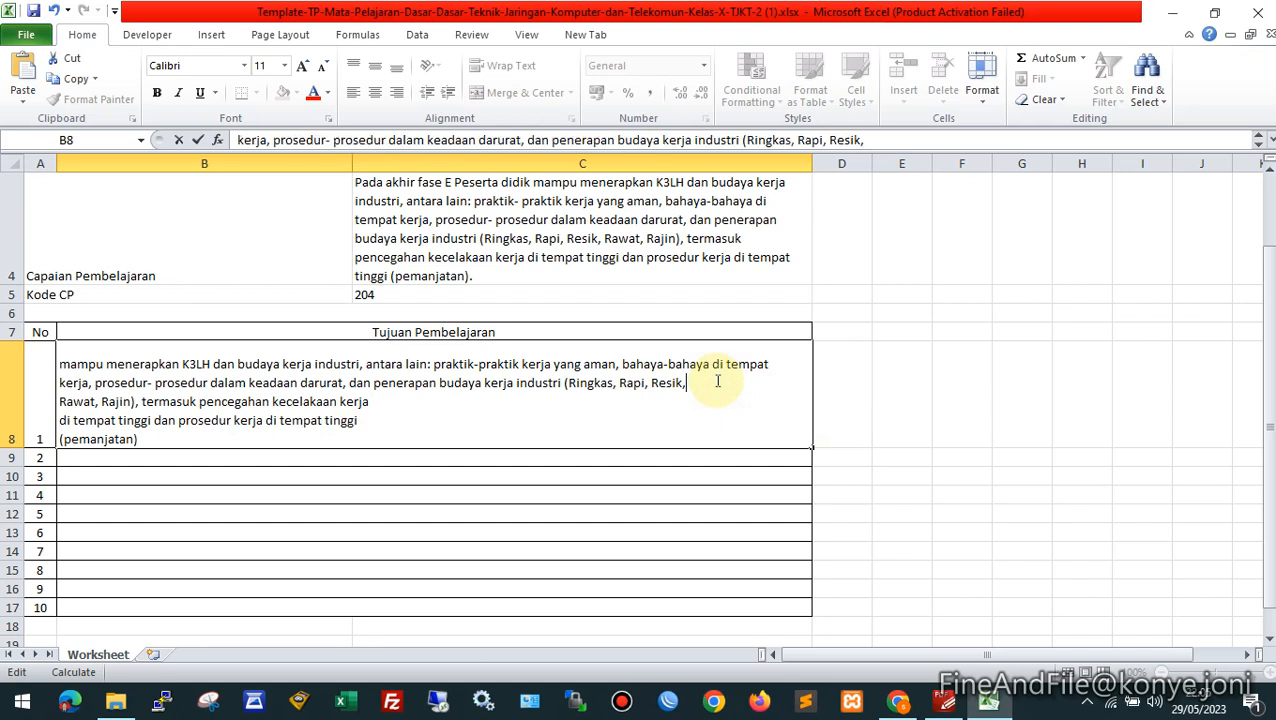
key("Delete")
key("Down")
key("Delete")
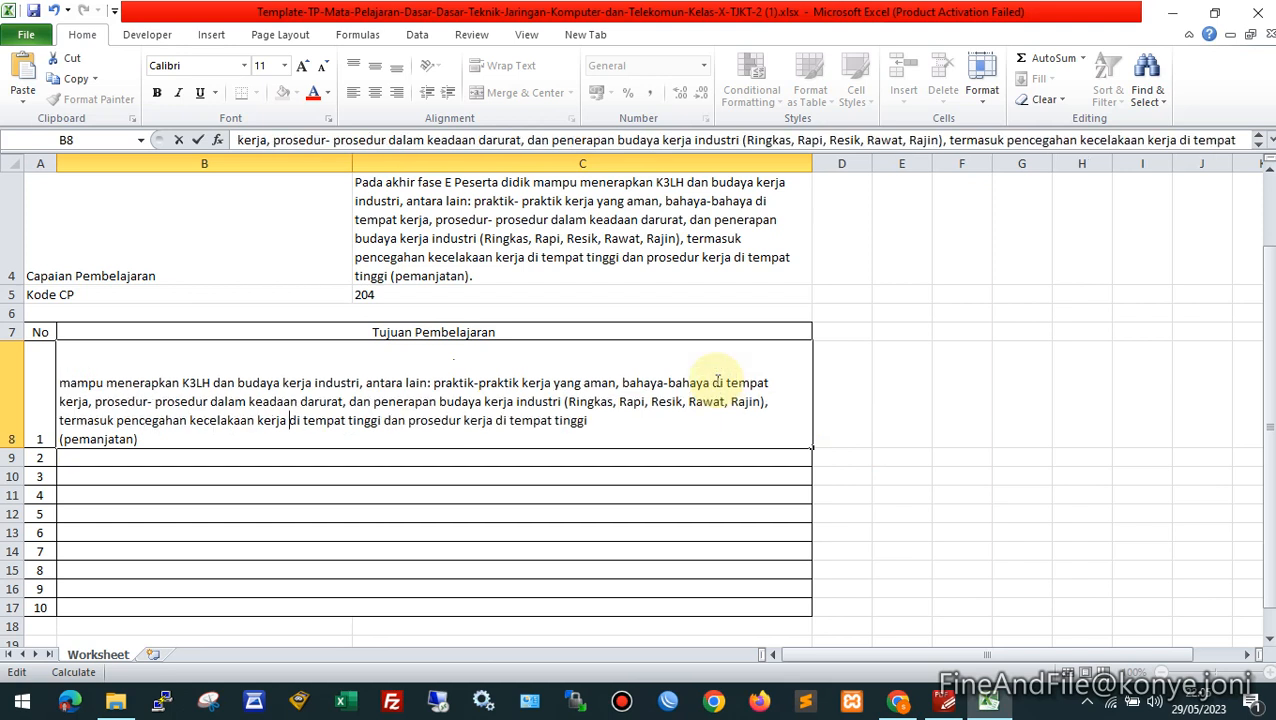
left_click(659, 418)
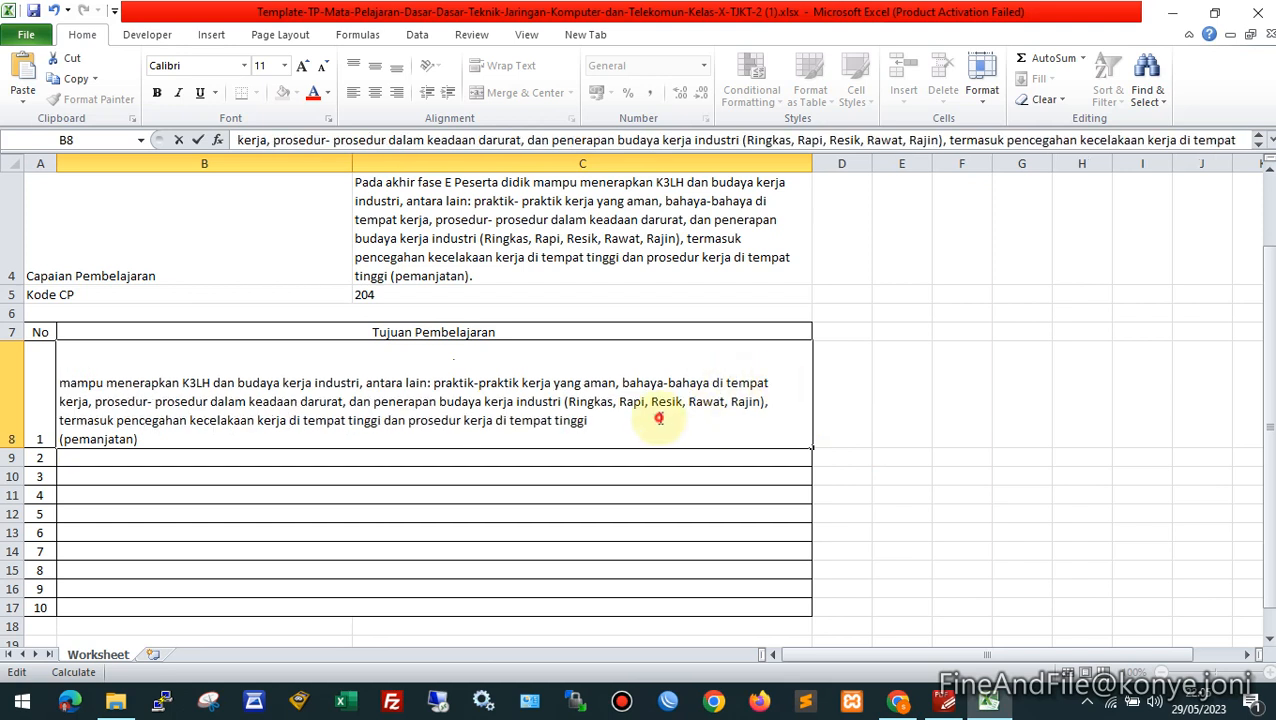
key("Delete")
left_click(983, 419)
Align the text in B8 to the top of the cell, and close the workbook with its changes saved
left_click(361, 360)
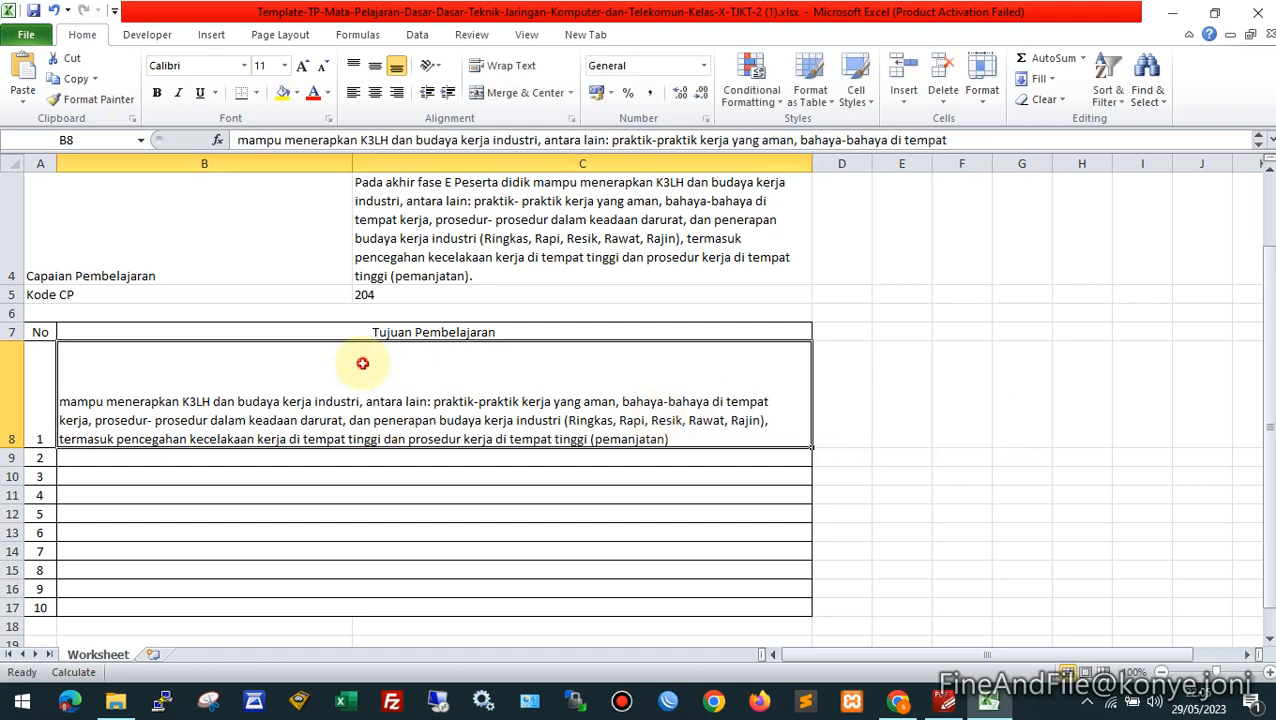
left_click(353, 65)
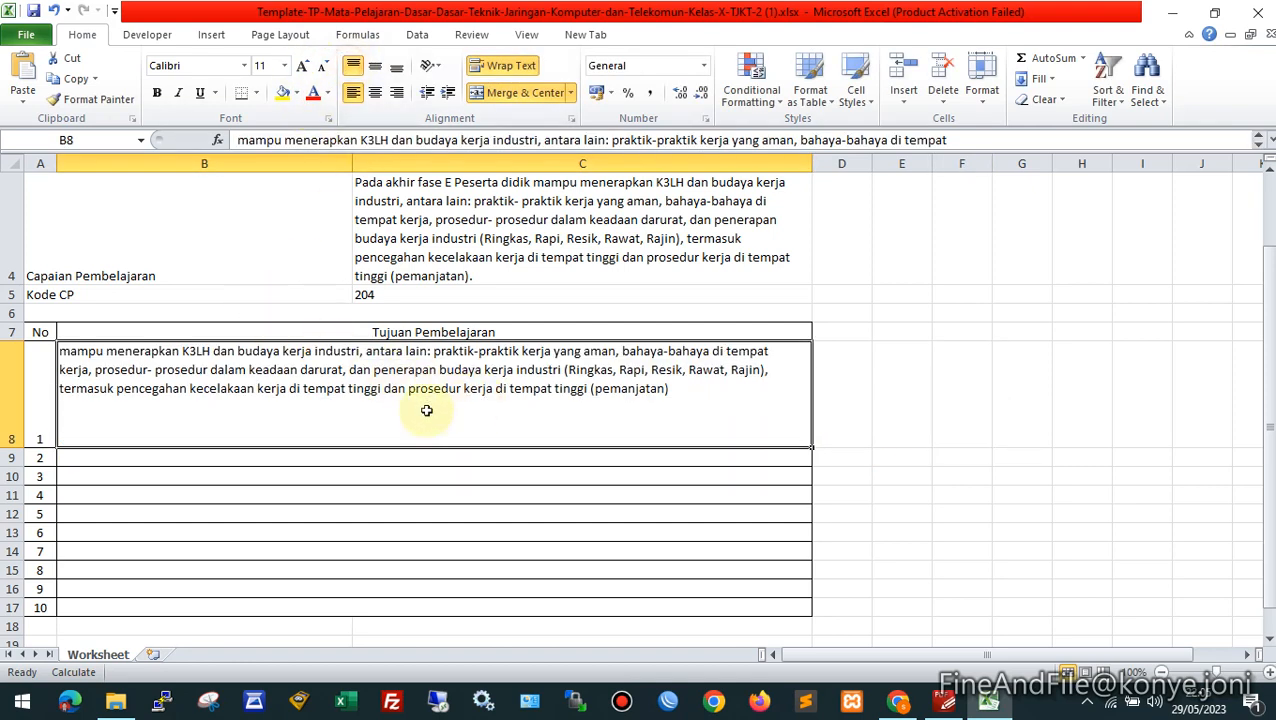
left_click(1261, 18)
left_click(550, 381)
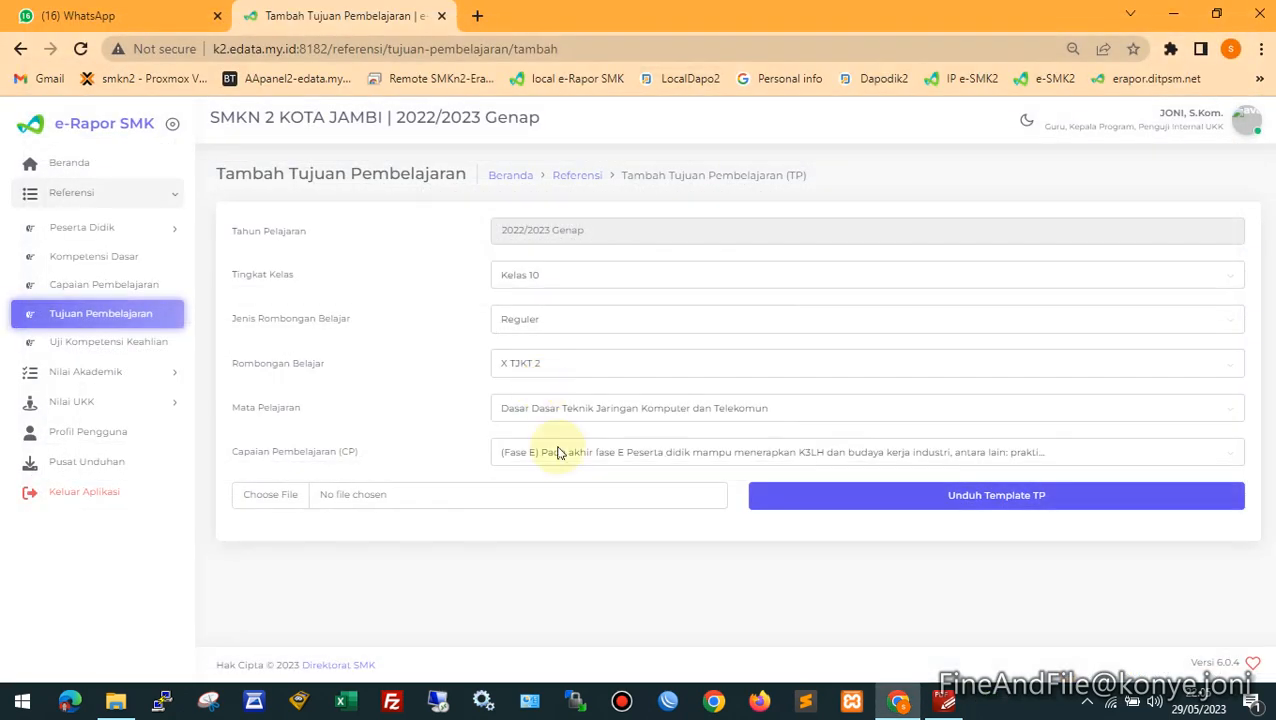
Upload the completed template Template-TP-Mata-Pelajaran-Dasar-Dasar-Teknik-Jaringan-Komputer-dan-Telekomun-Kelas-X-TJKT-2 (1).xlsx from Downloads to the Tujuan Pembelajaran form
left_click(281, 505)
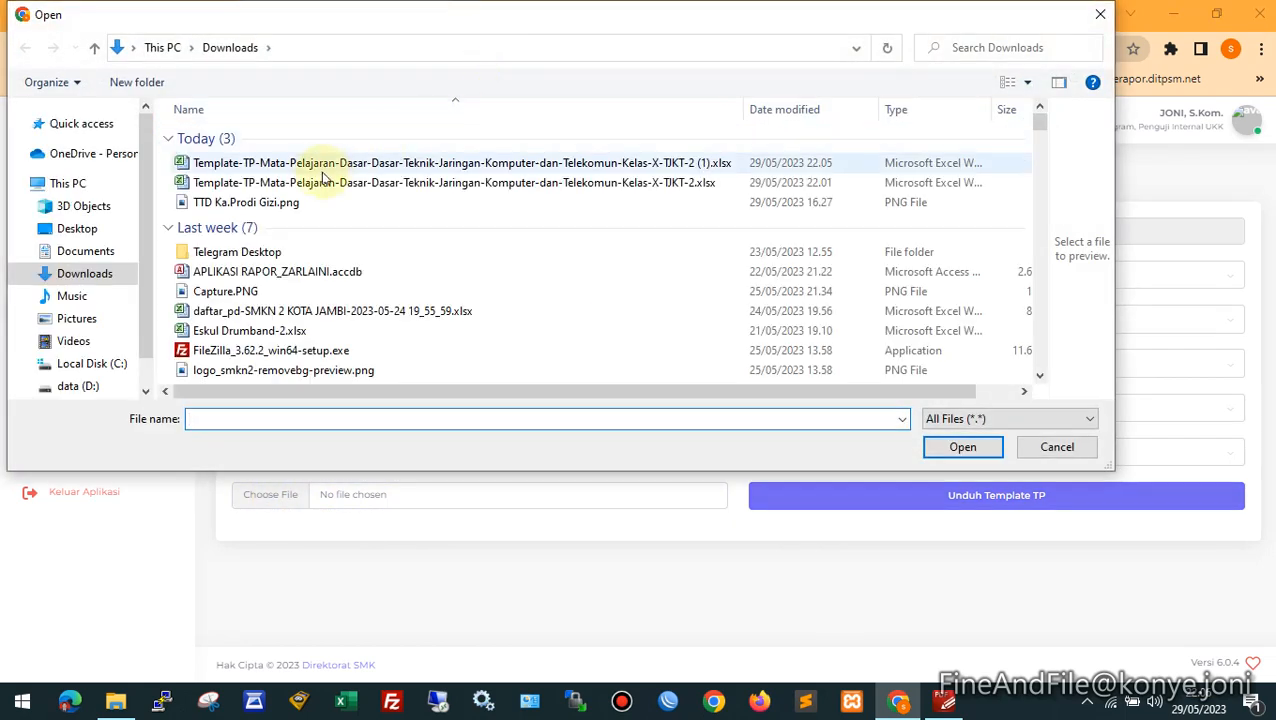
left_click(712, 168)
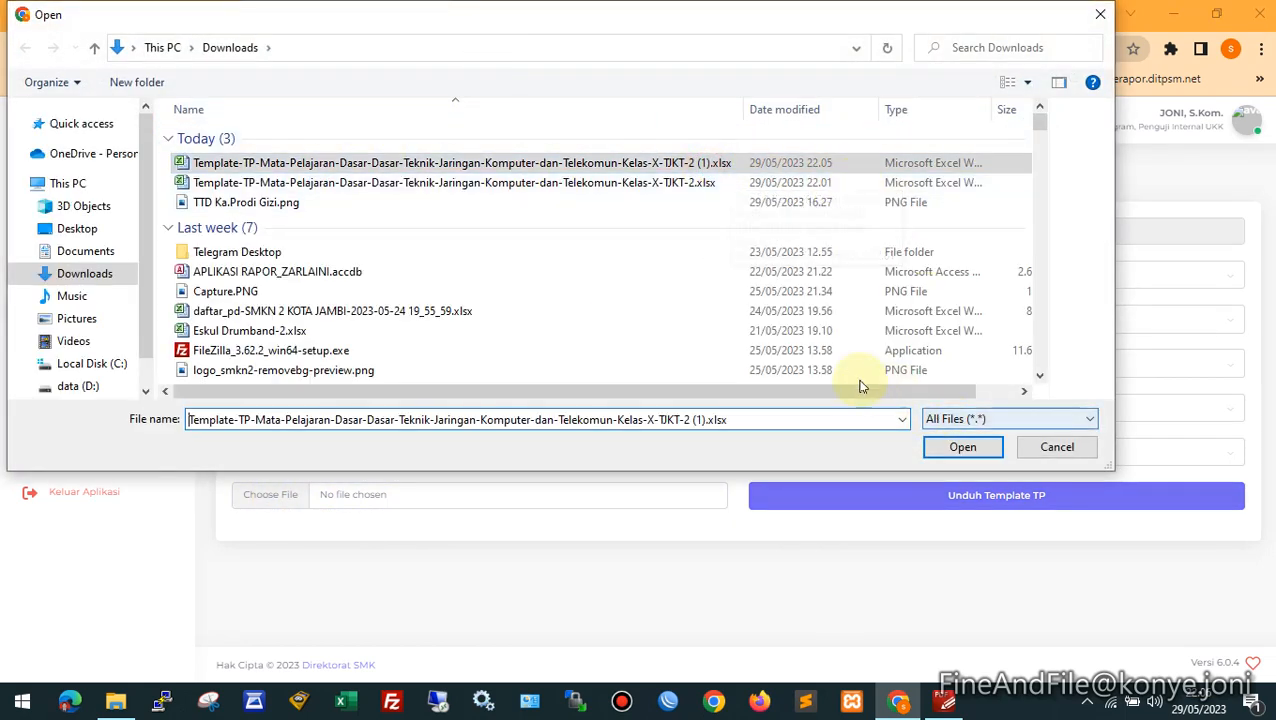
left_click(829, 383)
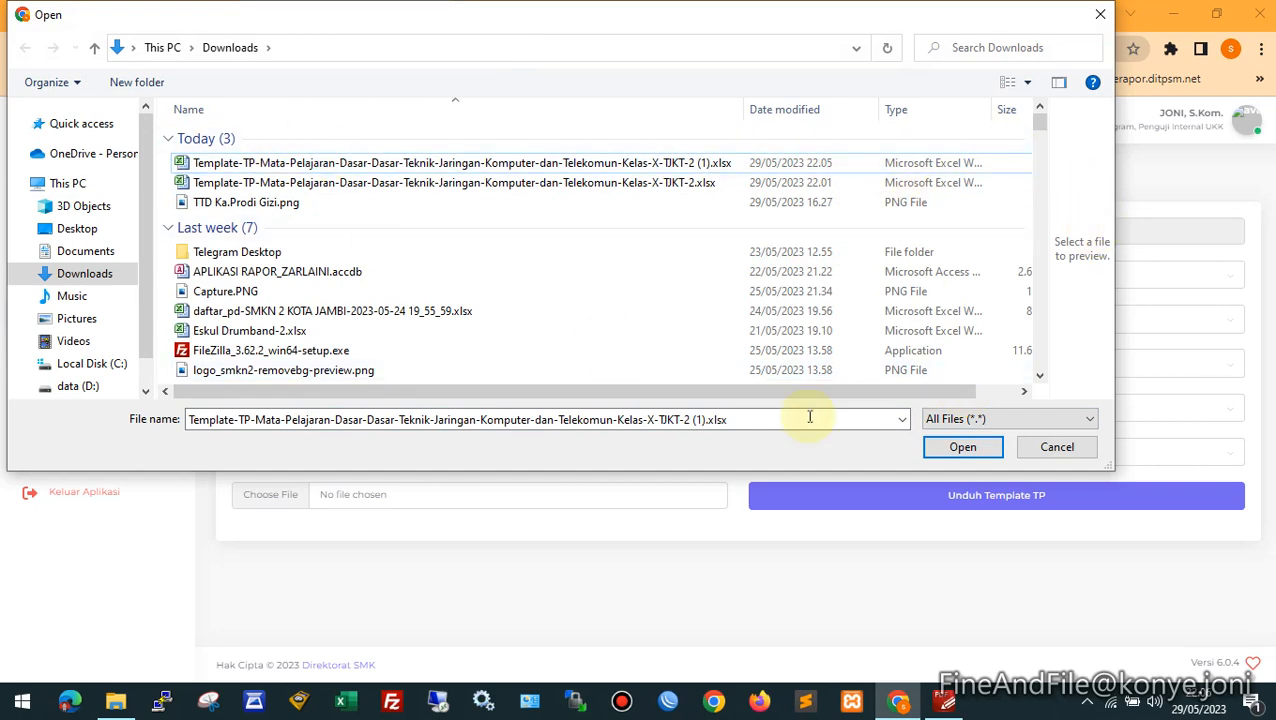
left_click(765, 165)
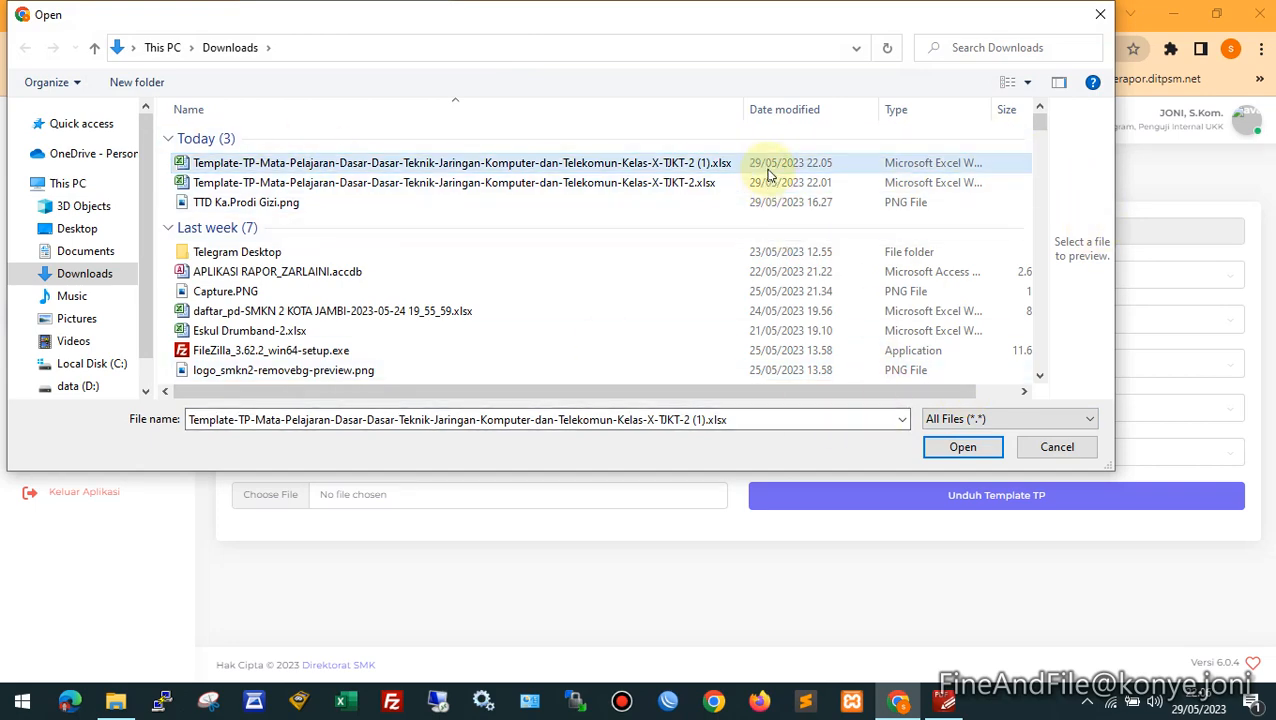
left_click(957, 446)
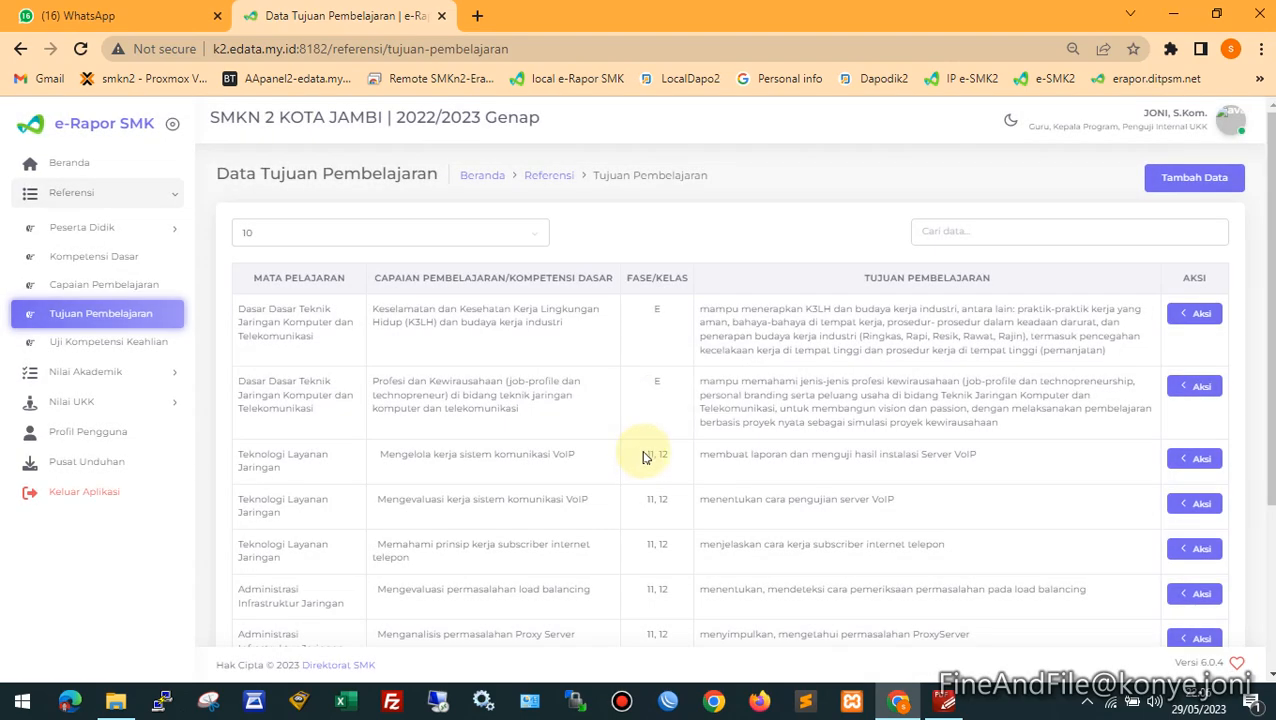
Load the Input Nilai Akhir form for Kelas 10, Reguler, class X TJKT 2, subject Dasar Dasar Teknik Jaringan Komputer dan Telekomun
left_click(87, 381)
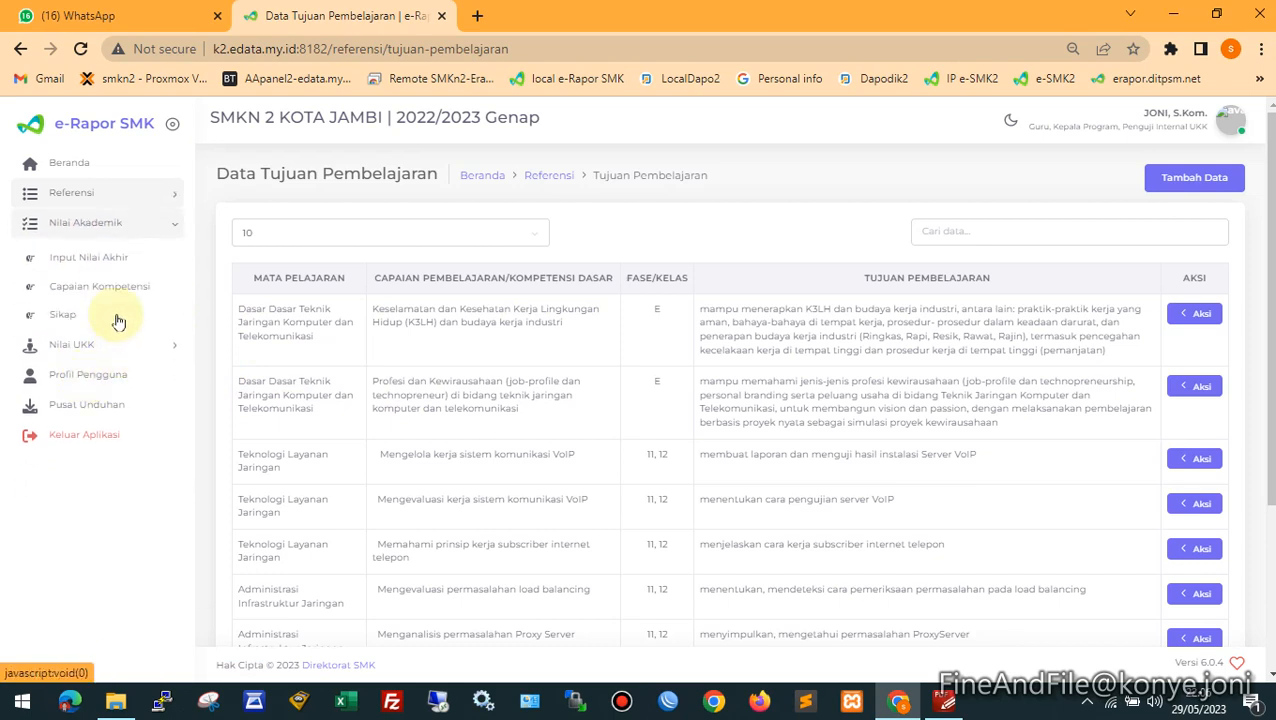
left_click(103, 264)
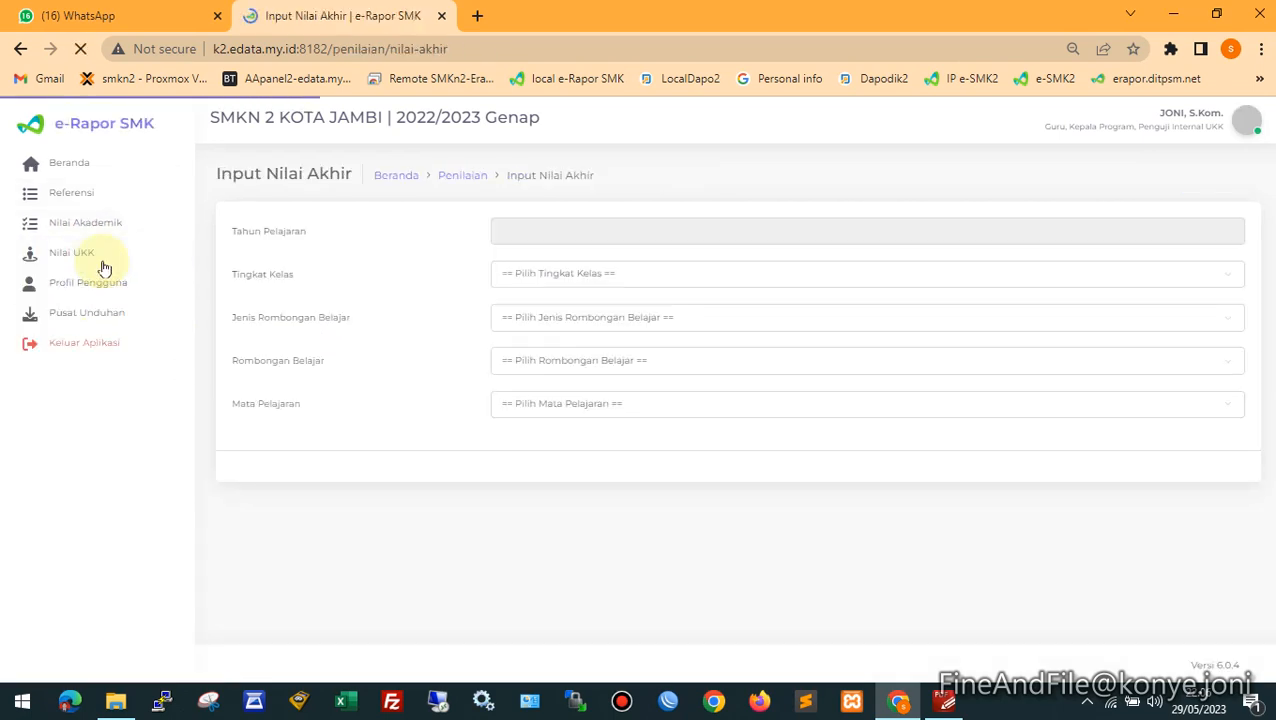
left_click(557, 277)
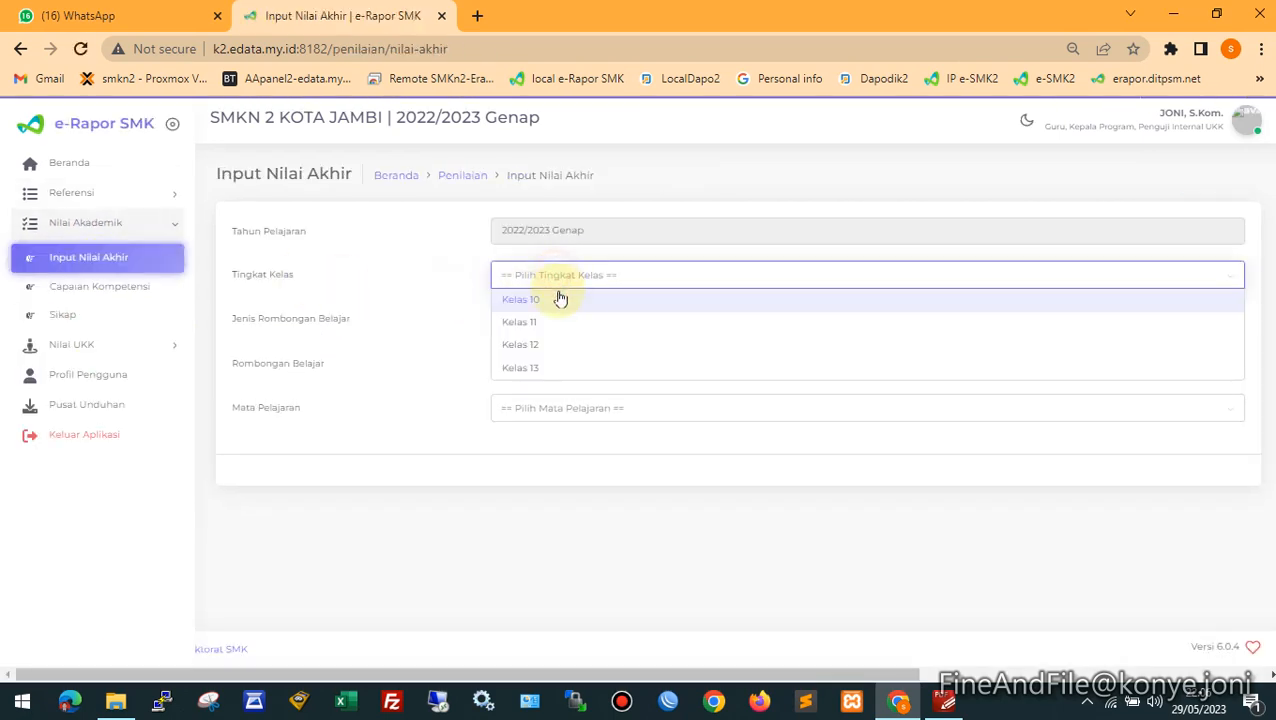
left_click(561, 296)
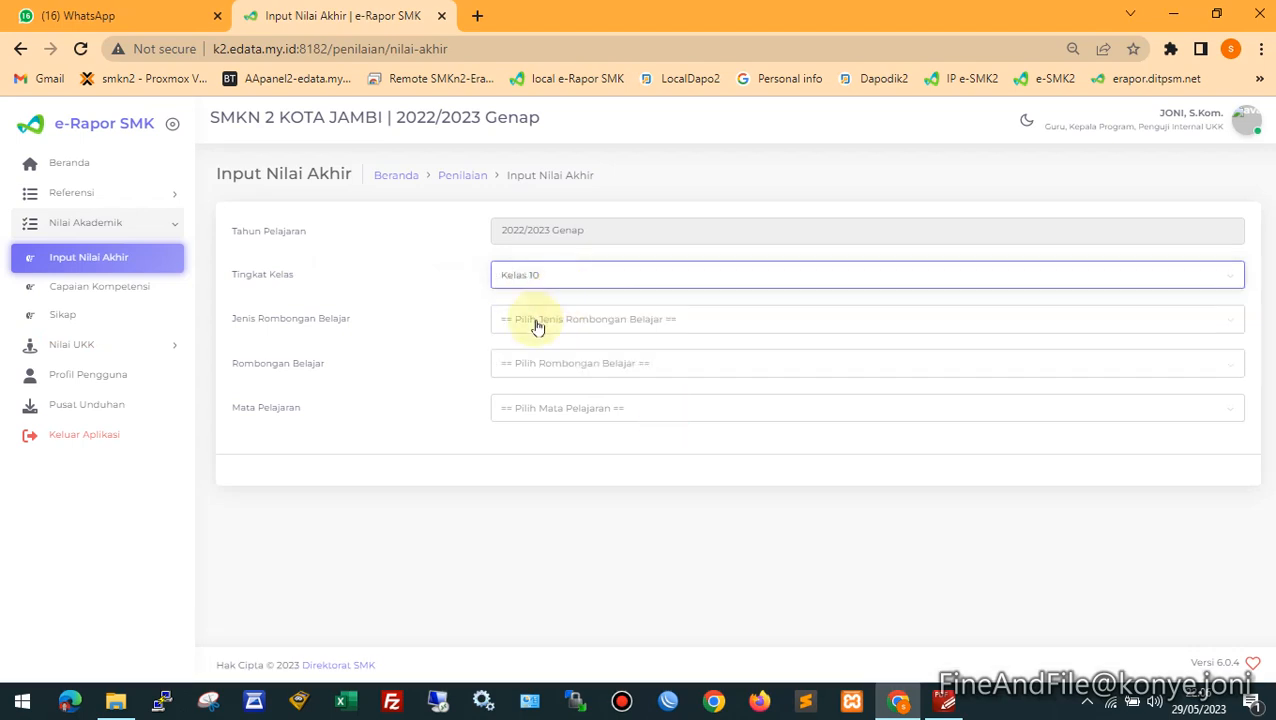
left_click(537, 323)
left_click(537, 341)
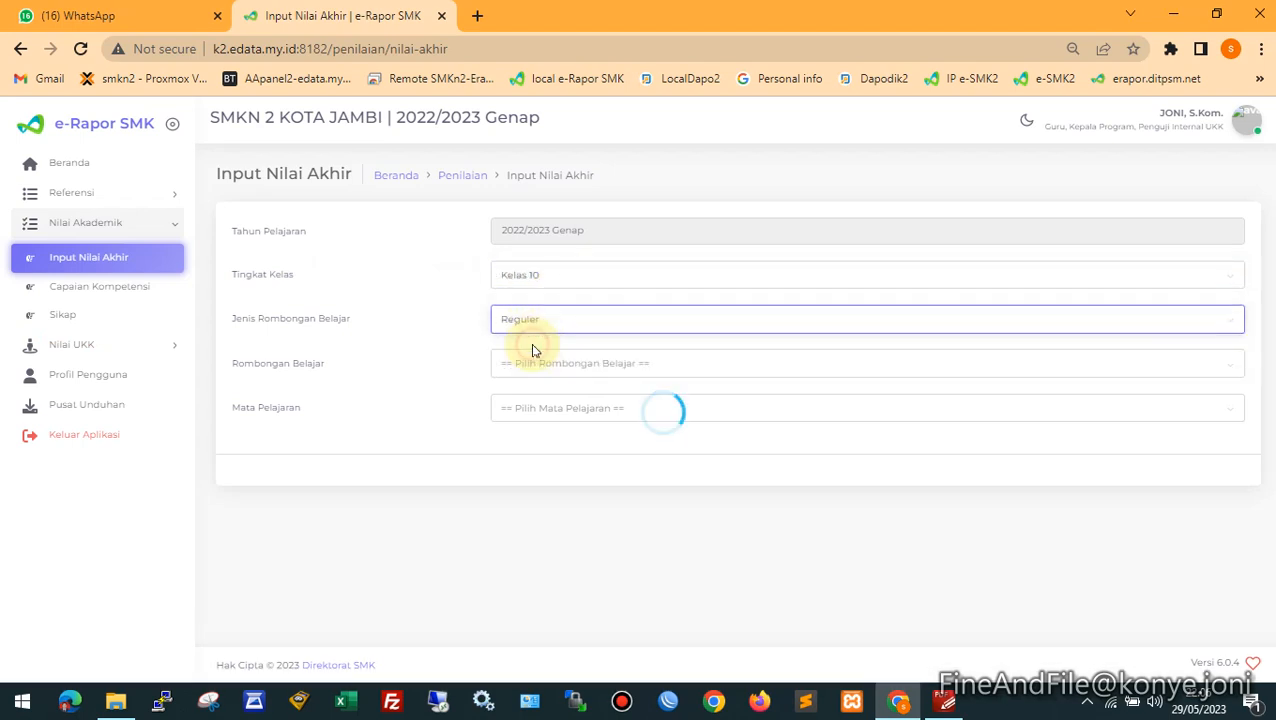
left_click(534, 364)
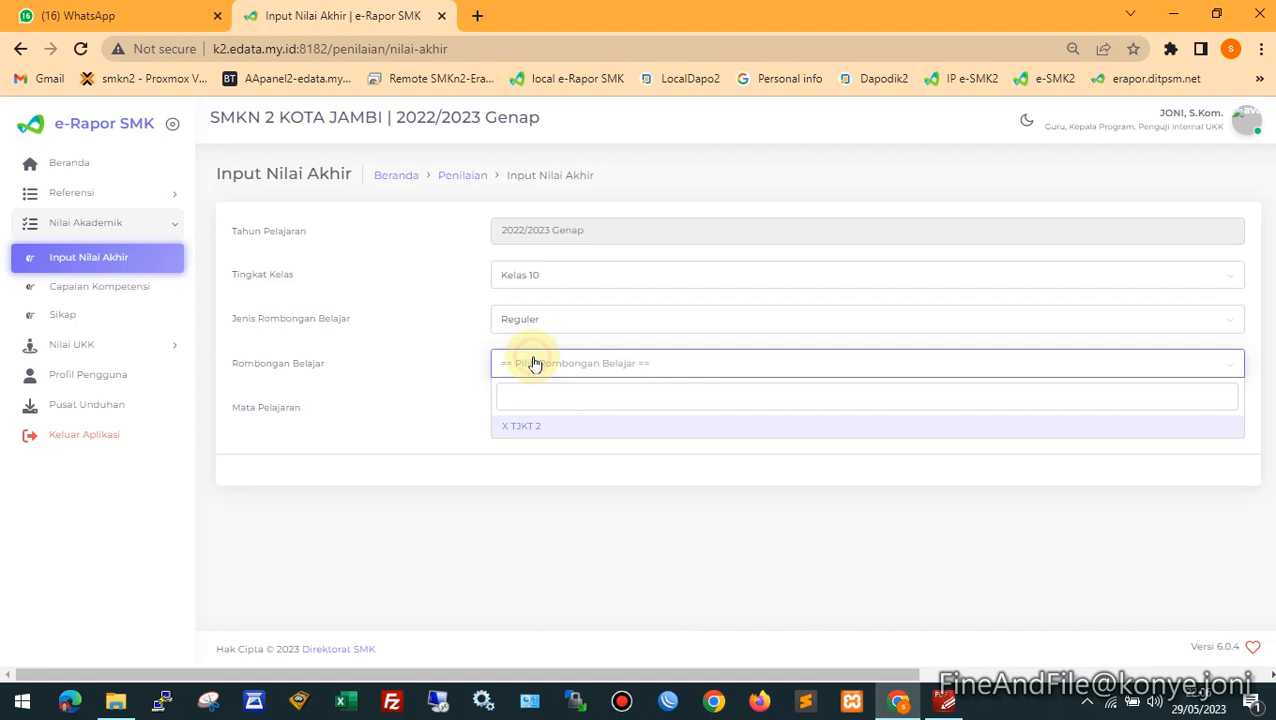
left_click(520, 425)
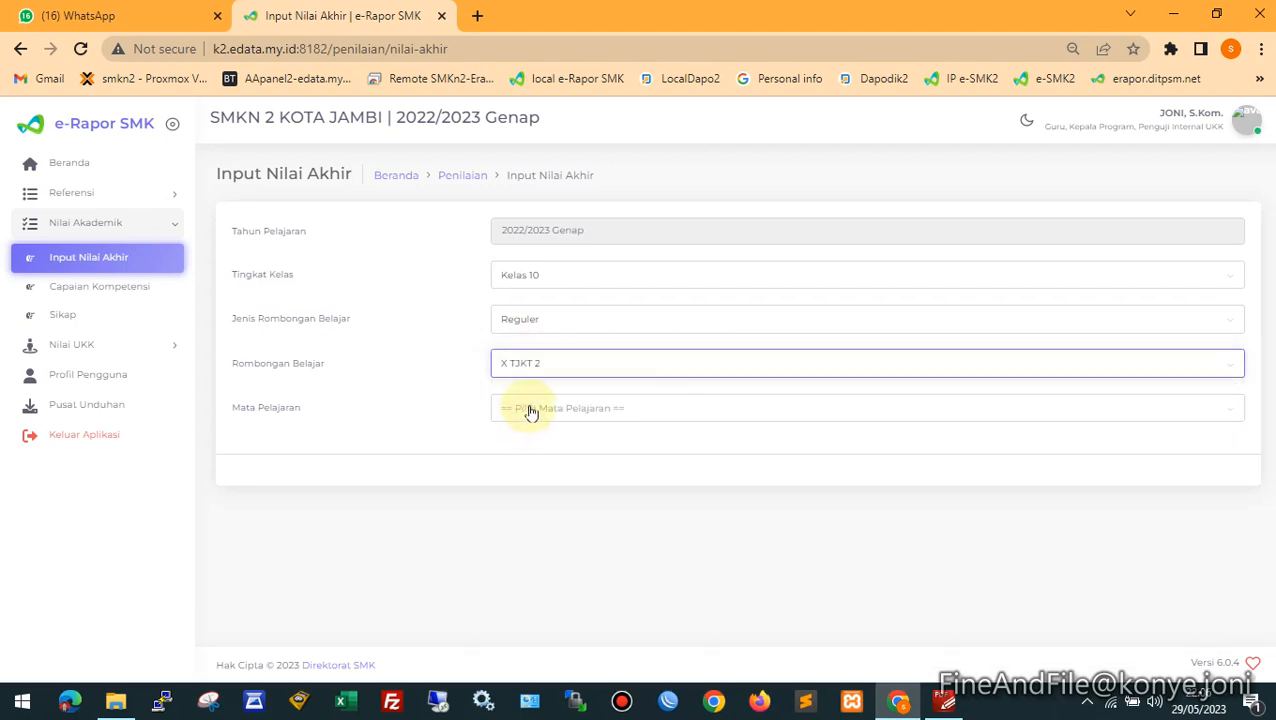
left_click(531, 410)
left_click(533, 466)
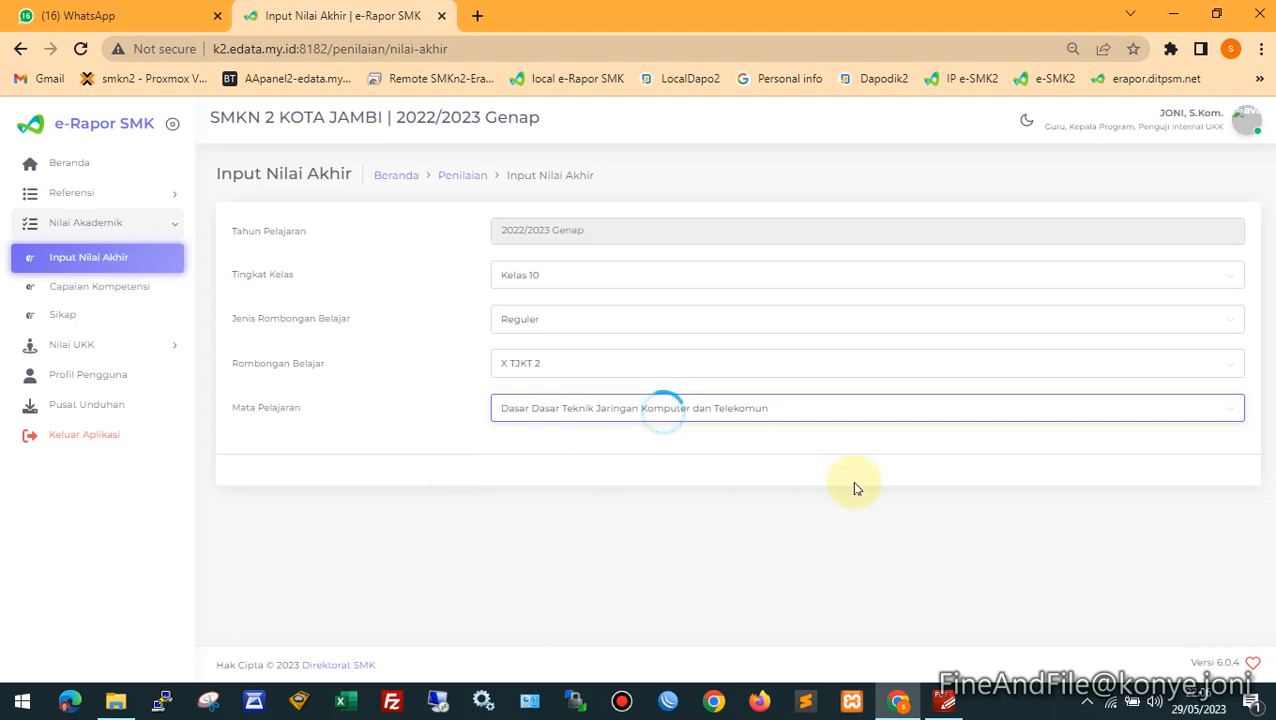
Give the first student a final grade of 80 with K3LH as Dicapai, mark the second student's first objective as Dicapai, and save
scroll(855, 489, "down", 3)
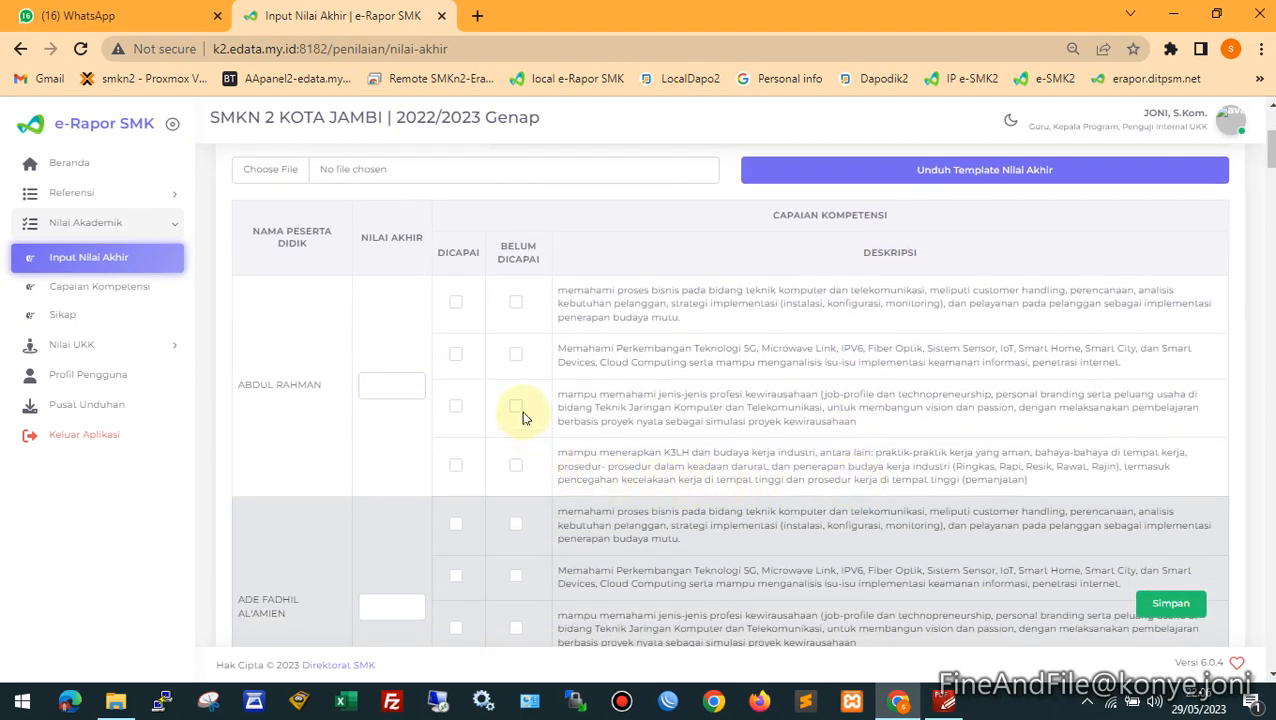
left_click(399, 383)
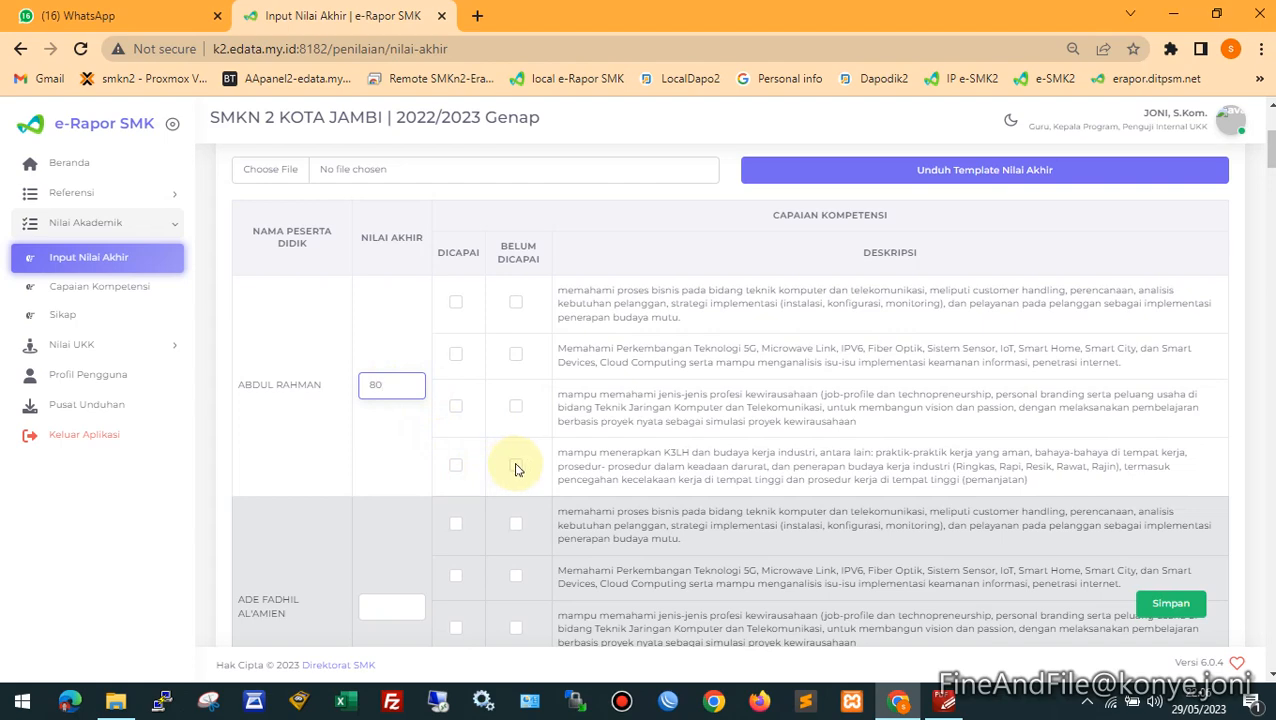
left_click(456, 466)
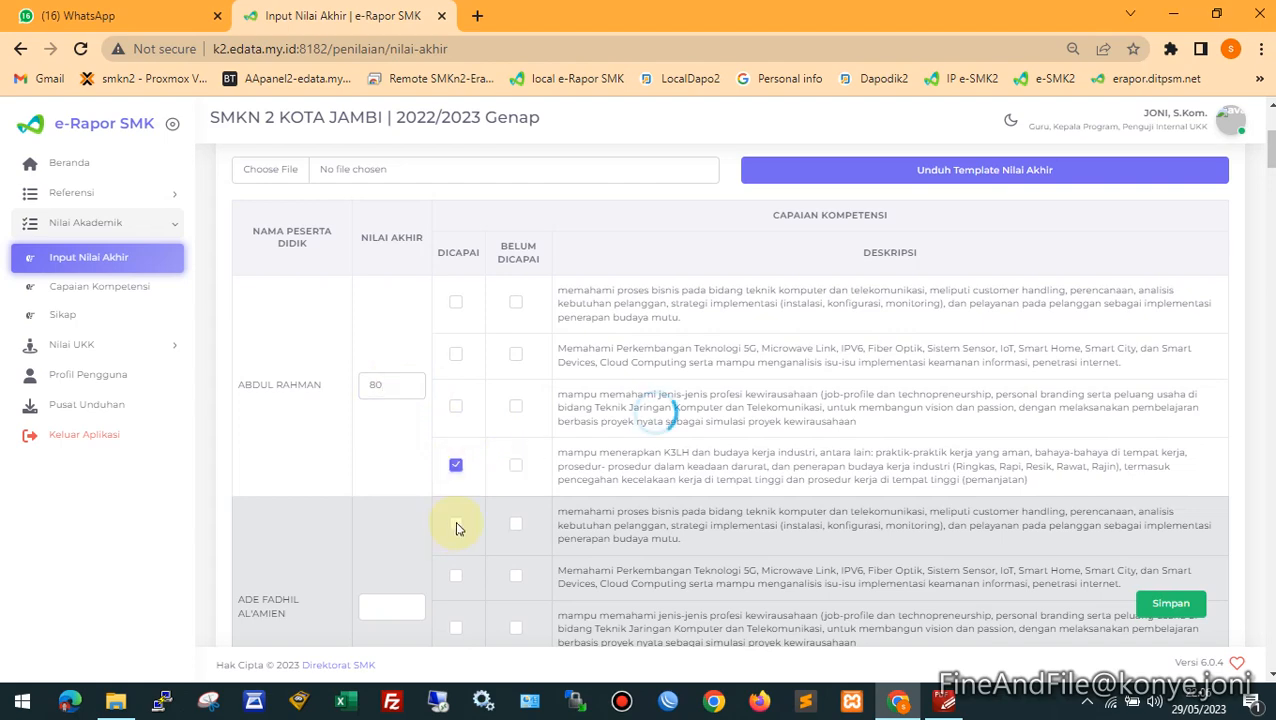
left_click(456, 525)
scroll(738, 466, "down", 1)
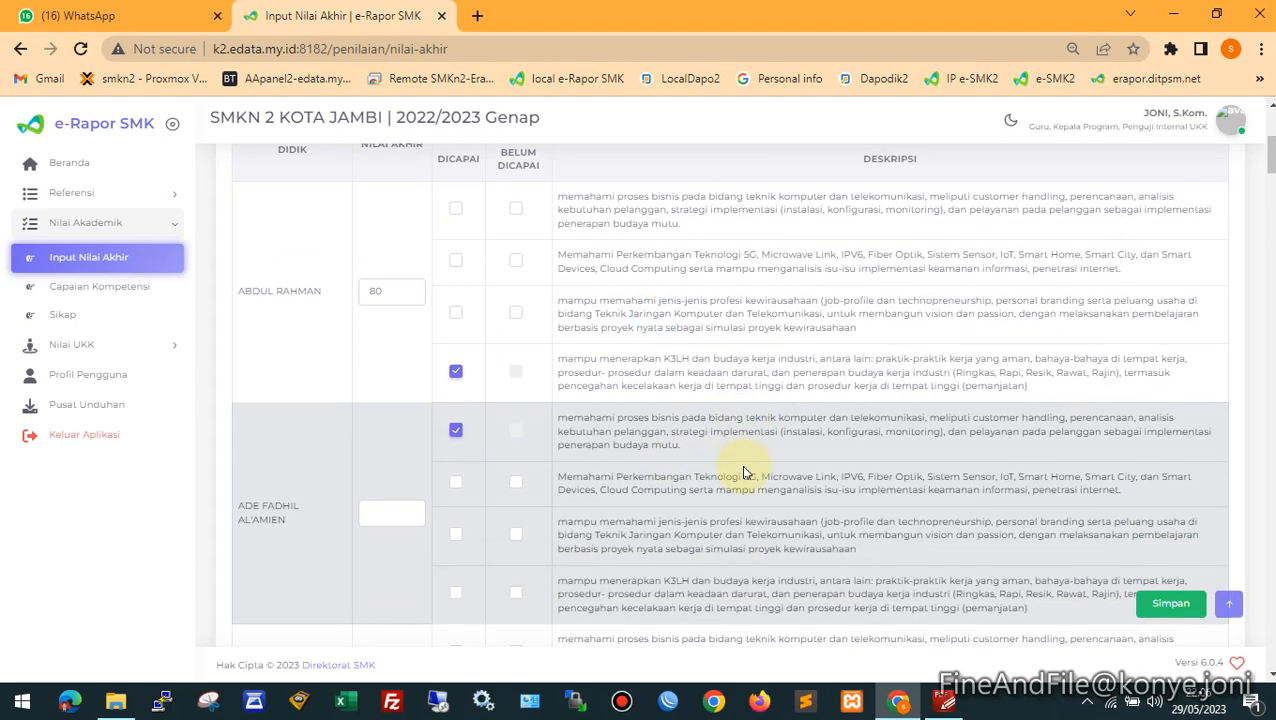
left_click(1167, 613)
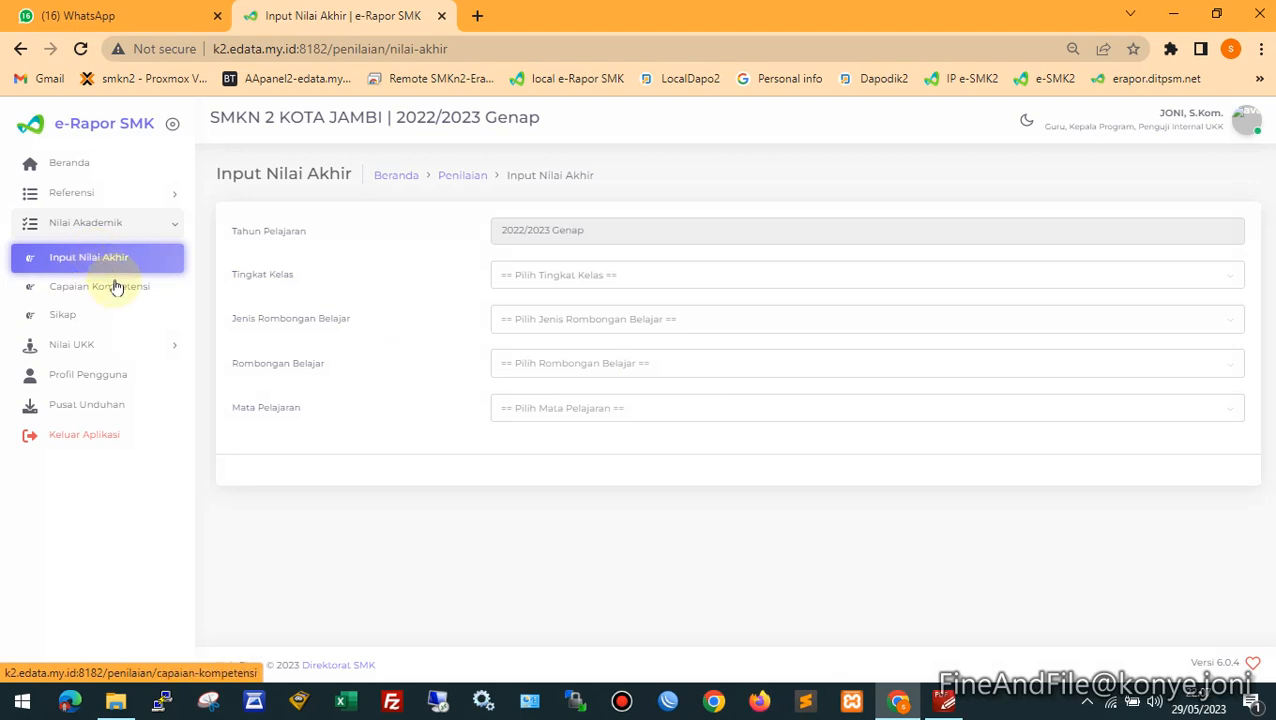
Load Capaian Kompetensi for Kelas 10, Reguler, class X TJKT 2, subject Dasar Dasar Teknik Jaringan Komputer dan Telekomun
left_click(86, 291)
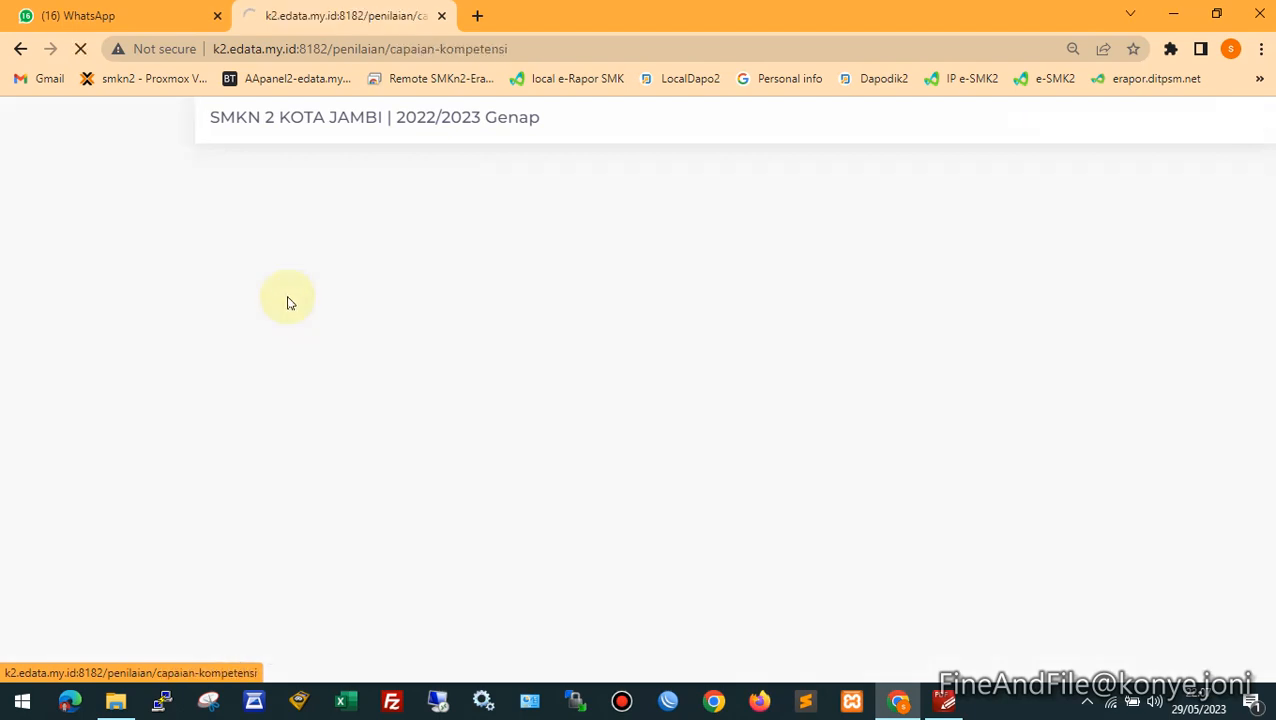
left_click(541, 278)
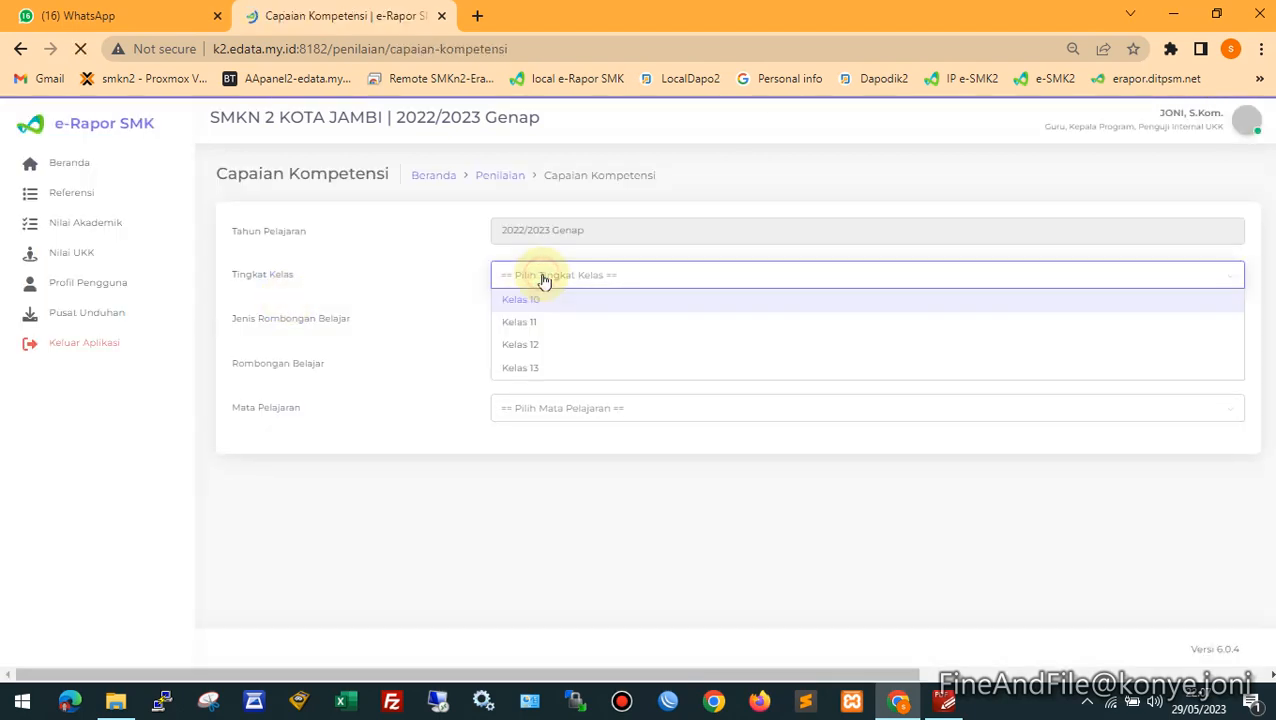
left_click(546, 300)
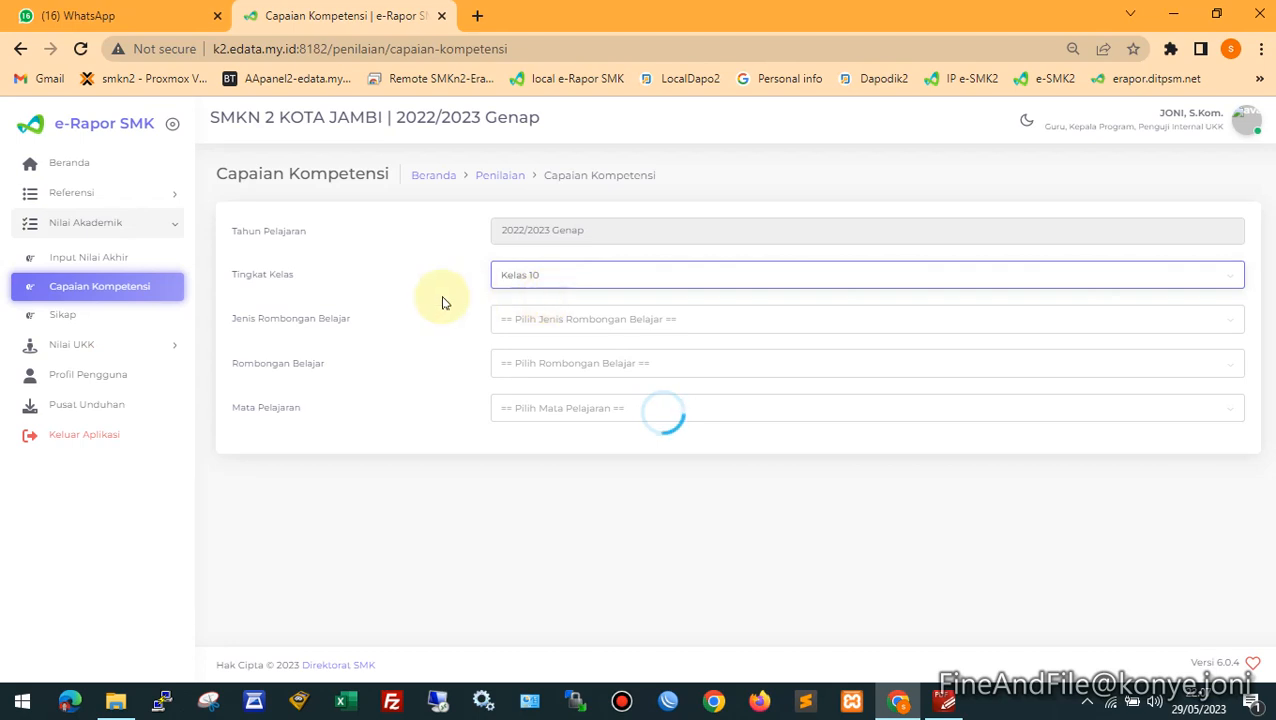
left_click(580, 322)
left_click(553, 343)
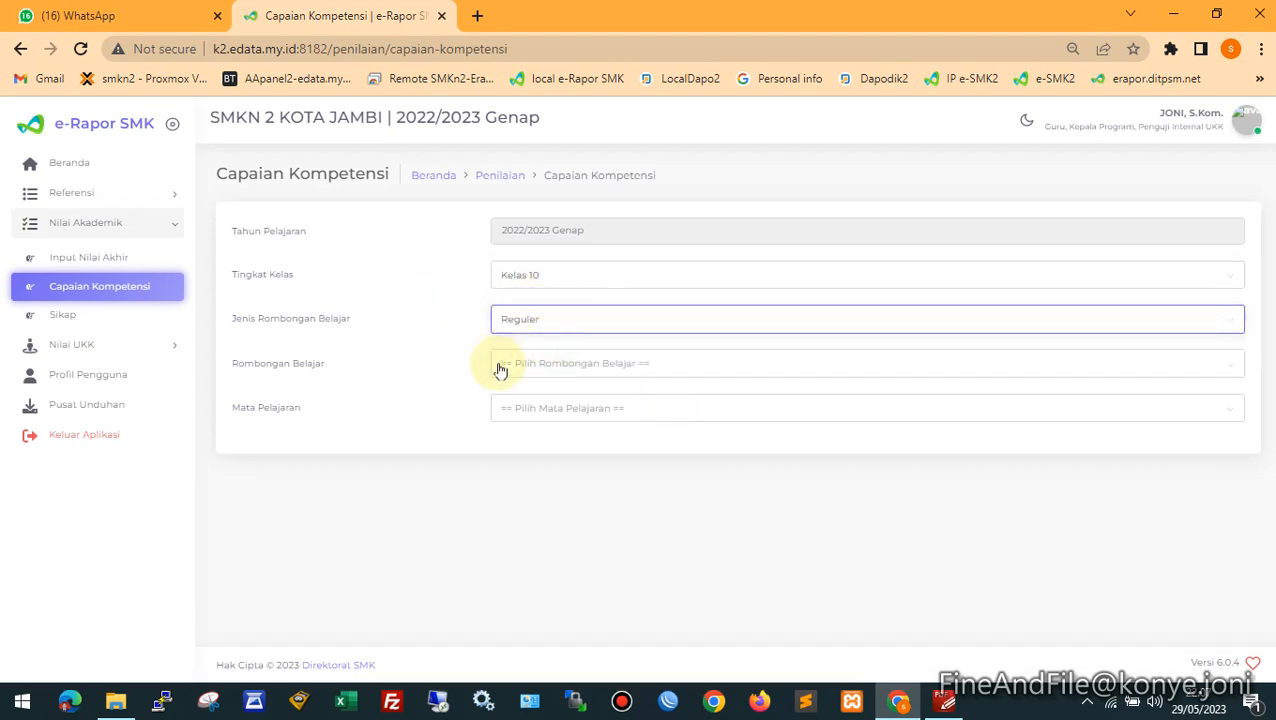
left_click(555, 366)
left_click(519, 430)
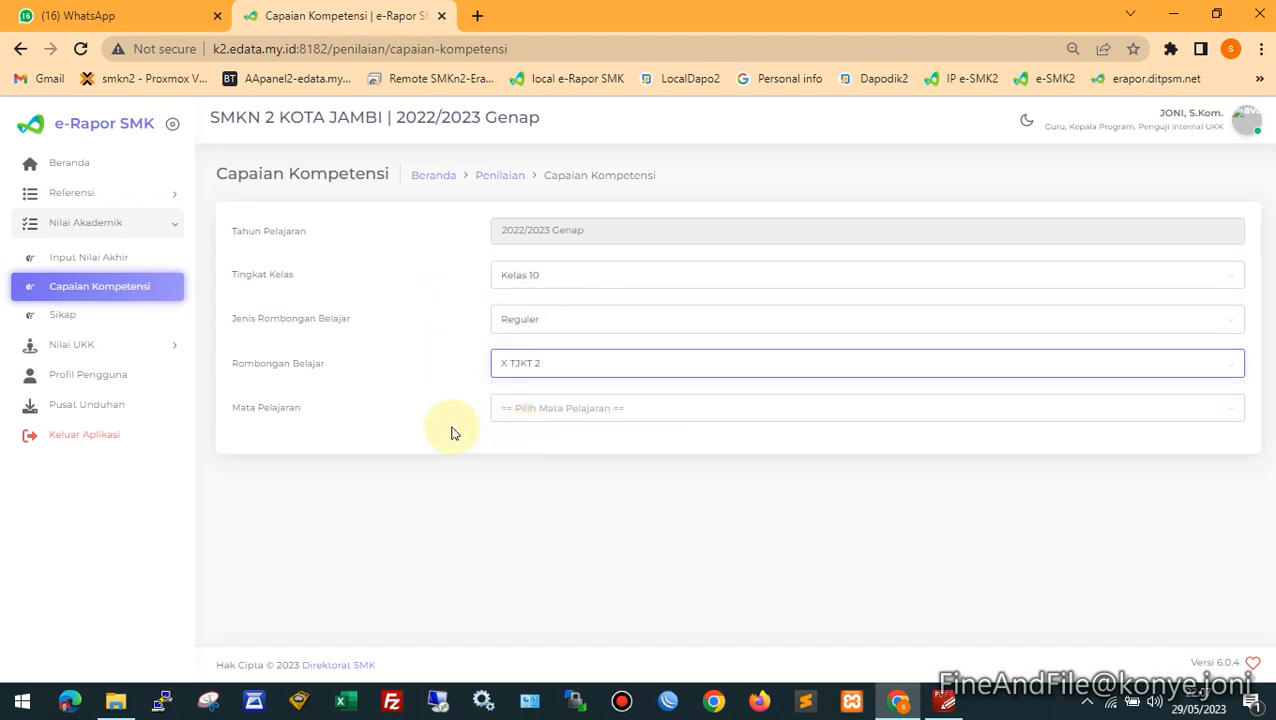
left_click(543, 410)
left_click(550, 472)
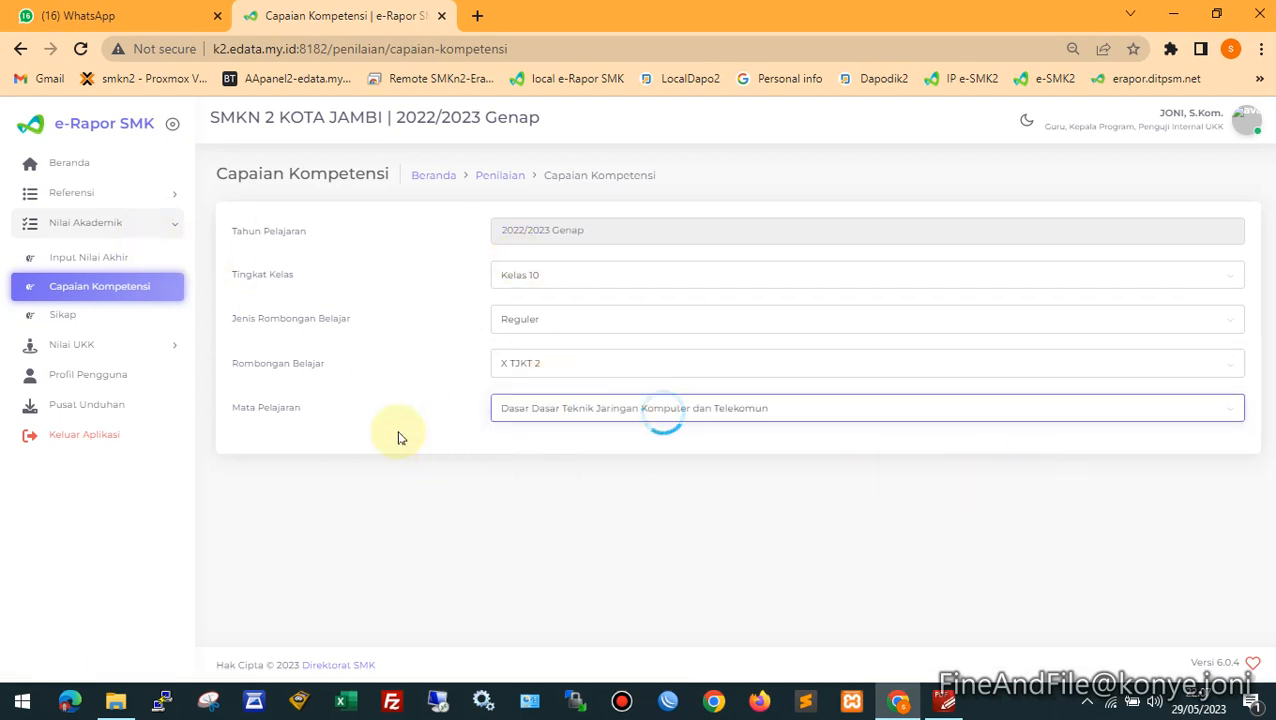
Review the first student's achieved-competency description and the rest of the student list, and save the Capaian Kompetensi
scroll(350, 430, "down", 2)
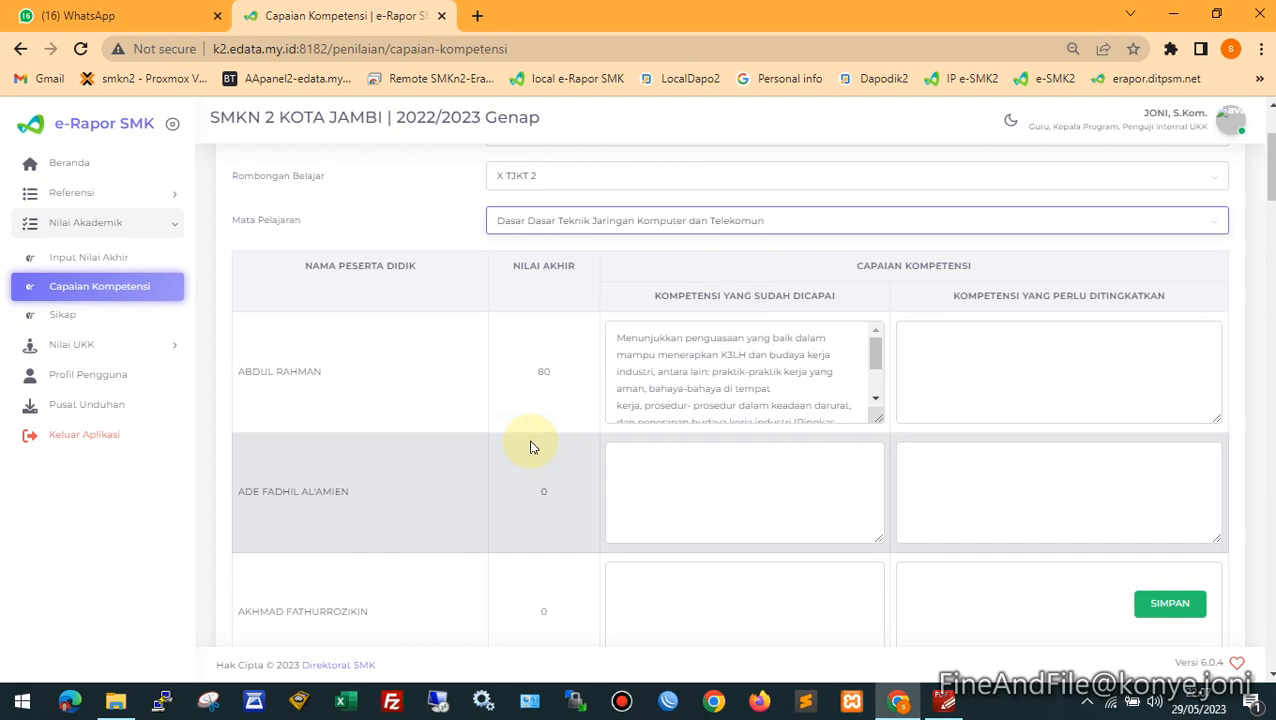
left_click(704, 358)
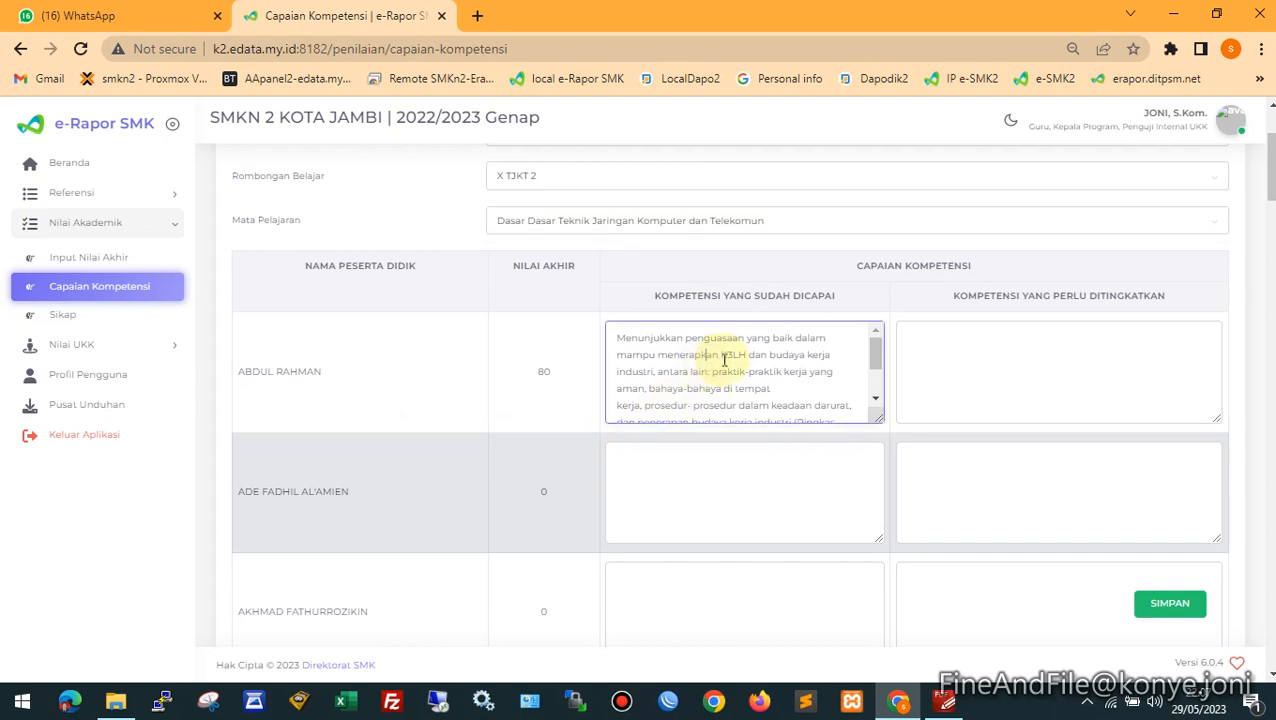
mouse_move(877, 347)
left_mouse_down()
mouse_move(871, 398)
mouse_move(875, 338)
left_mouse_up()
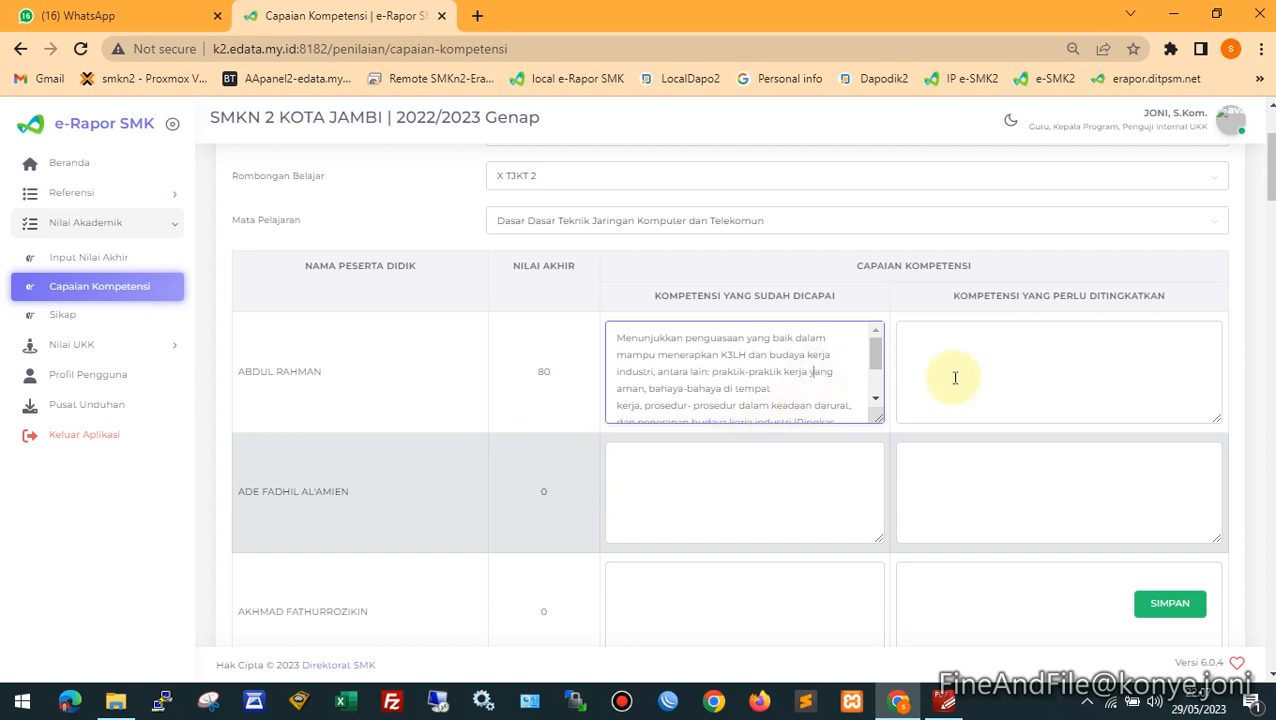
scroll(740, 447, "down", 15)
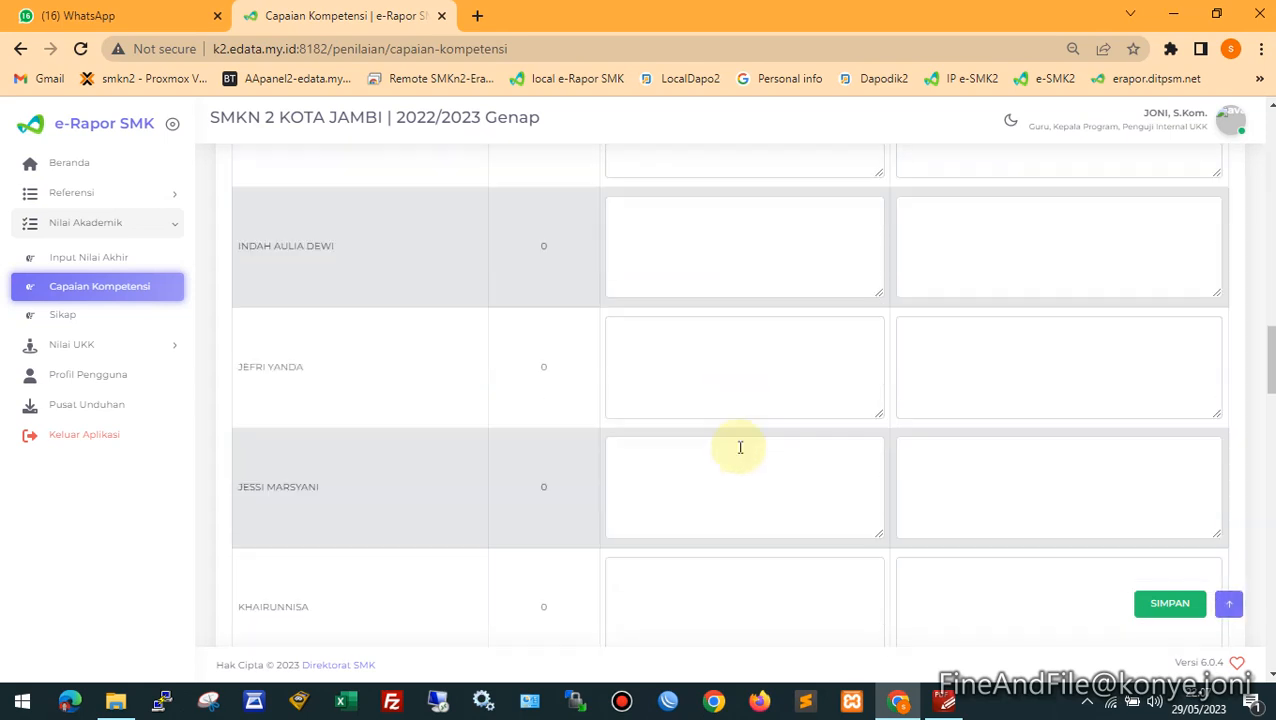
scroll(740, 447, "down", 20)
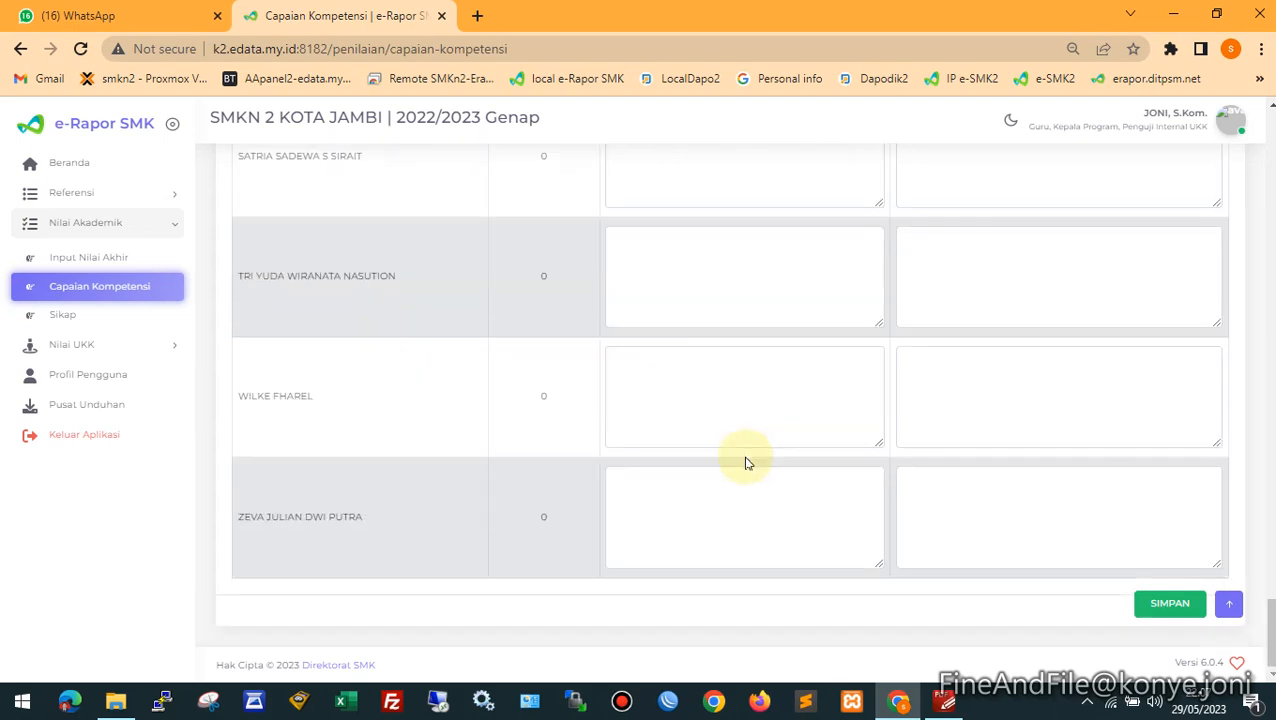
left_click(1170, 604)
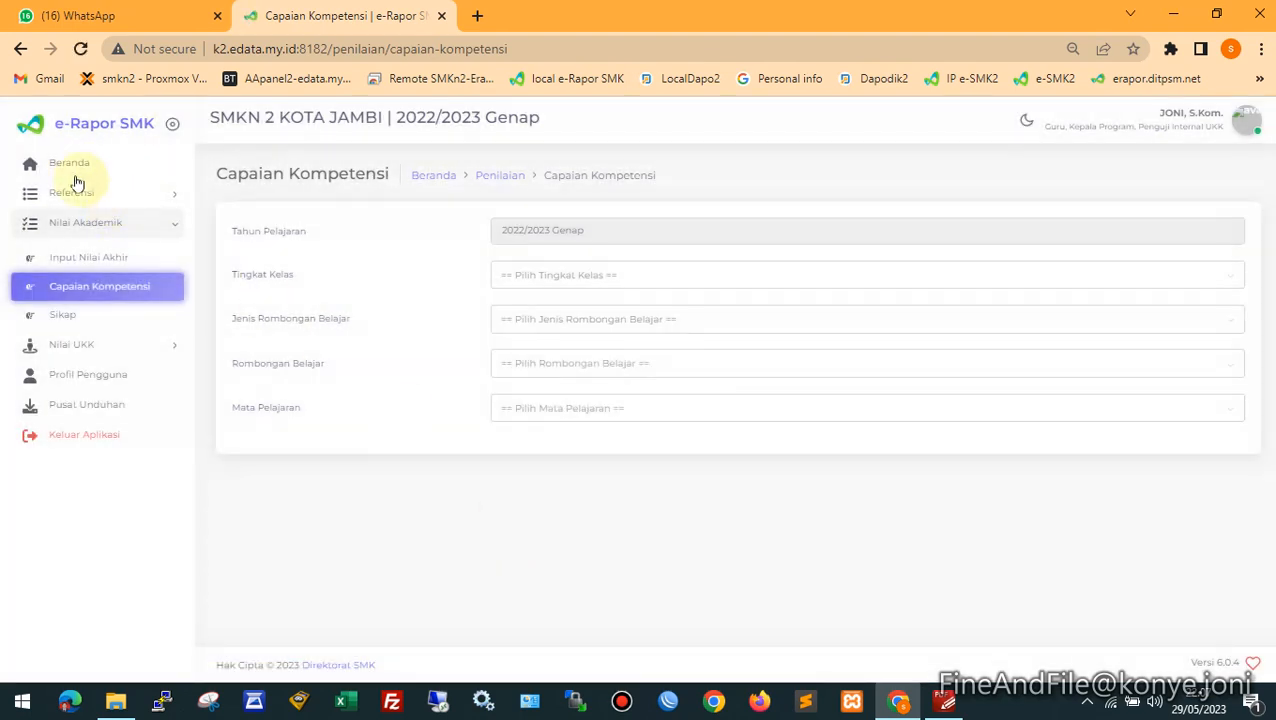
Check on Beranda the number of assessed students and the assessment details for Dasar Dasar Teknik Jaringan Komputer dan Telekomun, and close the details
left_click(52, 168)
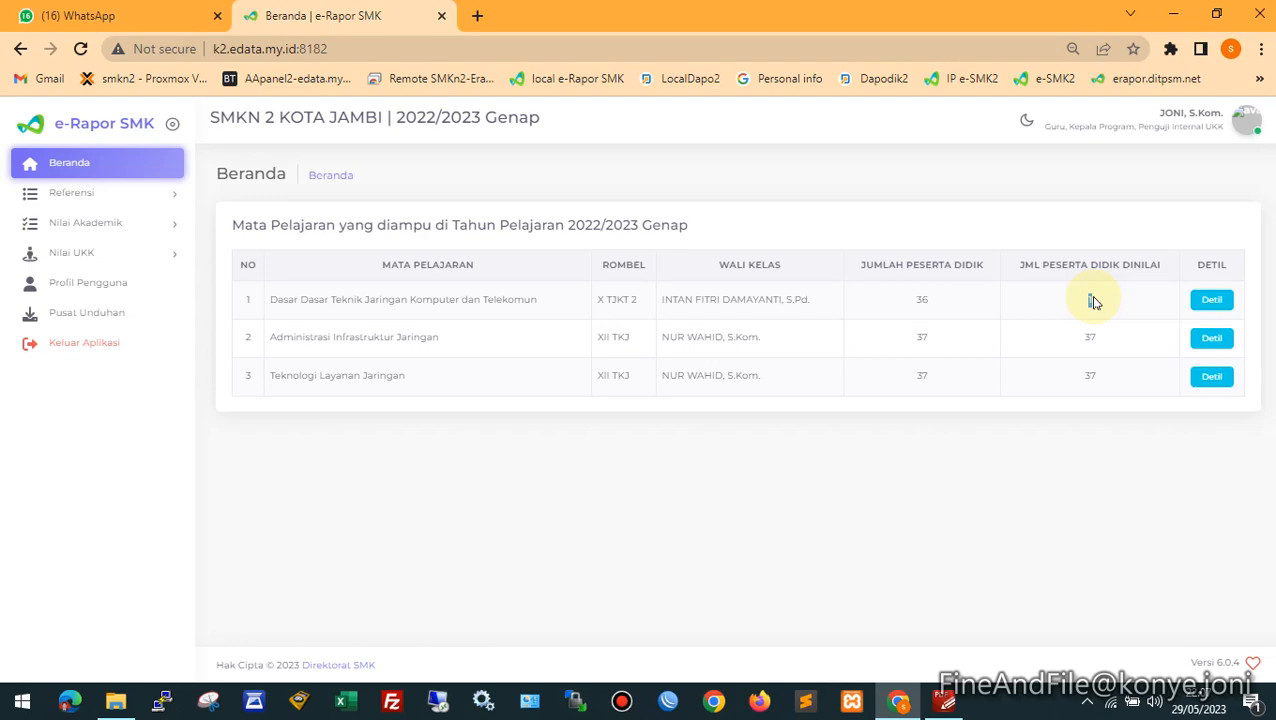
double_click(1092, 301)
left_click(1214, 302)
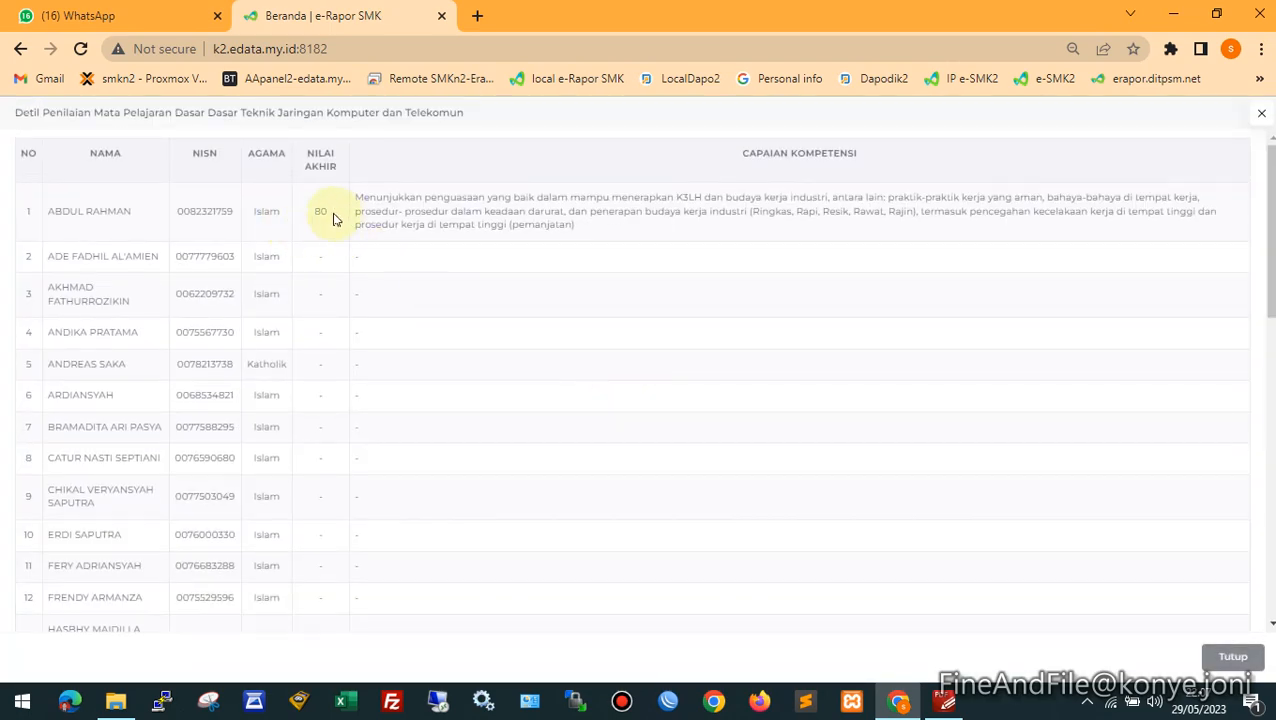
left_click(1233, 656)
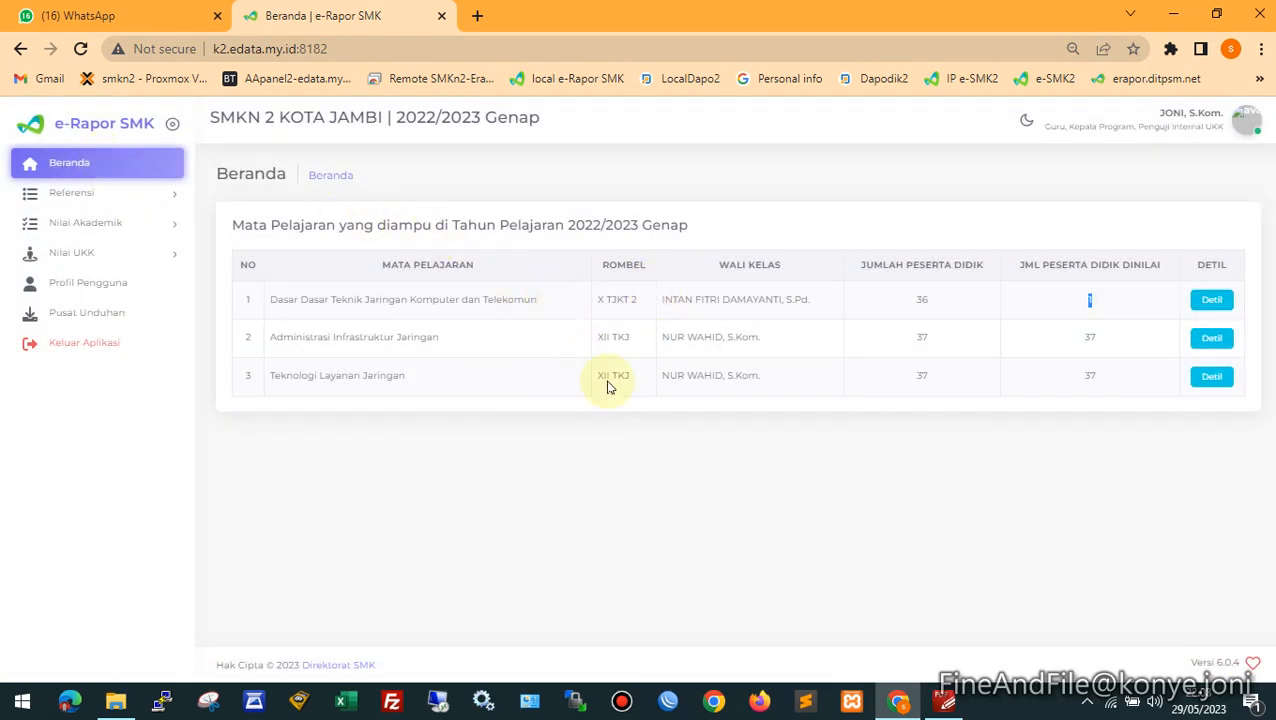
left_click(58, 194)
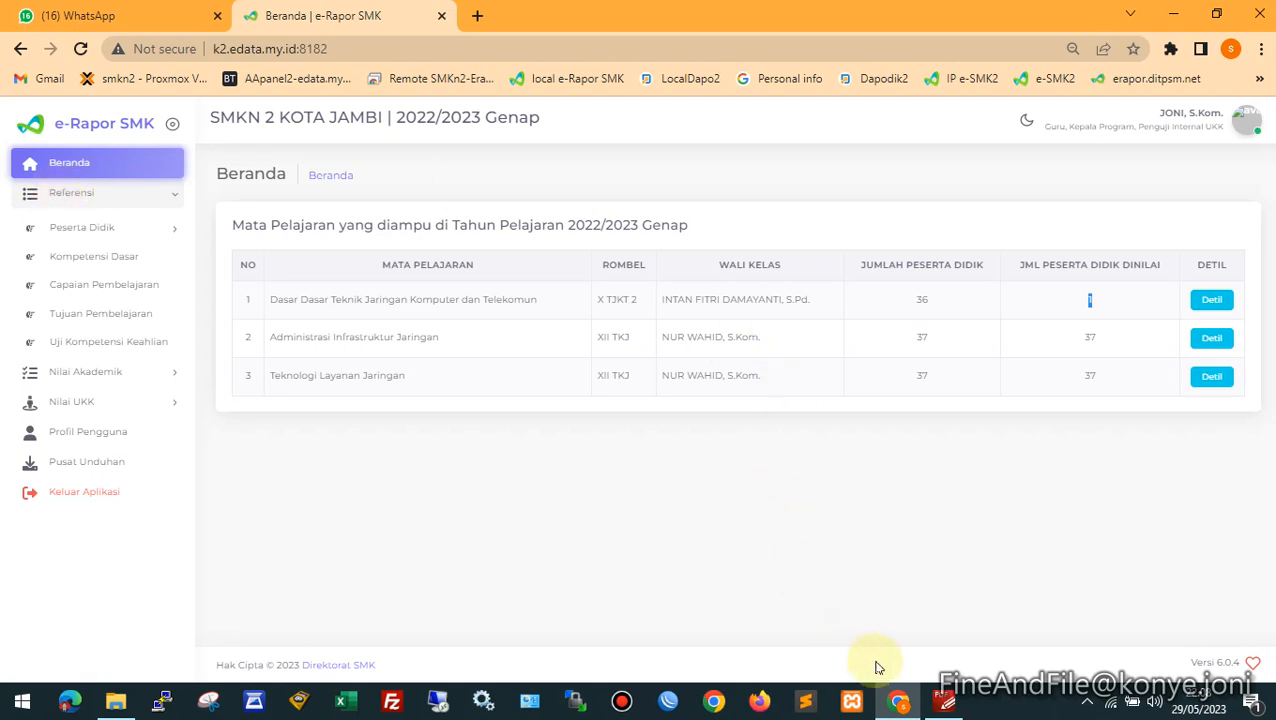
mouse_move(898, 700)
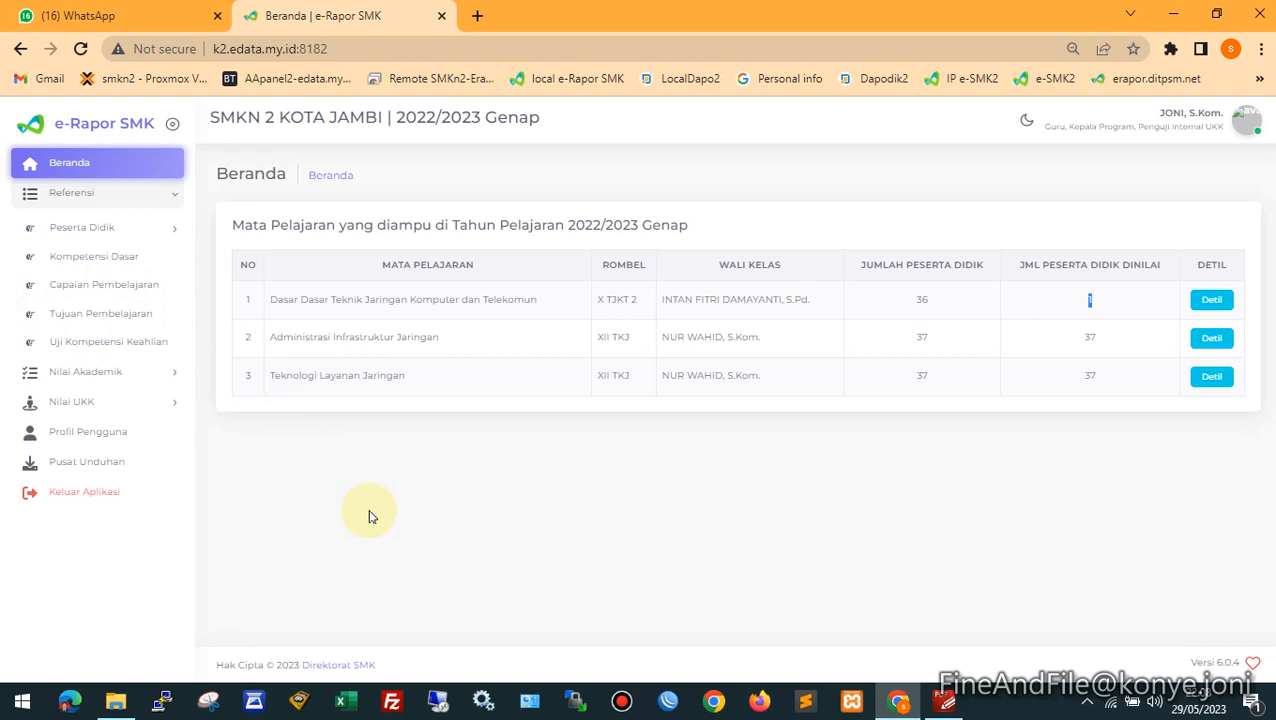
left_click(120, 403)
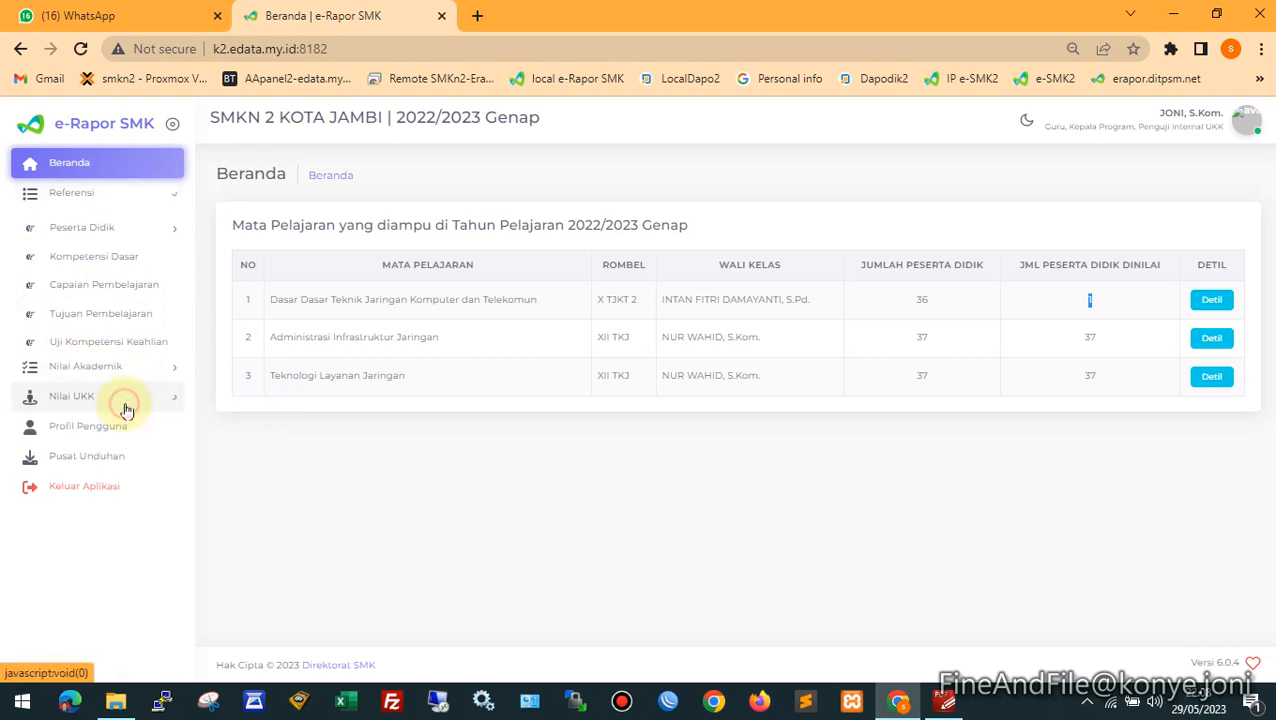
left_click(129, 229)
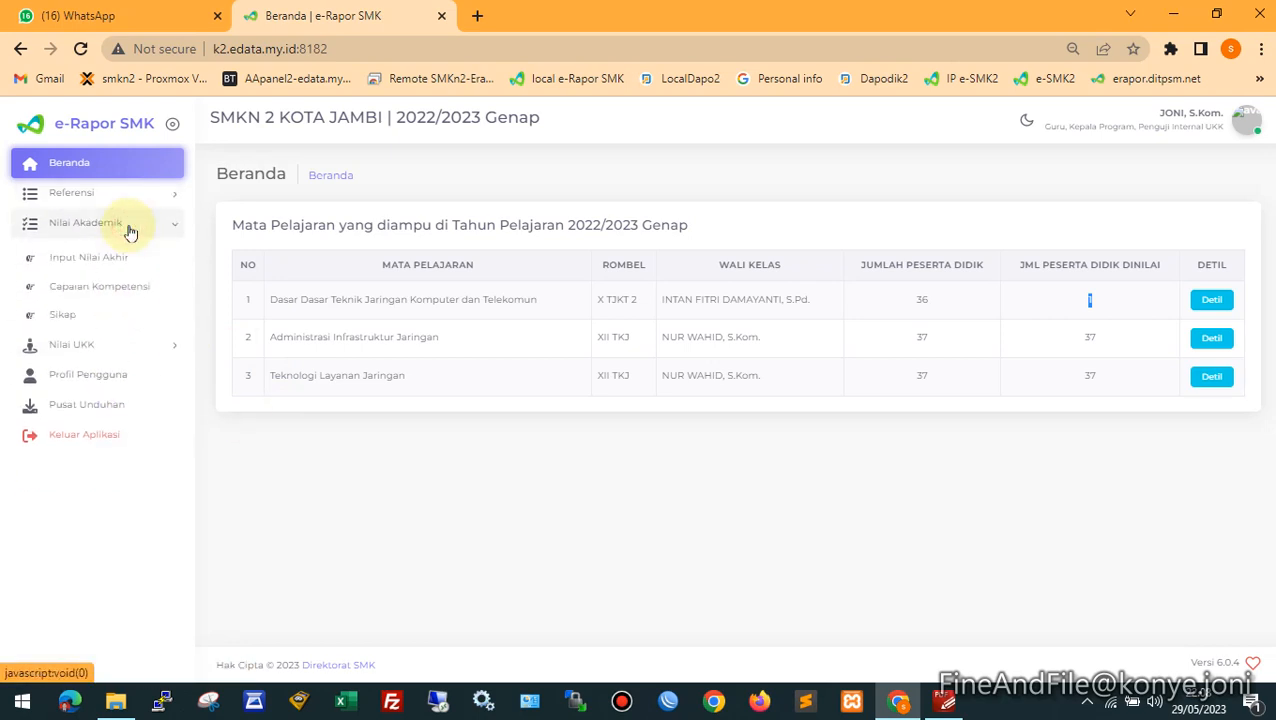